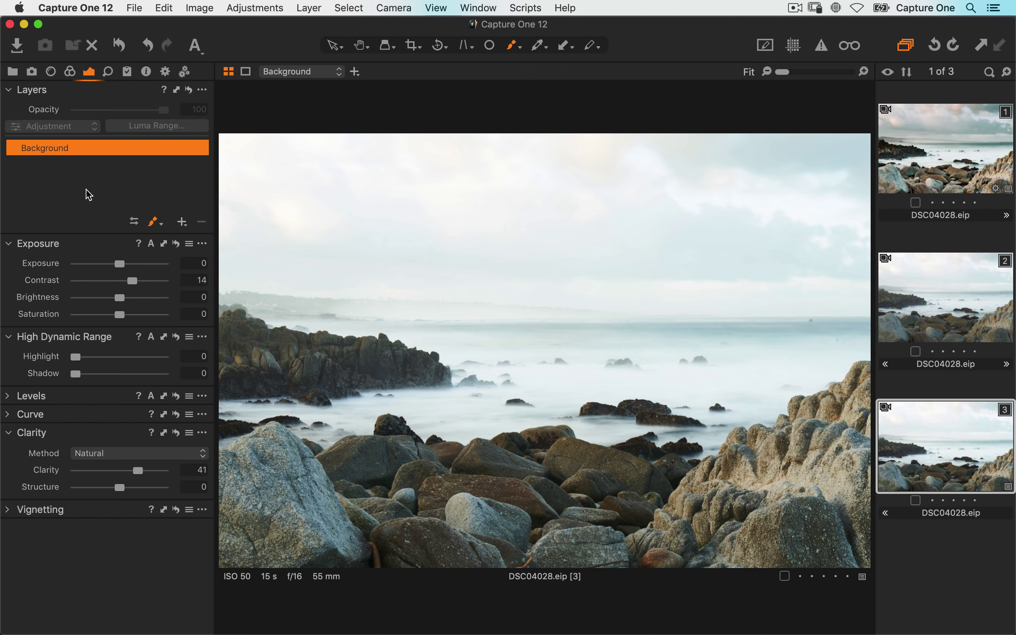
Set the seascape background's Contrast to 20, Clarity to 44 and Structure to 13
key(h)
drag(512, 166, 493, 412)
drag(573, 187, 94, 90)
mouse_move(137, 471)
mouse_down()
mouse_move(128, 475)
mouse_move(140, 474)
mouse_up()
drag(133, 281, 141, 292)
drag(120, 487, 130, 492)
Check the rocks at 100%, and set the background's Saturation to 3 and Highlight to 33
click(355, 492)
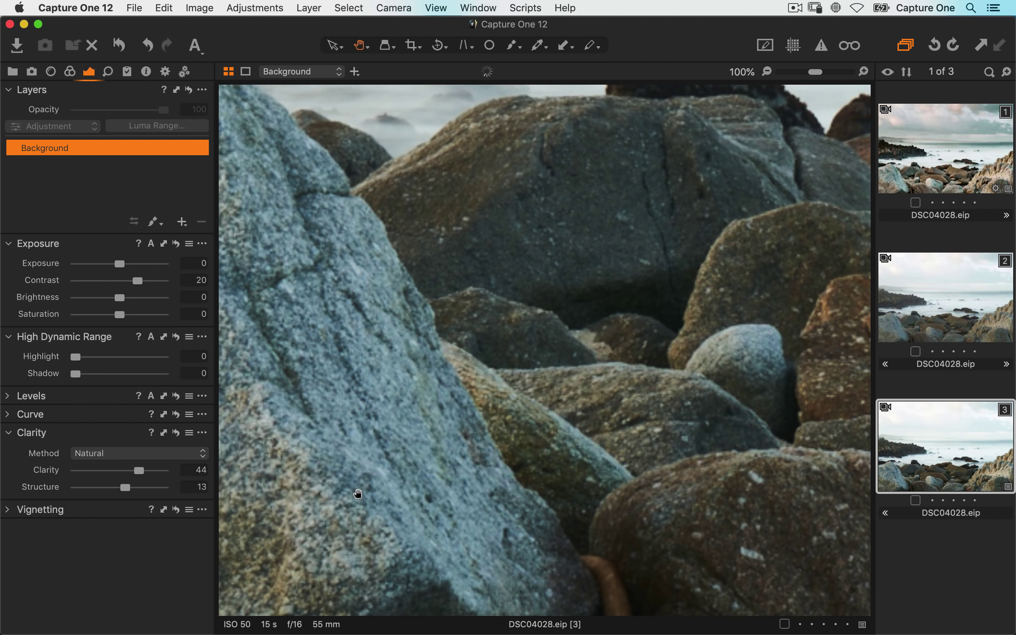
drag(355, 492, 389, 440)
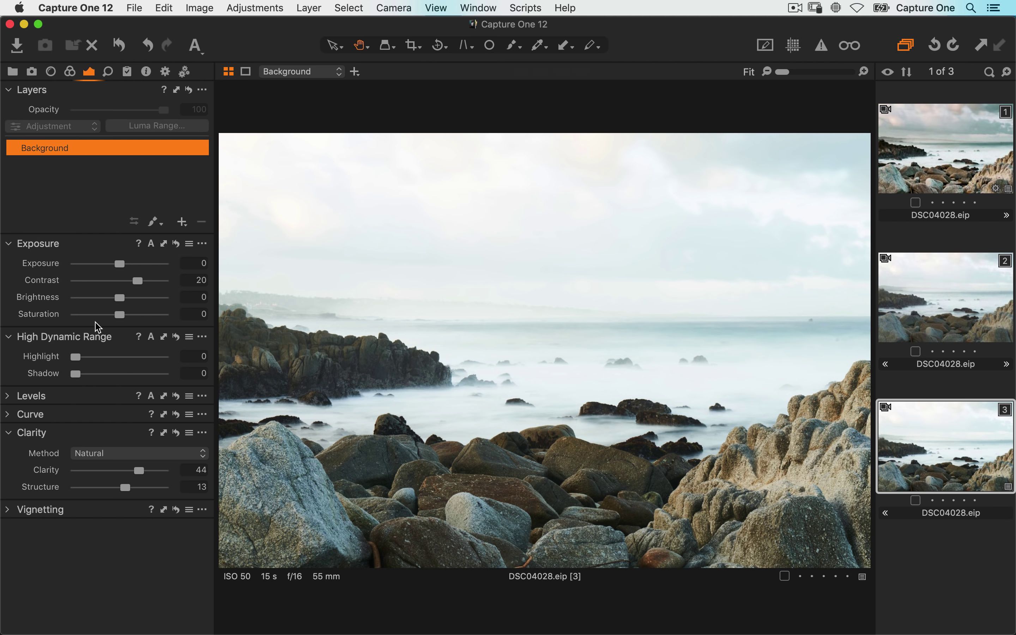
drag(116, 315, 121, 316)
drag(91, 358, 110, 363)
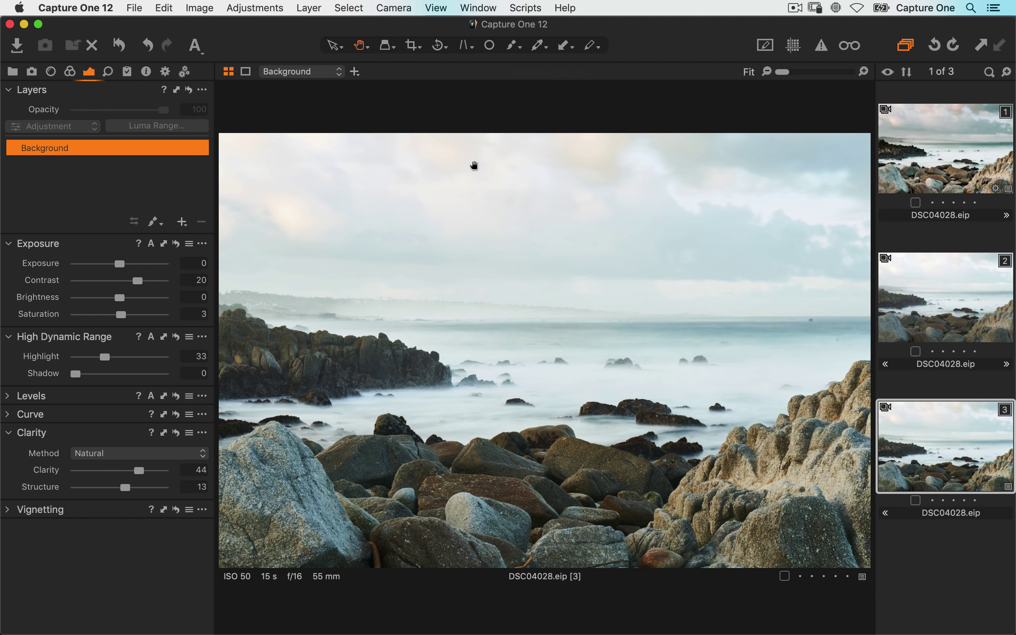
Draw a perfectly horizontal linear gradient mask on a new layer, fading from the mid-sky down to the foreground boulders
click(161, 227)
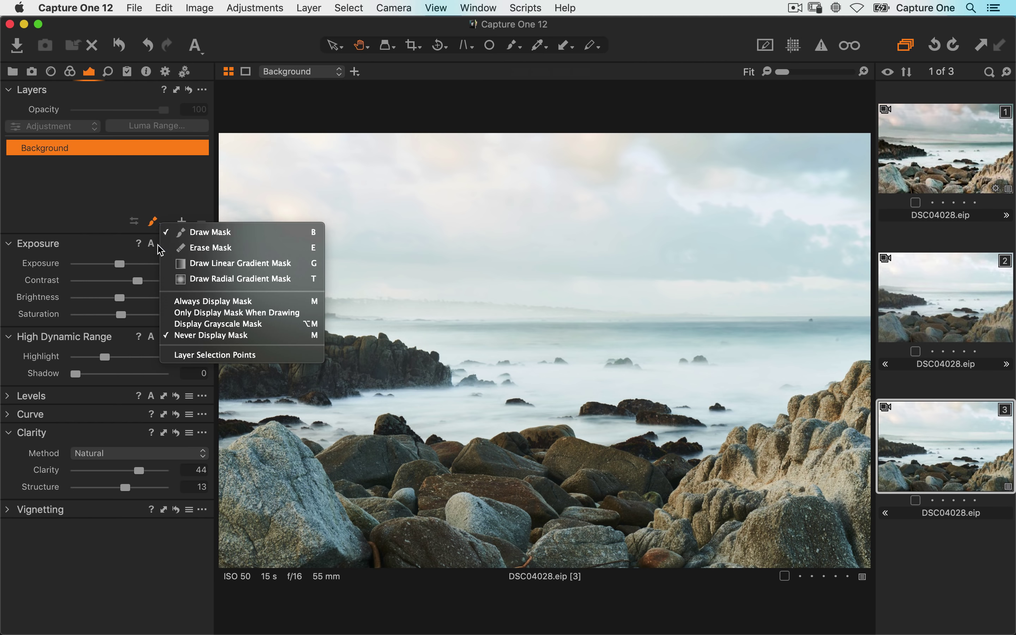
click(165, 267)
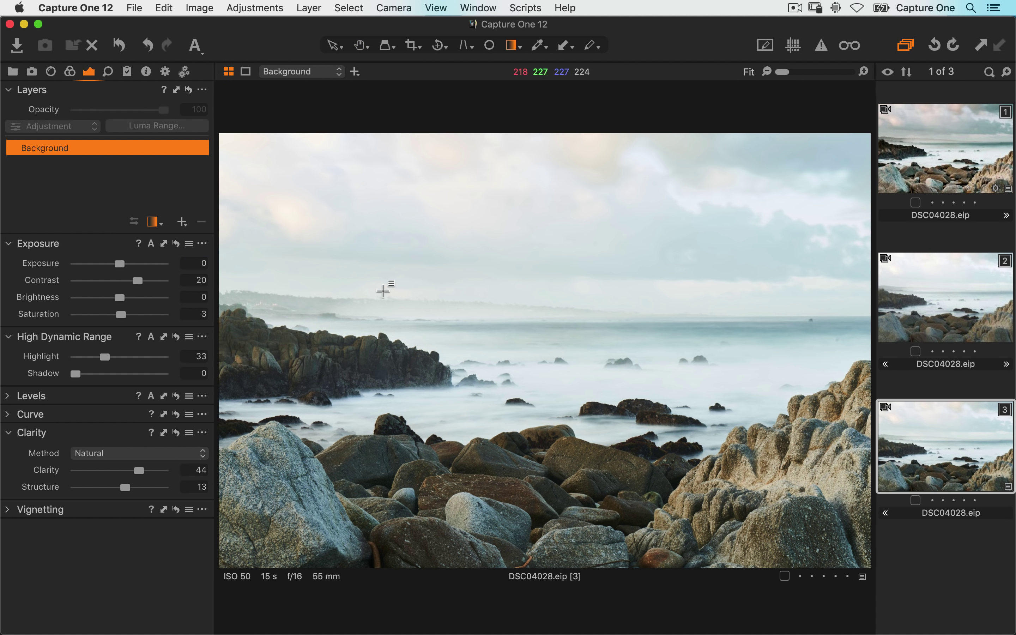
click(550, 295)
mouse_move(555, 234)
mouse_down()
mouse_move(569, 509)
mouse_move(586, 516)
mouse_move(599, 504)
mouse_up()
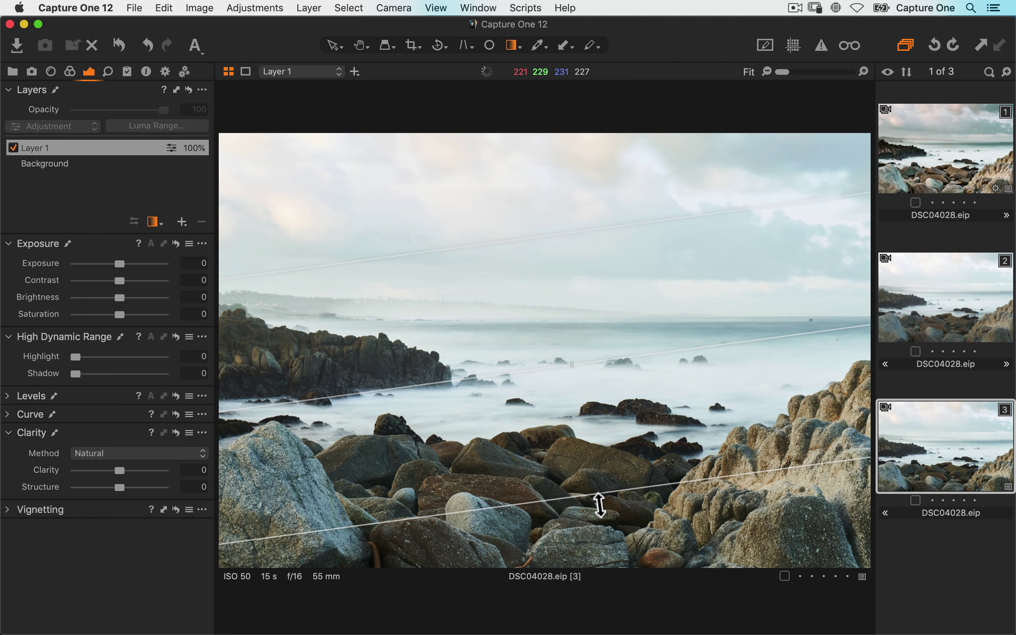
drag(600, 506, 599, 505)
key(shift)
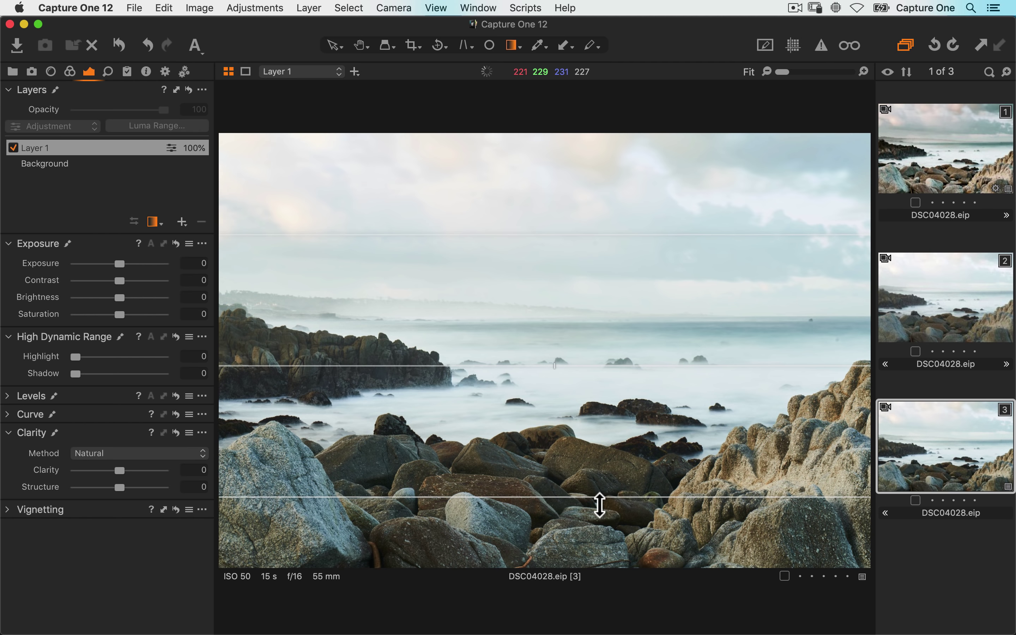
drag(599, 505, 598, 517)
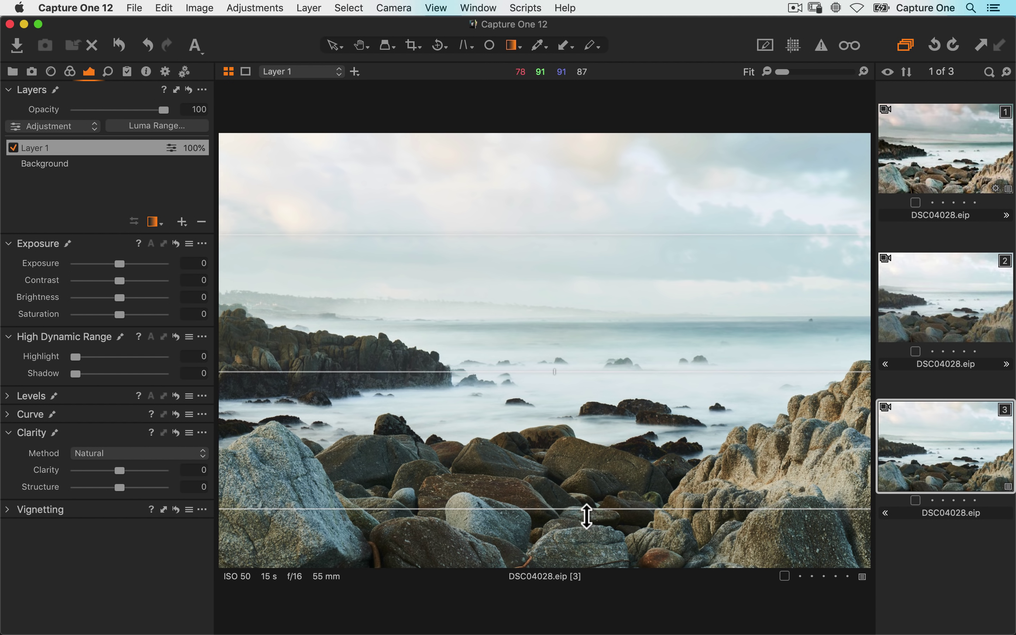
With the mask overlay on, raise the gradient's lower edge to the water below the dark outcrop and its upper edge higher; hide the overlay
key(m)
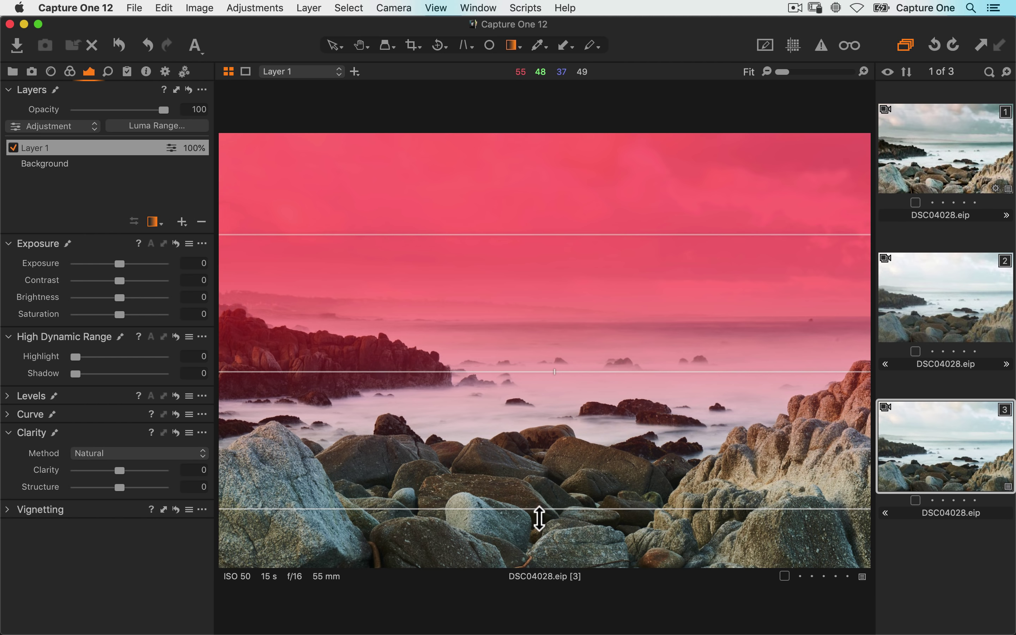
drag(540, 520, 531, 409)
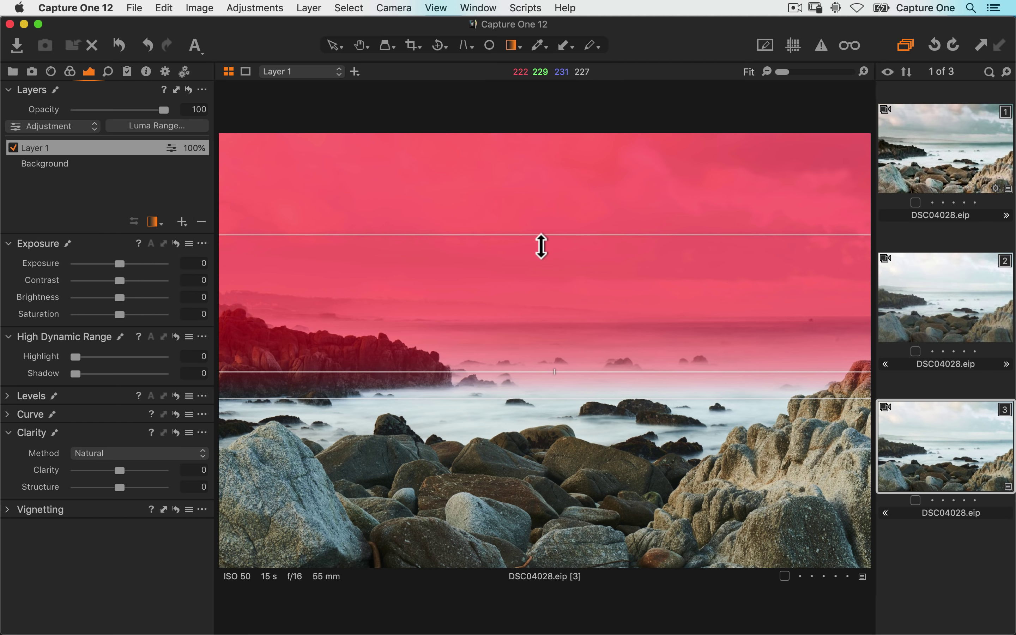
drag(541, 247, 539, 206)
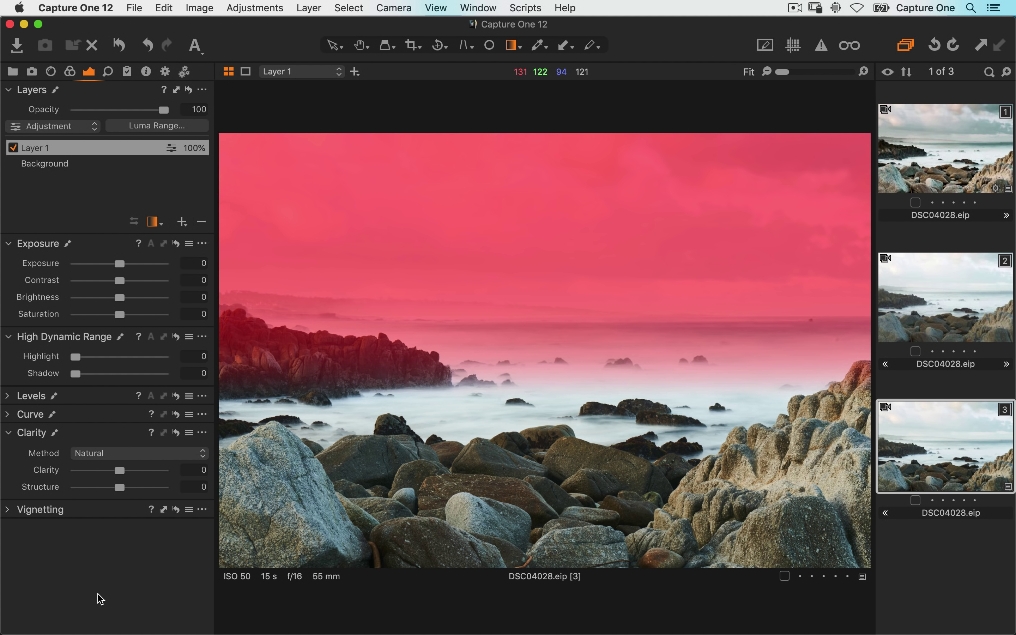
key(m)
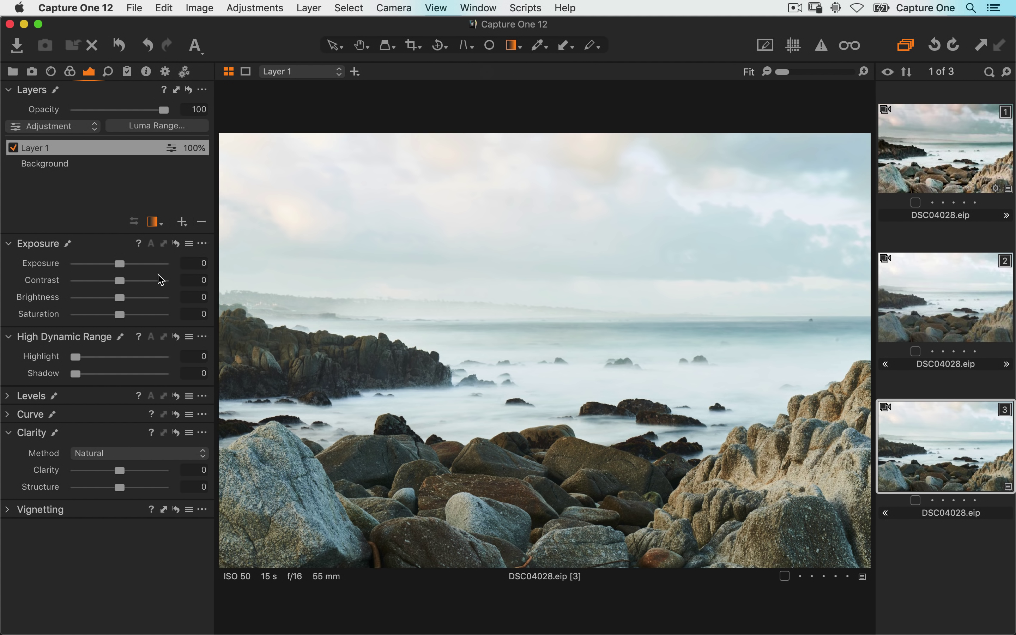
Set Layer 1's Exposure to -1.36, Contrast to 7 and Clarity to 100
drag(119, 266, 107, 266)
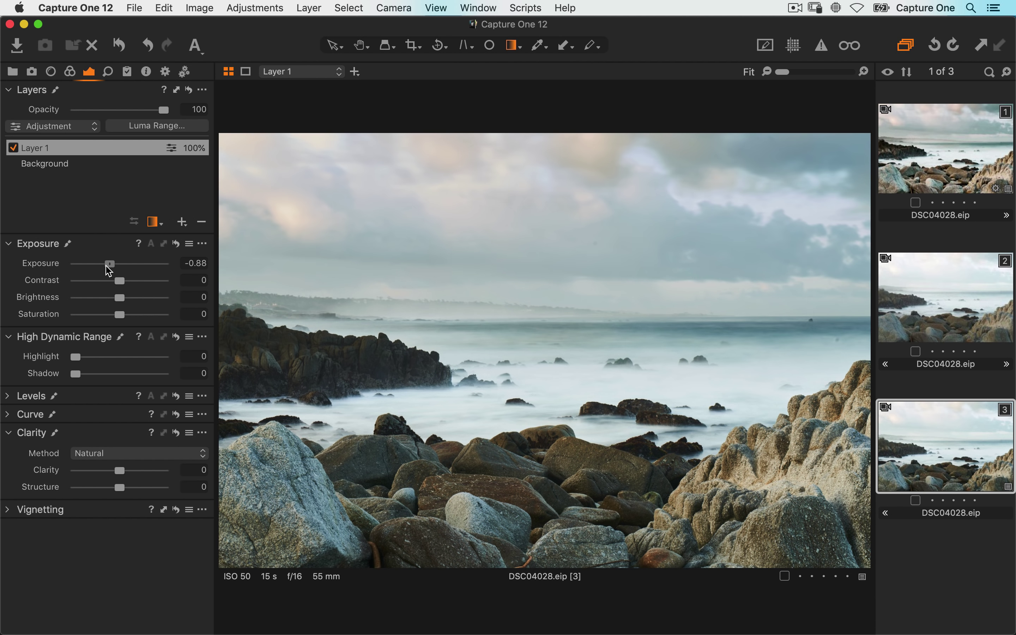
drag(119, 472, 170, 483)
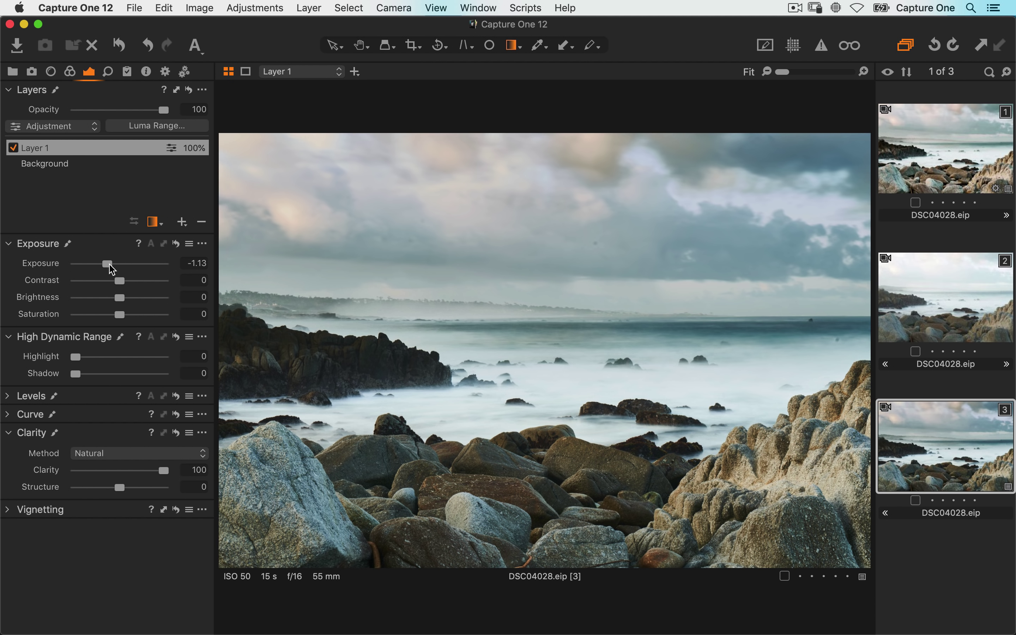
drag(107, 264, 126, 280)
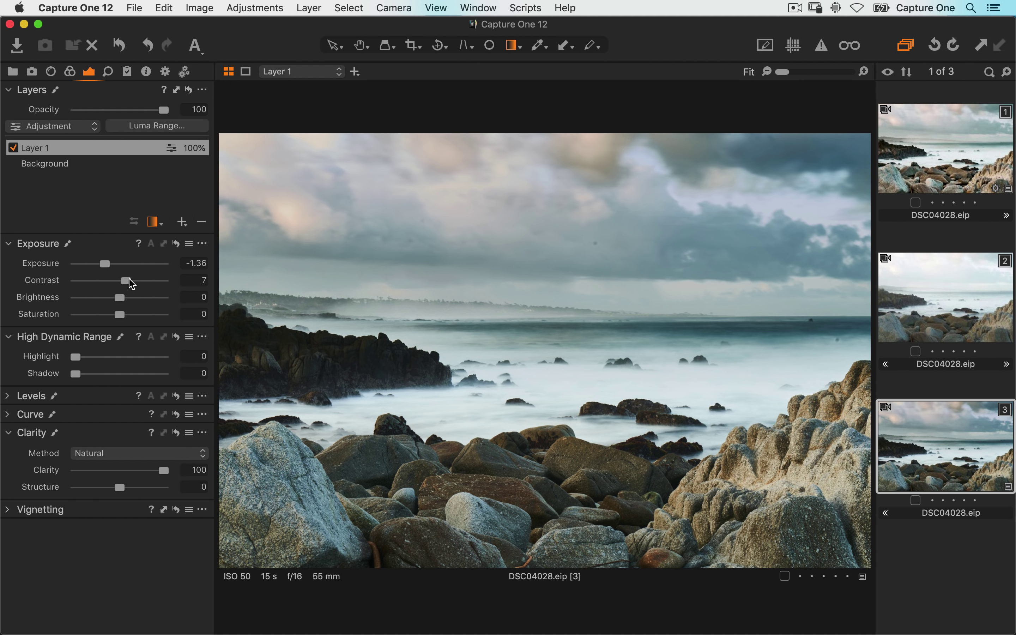
Switch to the mask eraser, review its brush settings and rasterize Layer 1's gradient mask
click(157, 223)
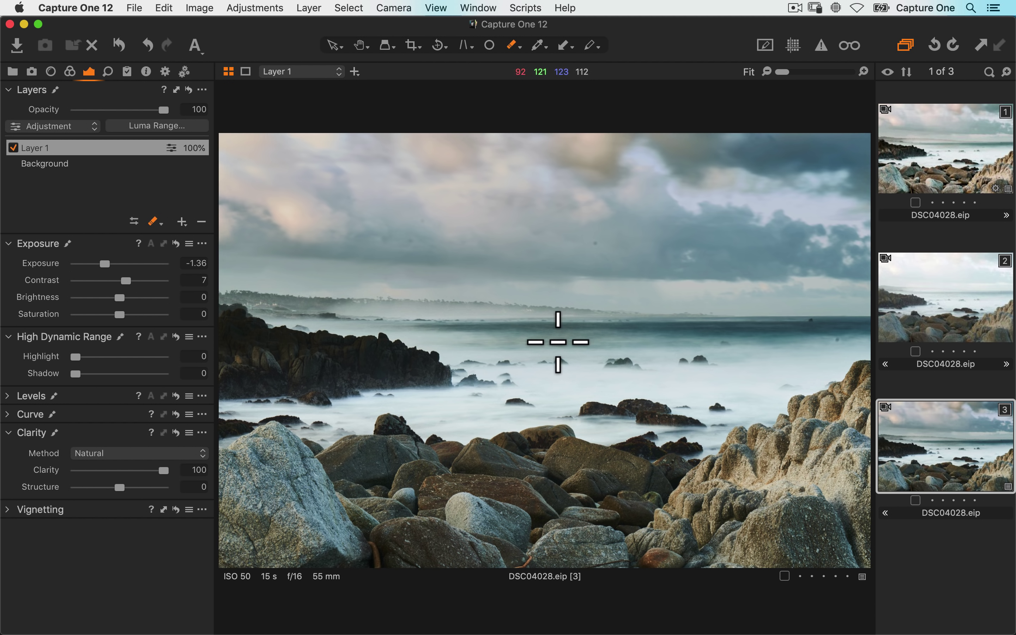
right_click(545, 337)
drag(545, 338, 546, 334)
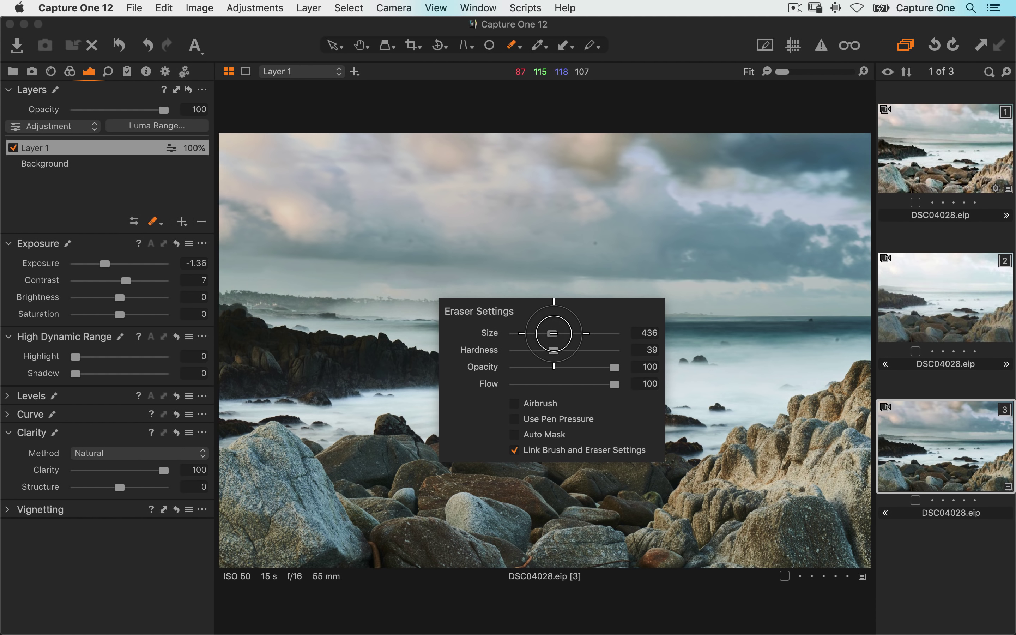
click(738, 329)
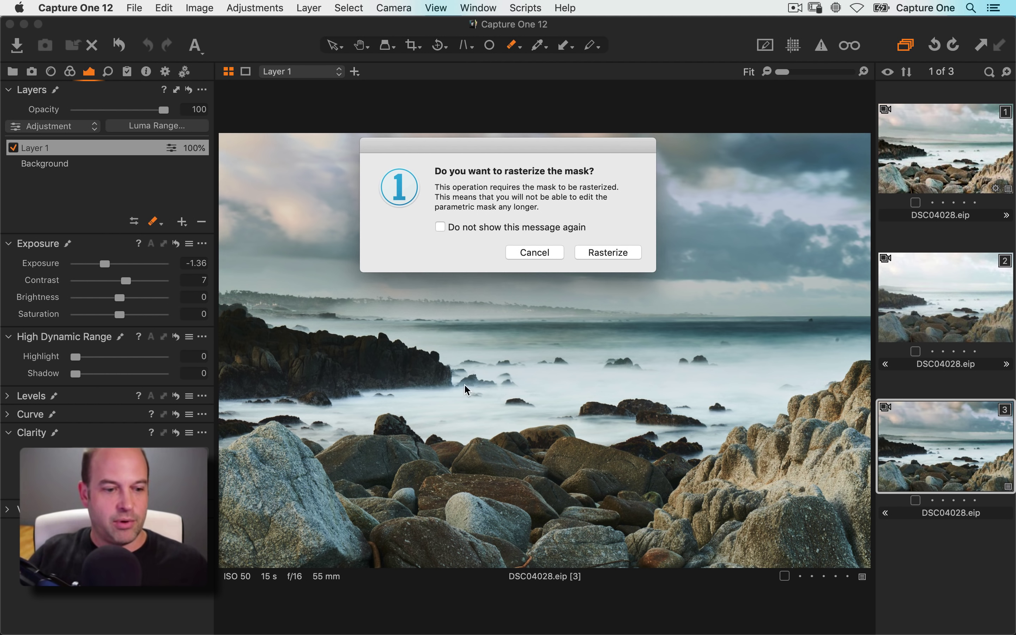
click(605, 252)
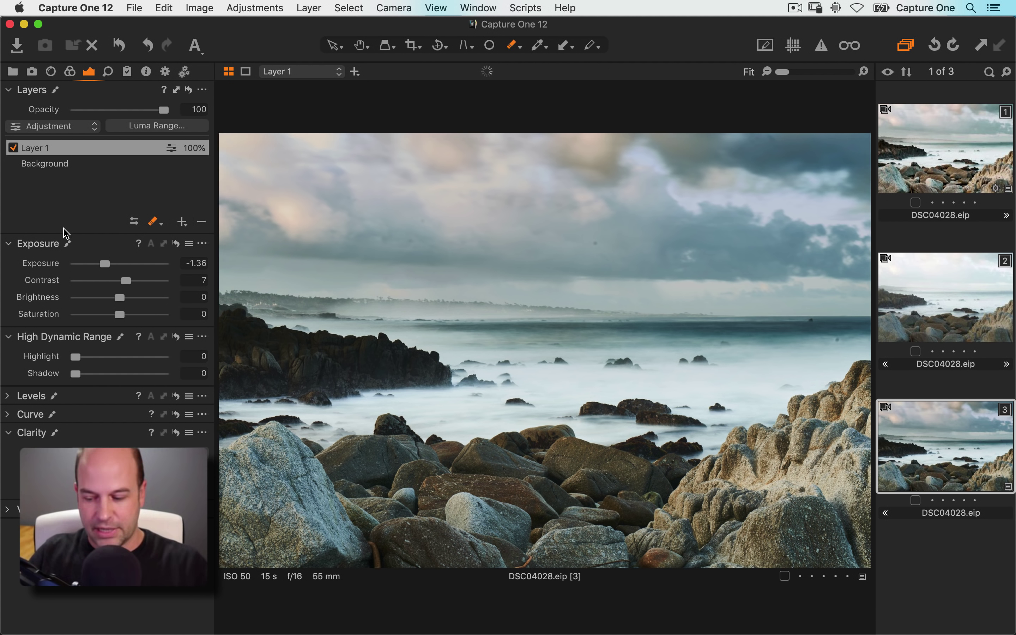
Display Layer 1's mask, try erasing a curved stroke from the sky down to the sea, and undo the stroke
click(91, 196)
key(m)
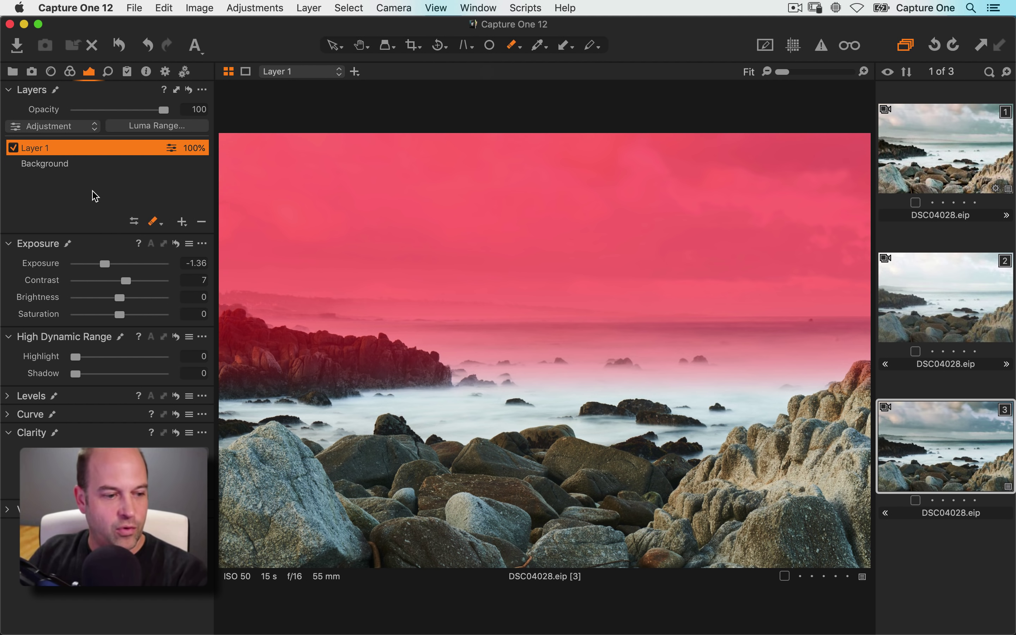
mouse_move(503, 194)
mouse_down()
mouse_move(524, 203)
mouse_move(598, 366)
mouse_up()
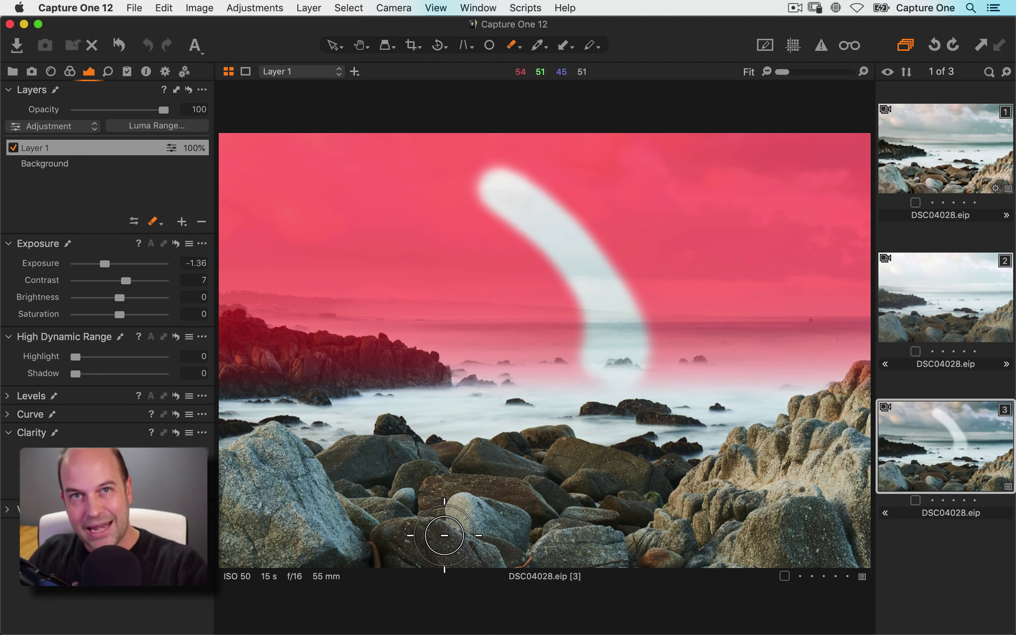
key(super+z)
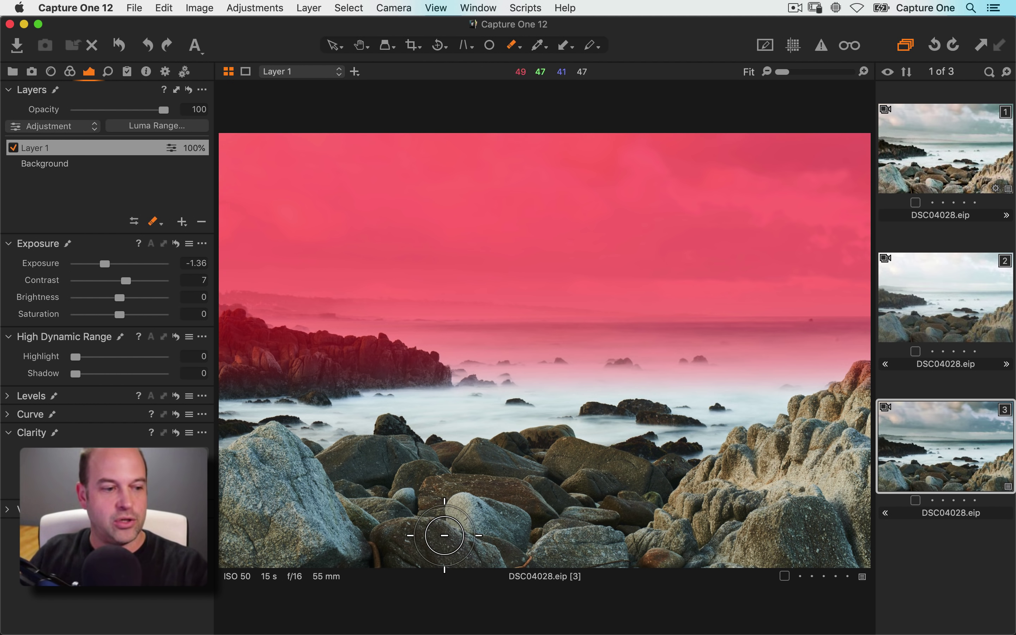
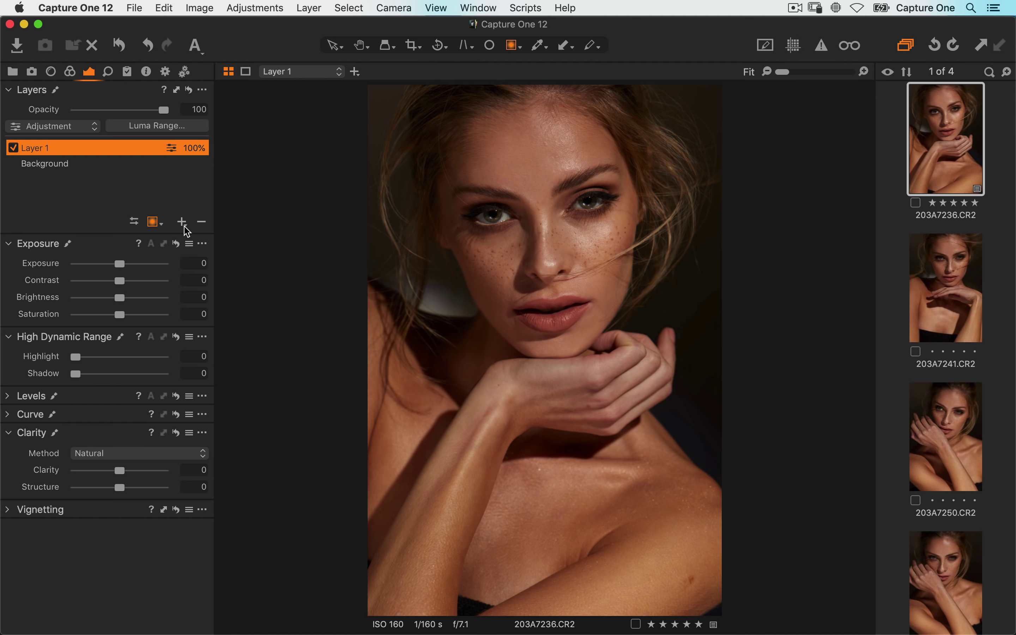
Try a Luma Range of 87 to 199 on the portrait's Layer 1 with Display Mask enabled, and cancel it
click(151, 127)
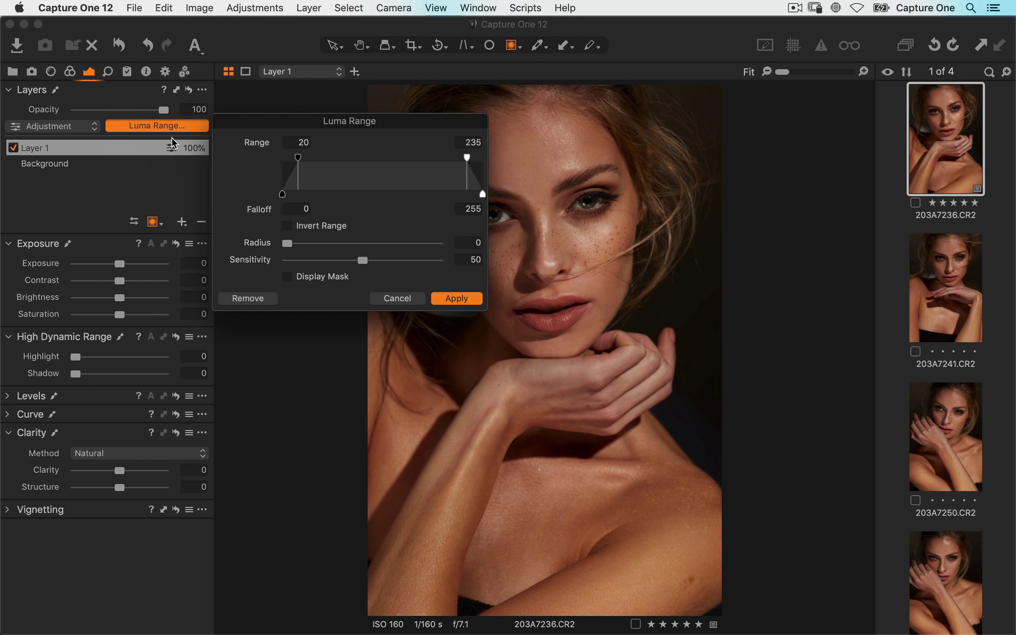
drag(338, 126, 310, 232)
drag(269, 264, 330, 264)
drag(438, 264, 321, 264)
click(258, 384)
drag(385, 267, 414, 267)
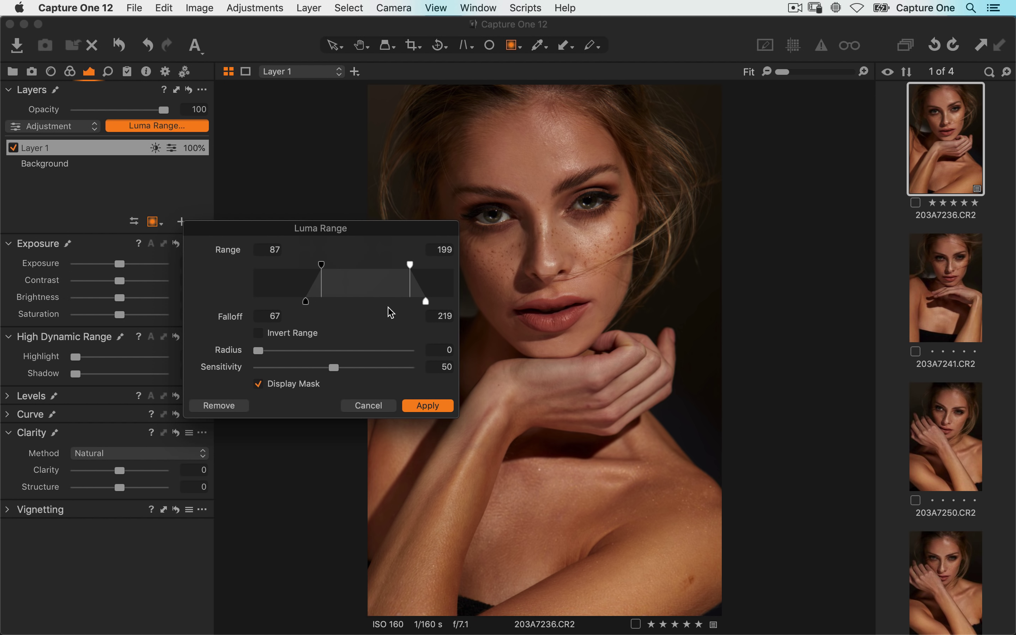
click(364, 407)
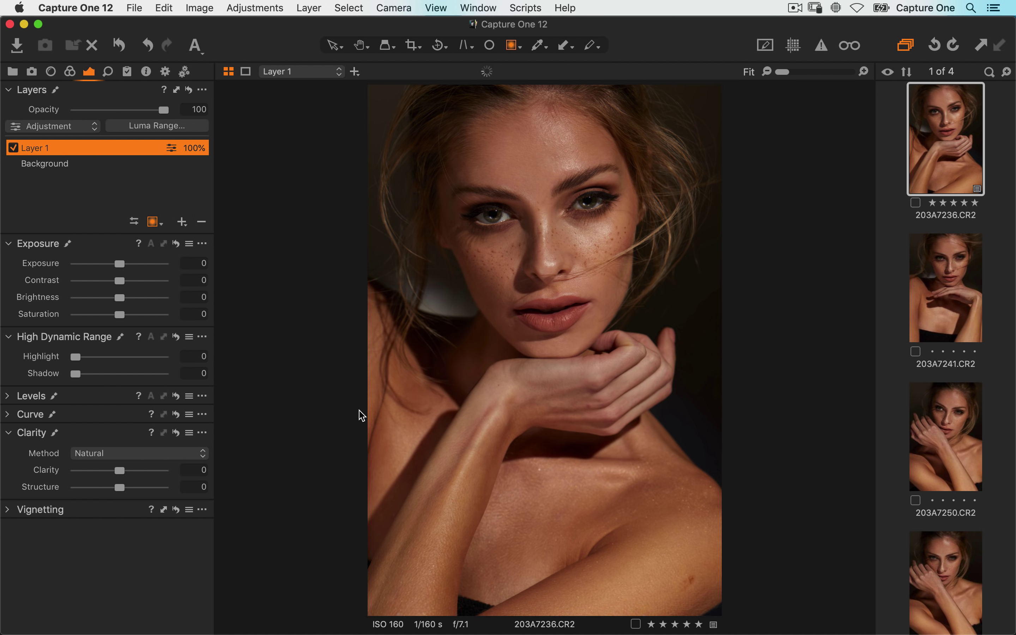
Add a new filled layer above Layer 1 and check its coverage by turning the mask overlay on and off
click(181, 222)
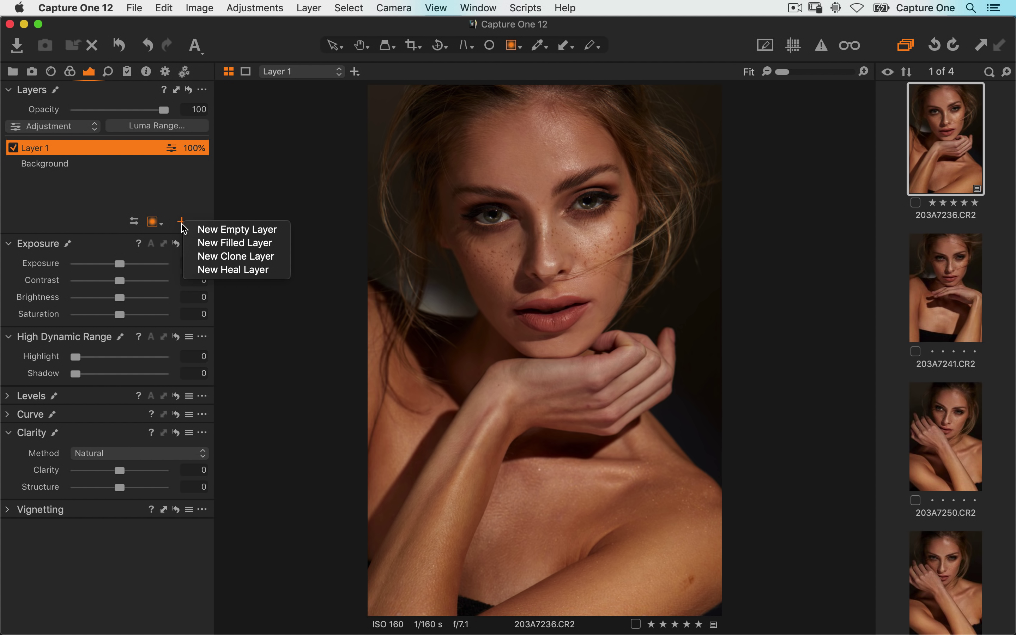
click(191, 243)
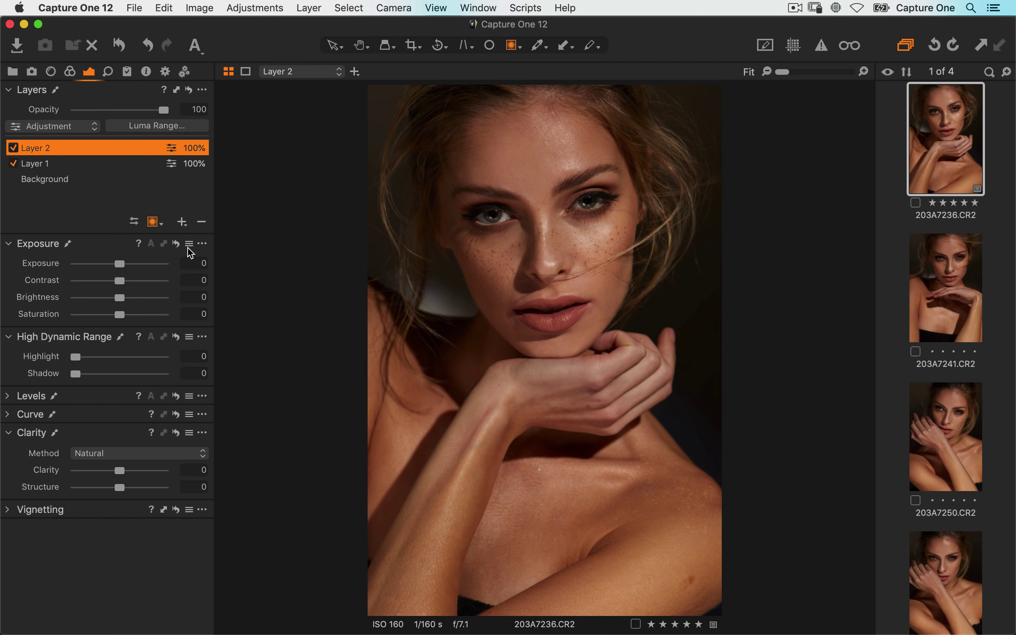
key(m)
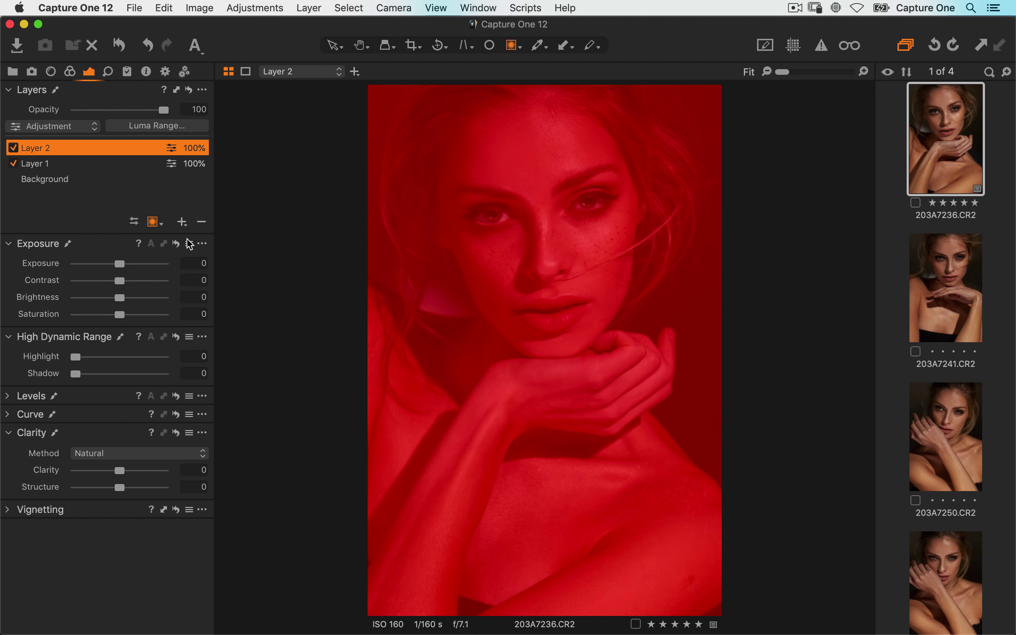
key(m)
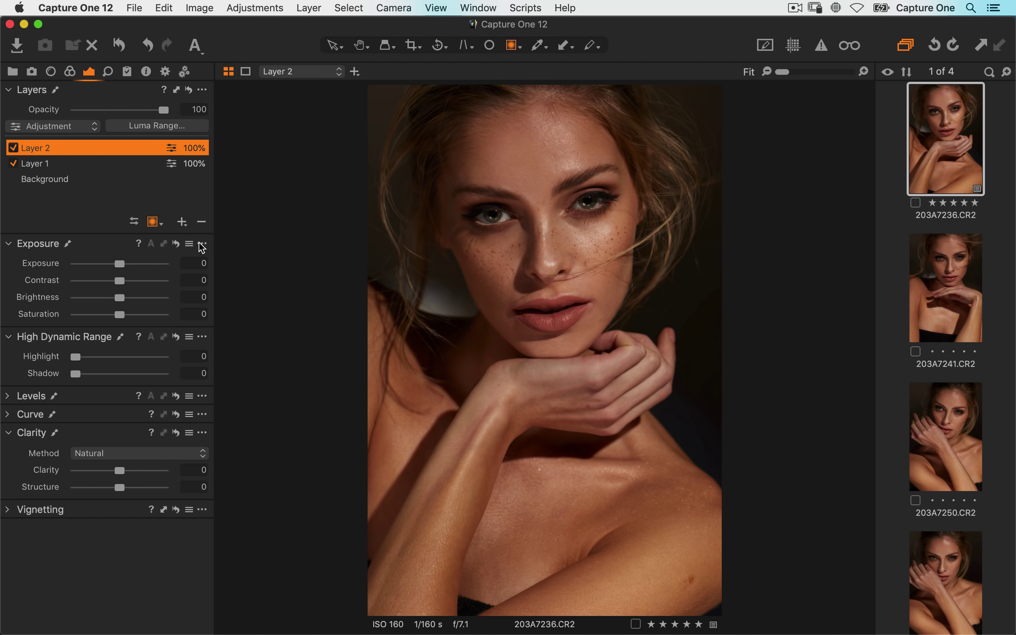
Examine the skin of the portrait's cheek, hand and forearm at 50% zoom
key(super+equal)
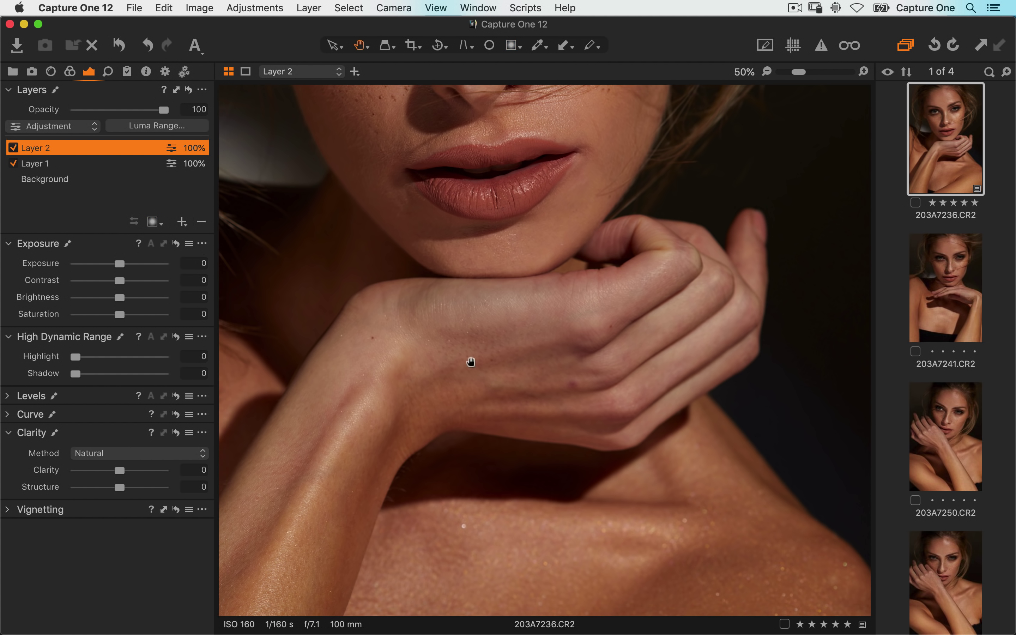
drag(504, 367, 647, 399)
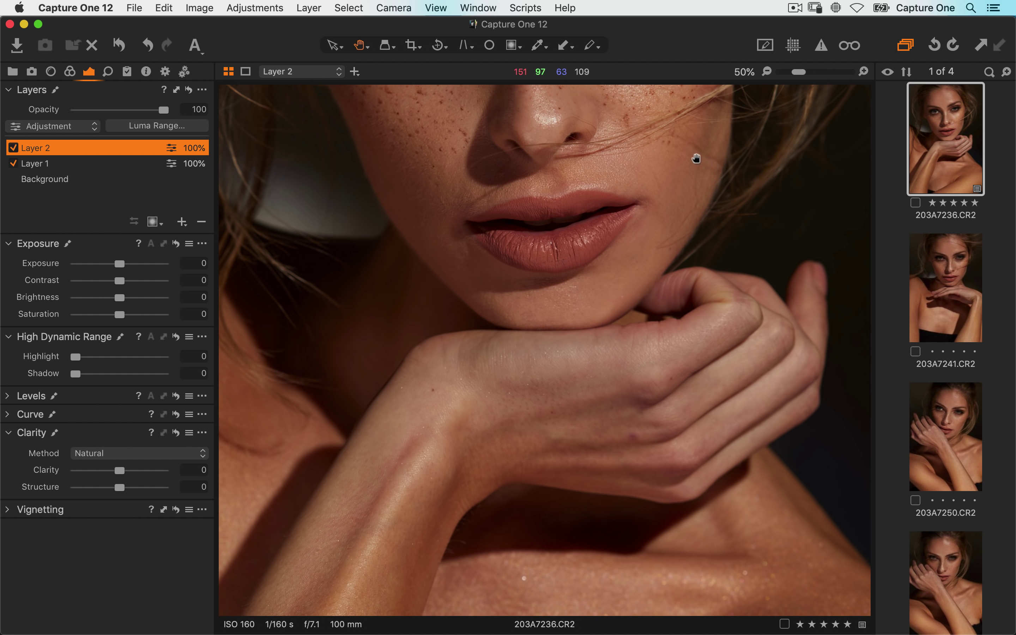
click(526, 375)
click(698, 362)
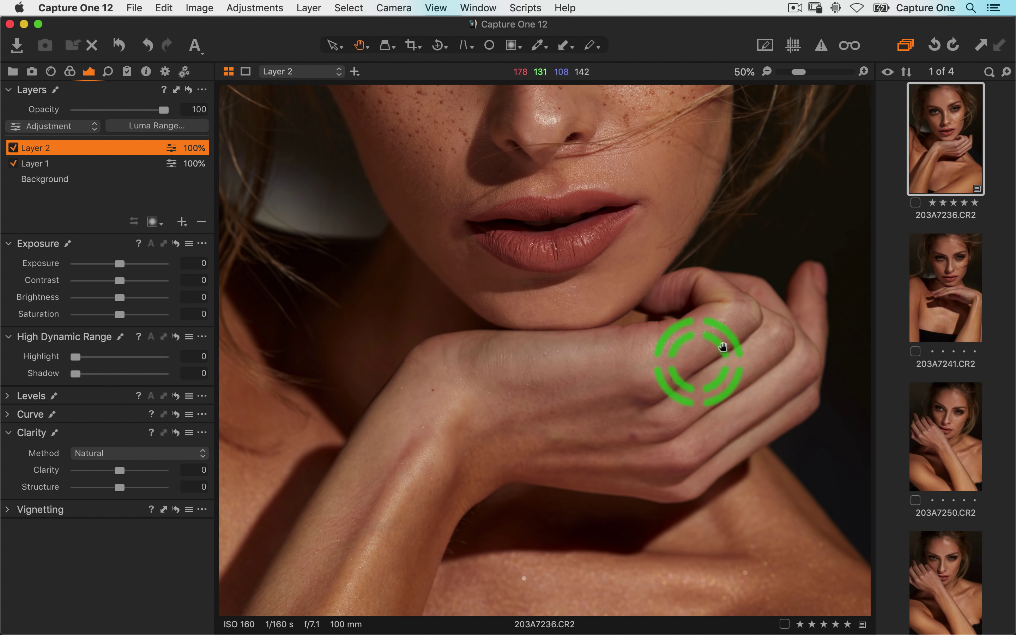
click(658, 155)
click(411, 420)
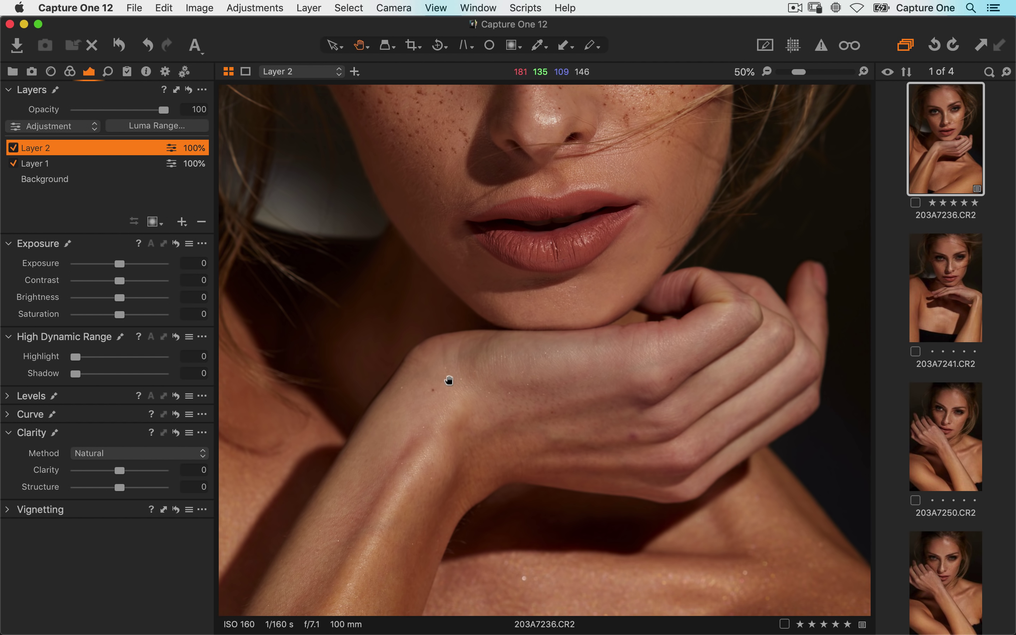
click(659, 151)
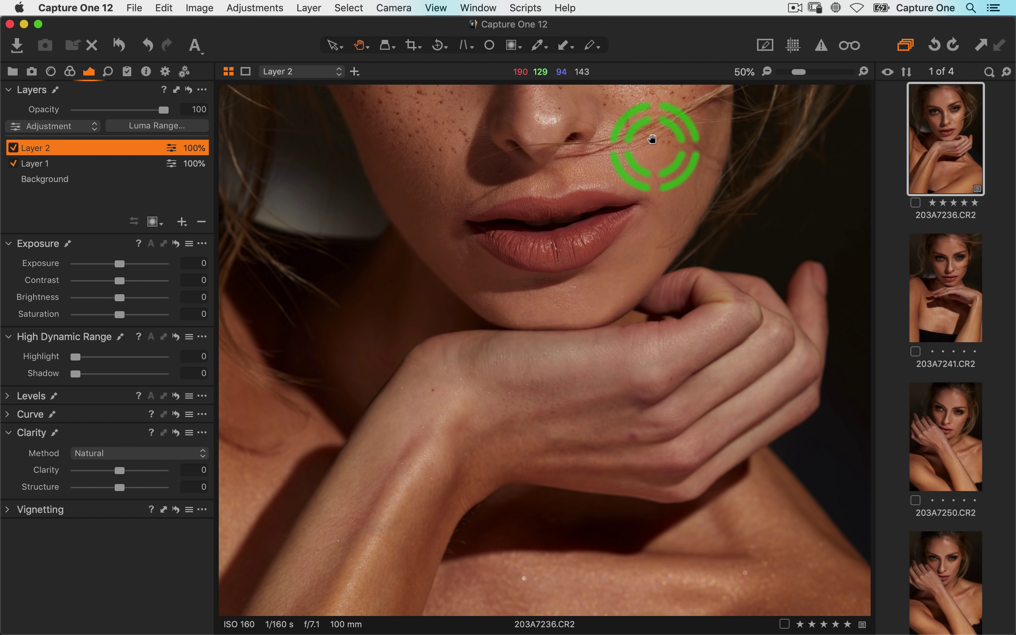
Compare the face and hand skin tones at 50% zoom in 203A7236.CR2, 203A7241.CR2 and 203A7250.CR2
click(600, 364)
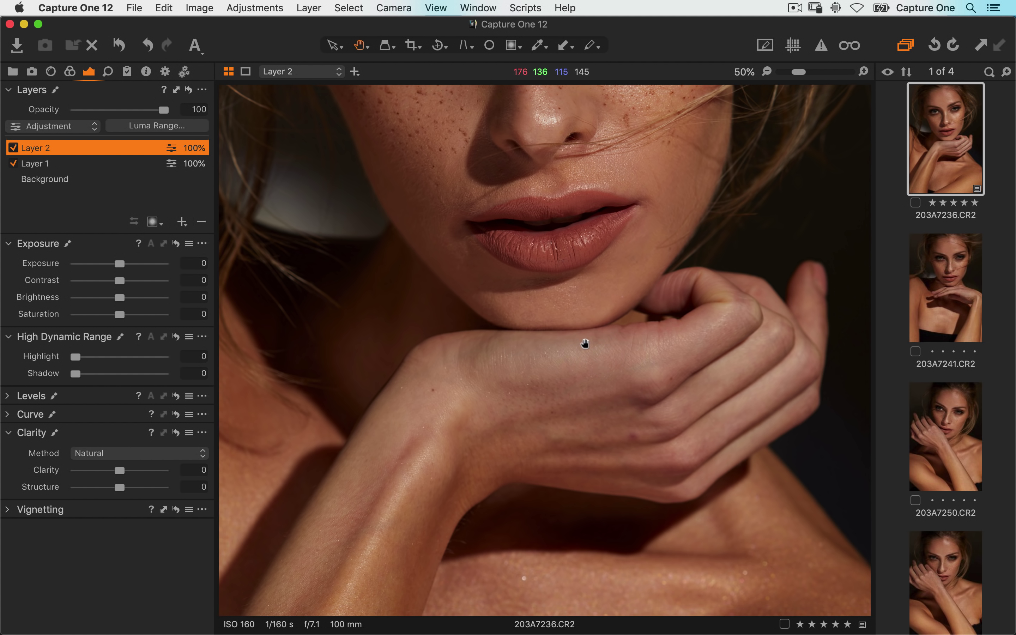
click(951, 295)
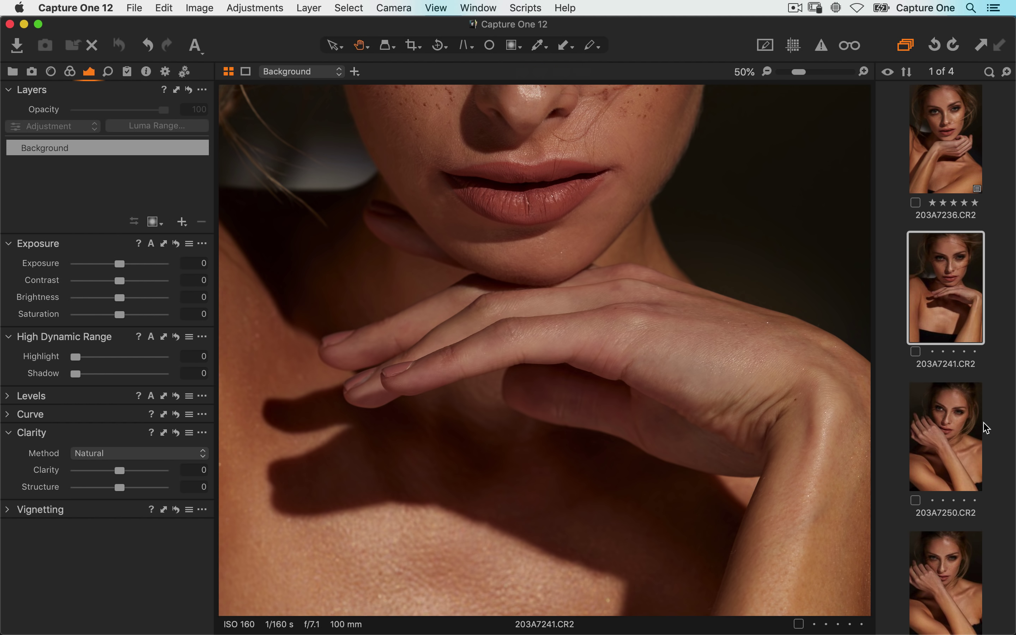
click(948, 430)
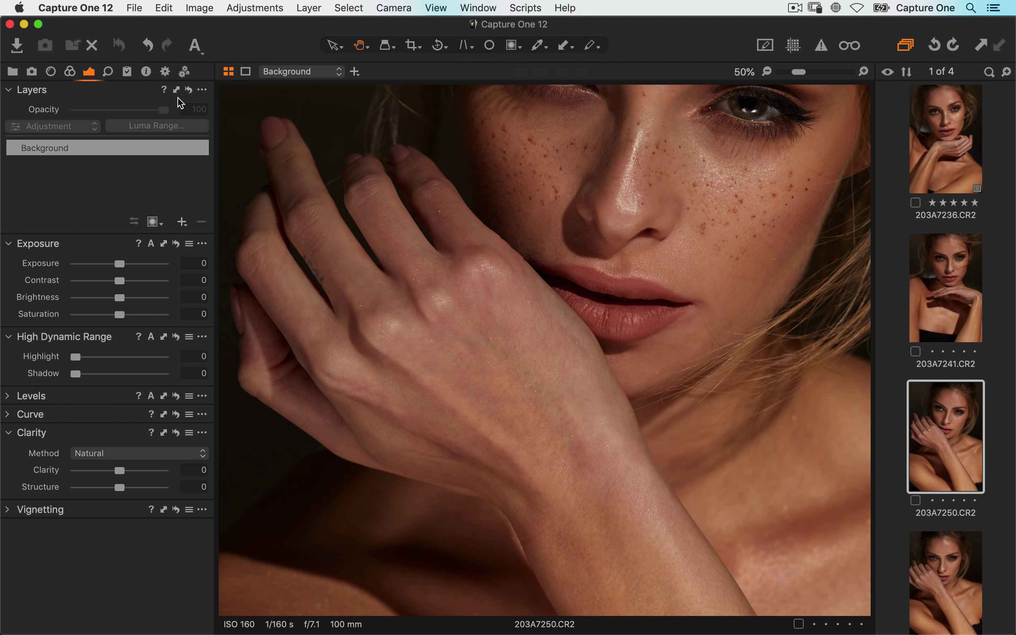
scroll(664, 440, down, 2)
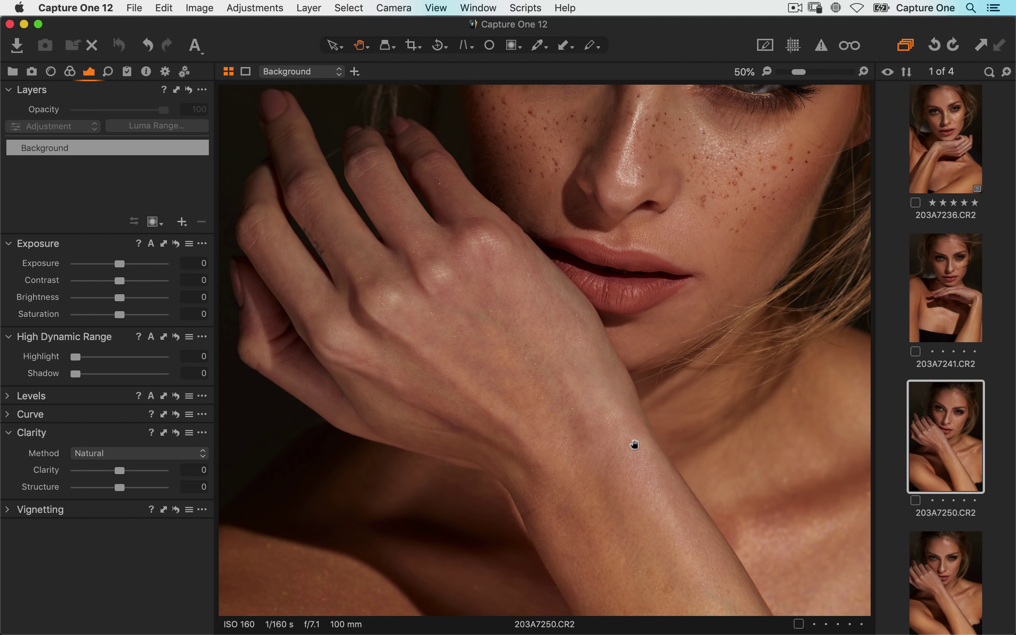
Compare the skin tones across all four portraits, viewing each image fitted to the viewer
click(962, 164)
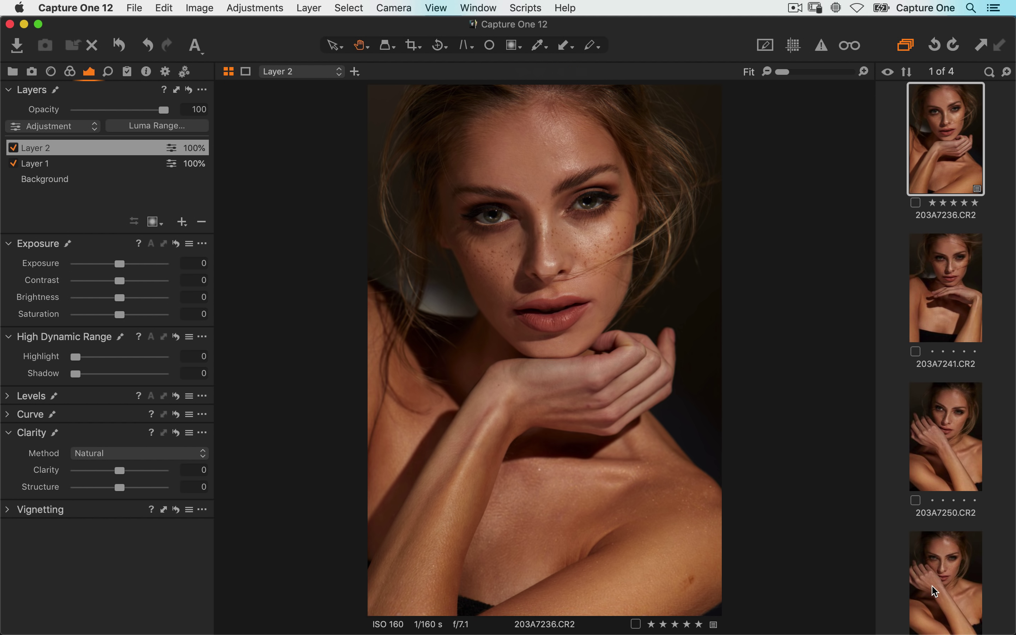
click(935, 575)
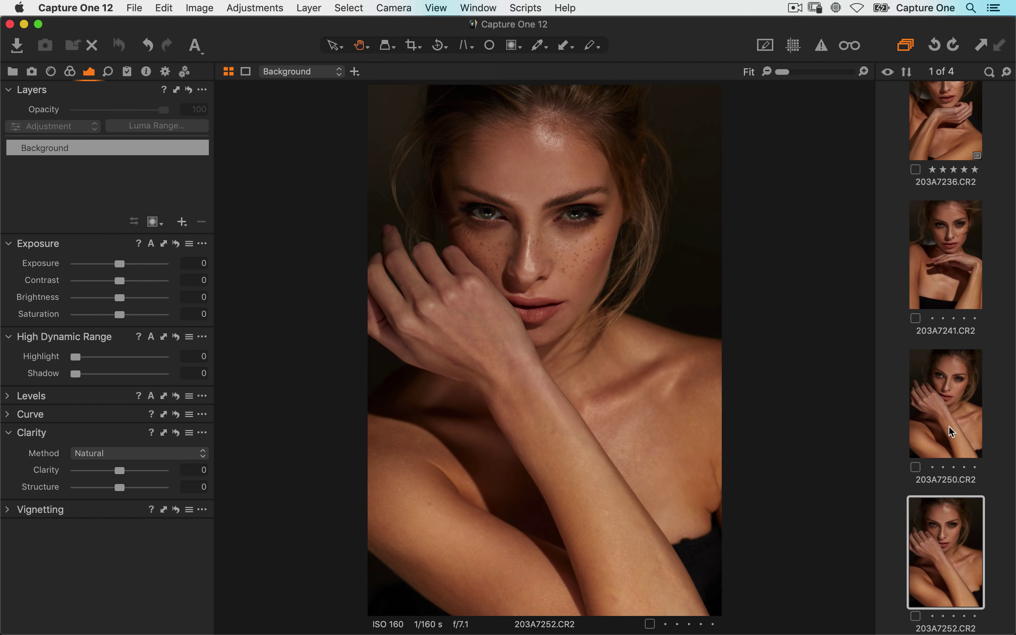
click(953, 433)
click(951, 291)
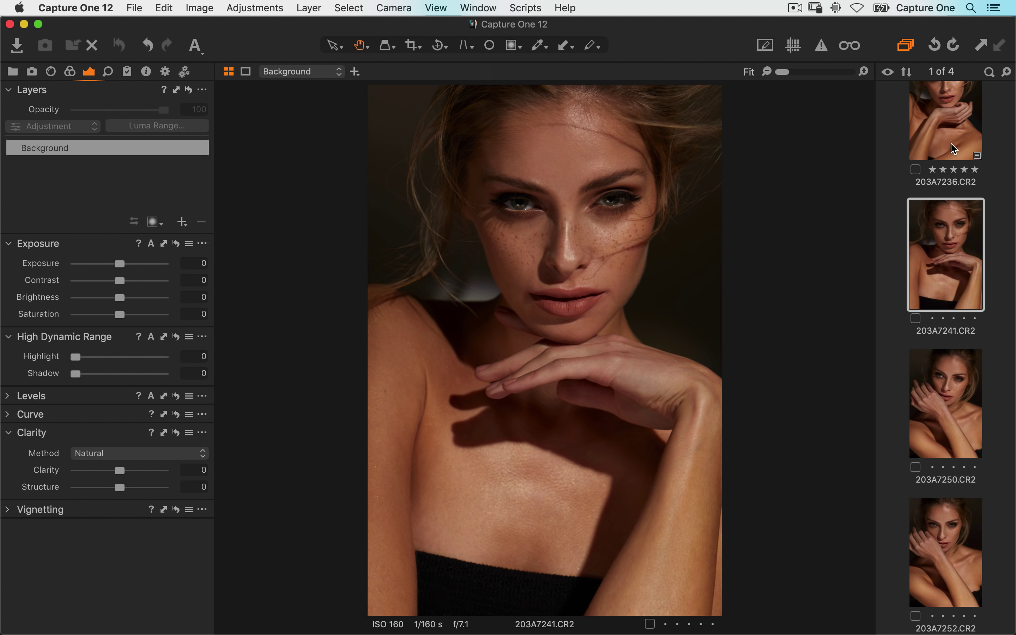
click(950, 145)
click(947, 257)
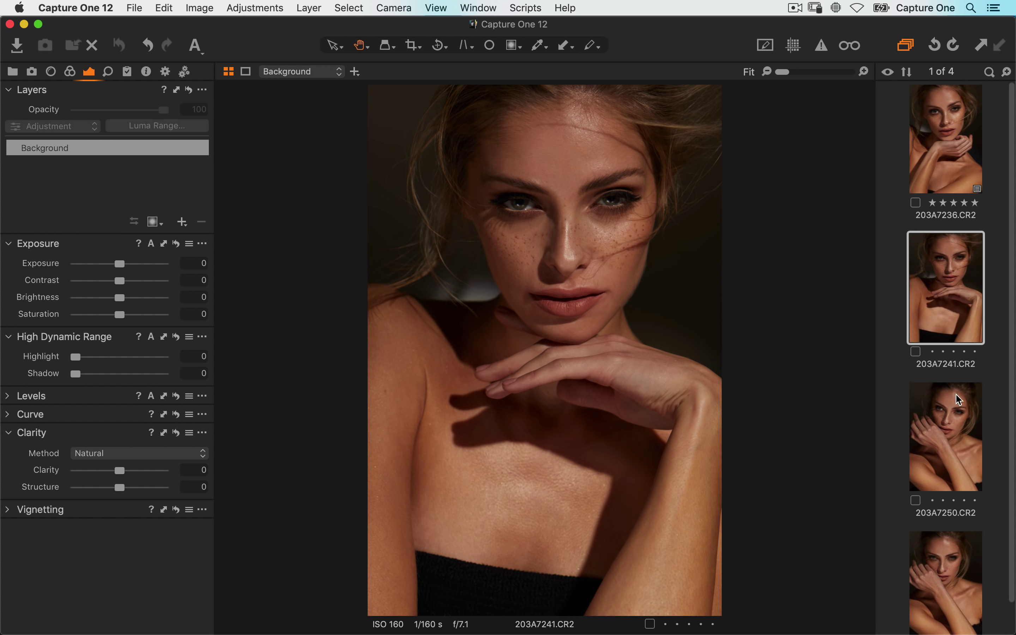
click(954, 410)
click(988, 556)
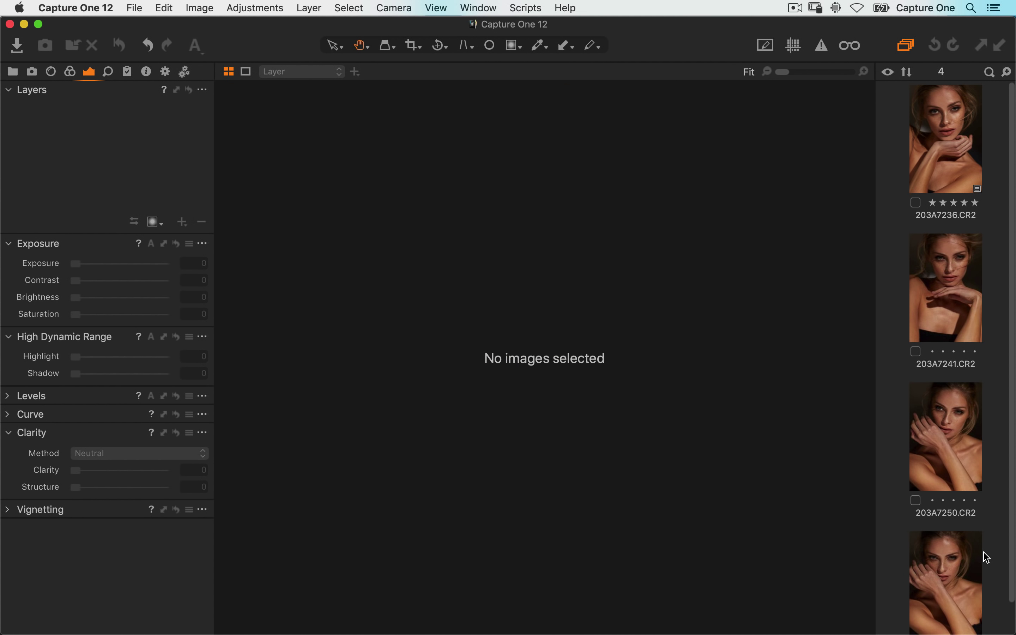
click(981, 574)
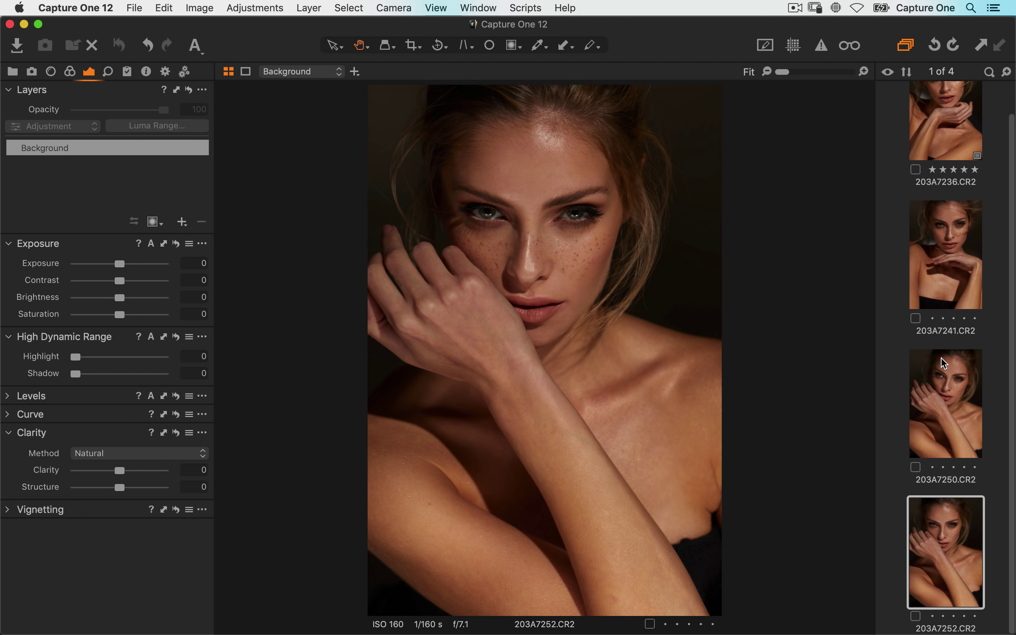
Delete Layer 2 and Layer 1 from 203A7236.CR2 and add a new filled layer
click(939, 142)
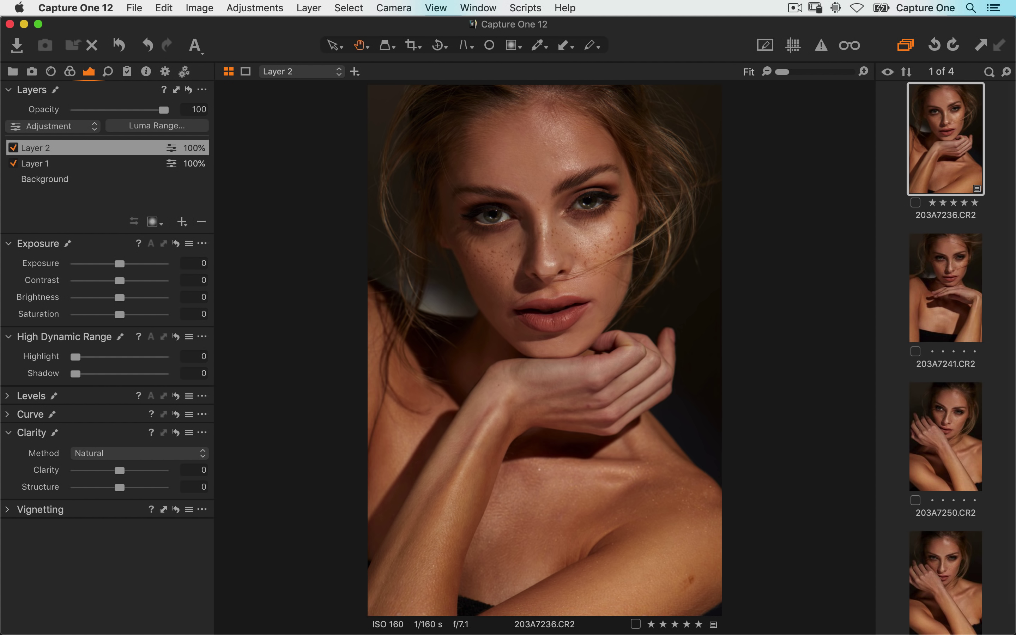
click(202, 223)
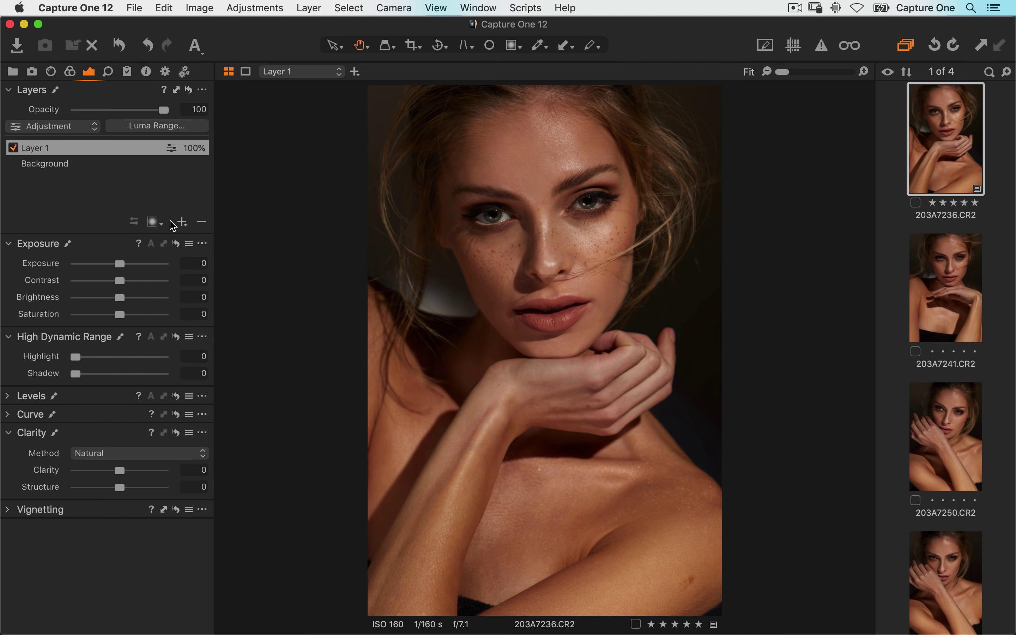
click(202, 222)
click(181, 222)
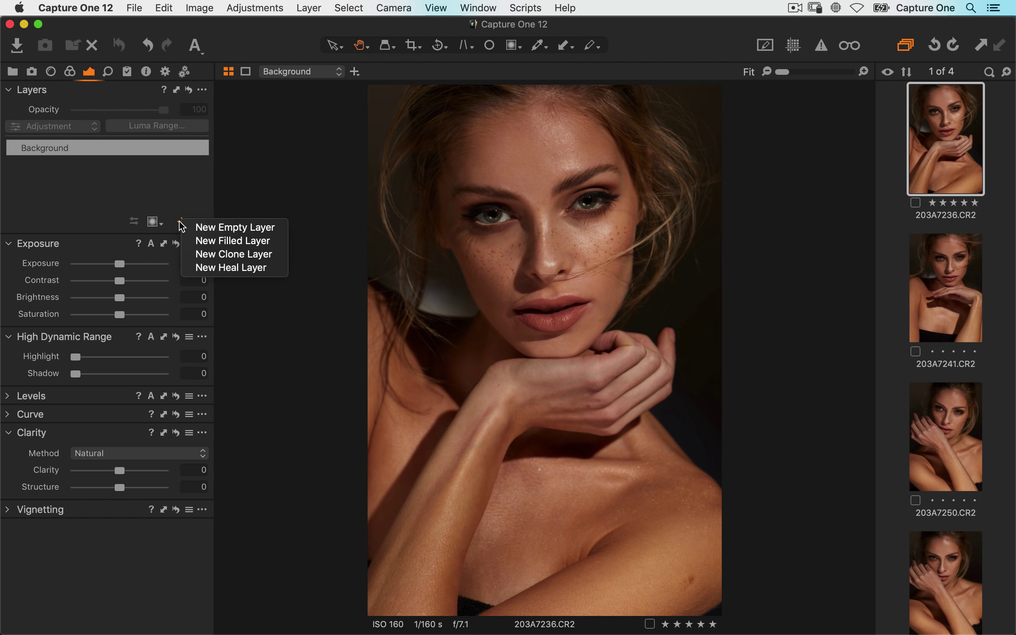
click(183, 239)
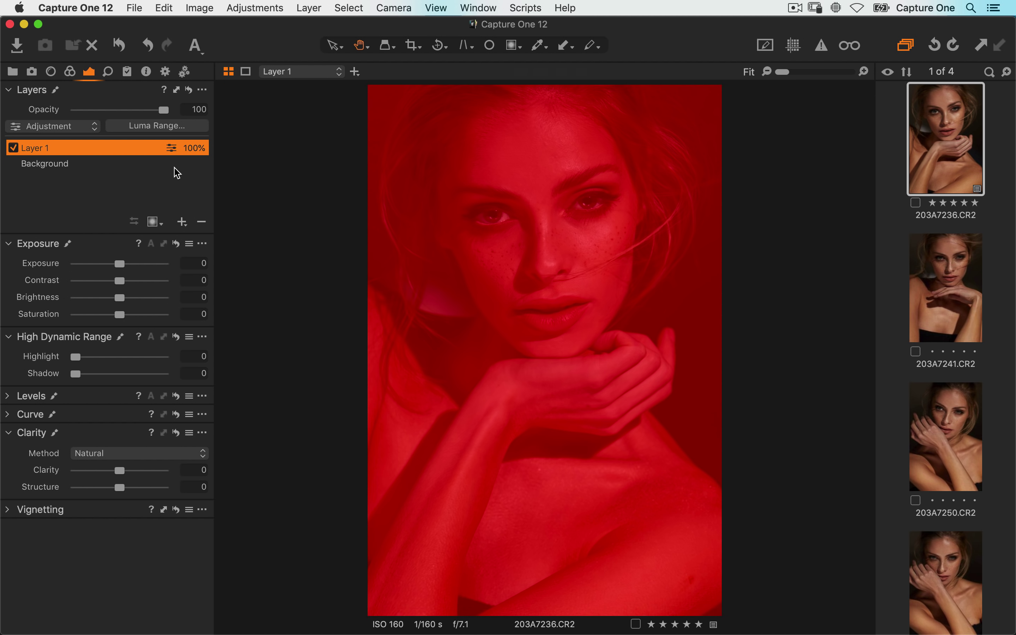
Apply a Luma Range of 80 to 189 with falloff 54 to 224 to the filled layer, limiting its mask to the lit skin
click(157, 126)
drag(296, 229, 191, 158)
drag(167, 203, 210, 200)
click(332, 196)
drag(332, 196, 323, 231)
drag(194, 231, 192, 235)
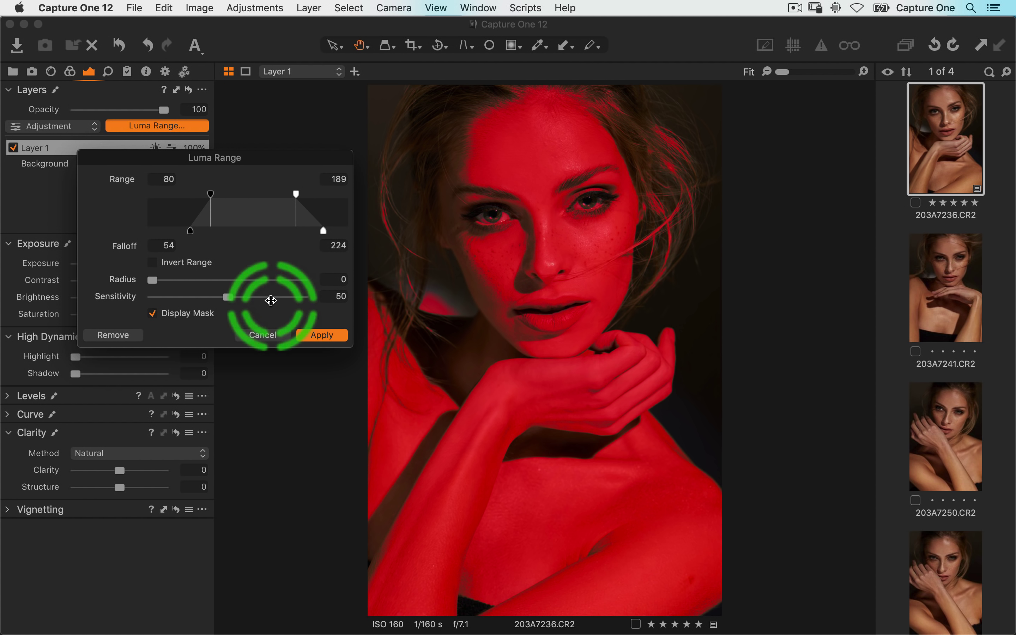
click(312, 336)
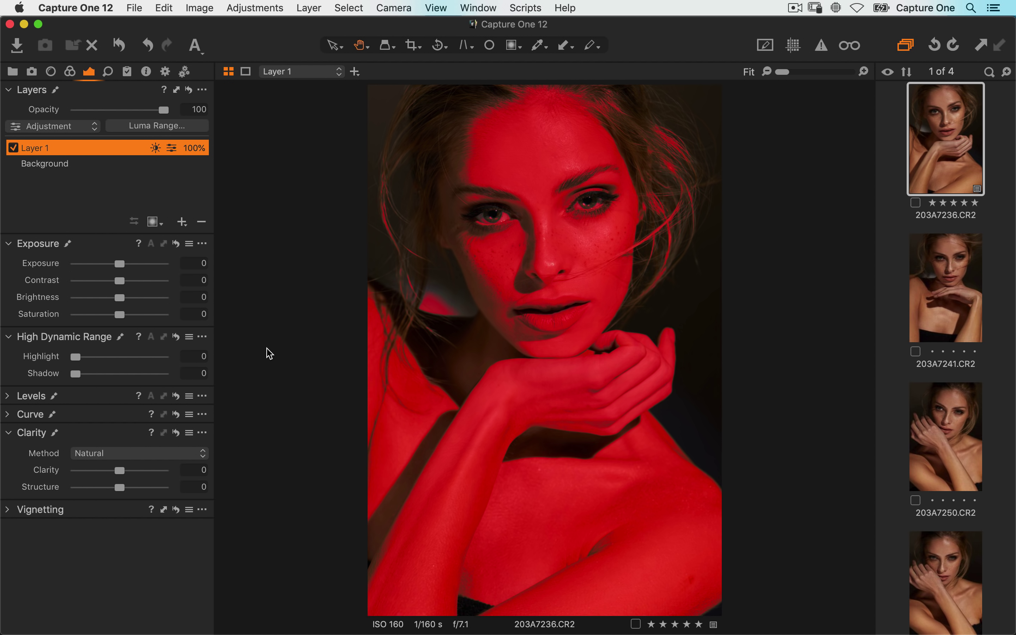
Display the mask in grayscale and refine the layer's Luma Range to 87 to 180 with falloff 61 to 214
click(161, 224)
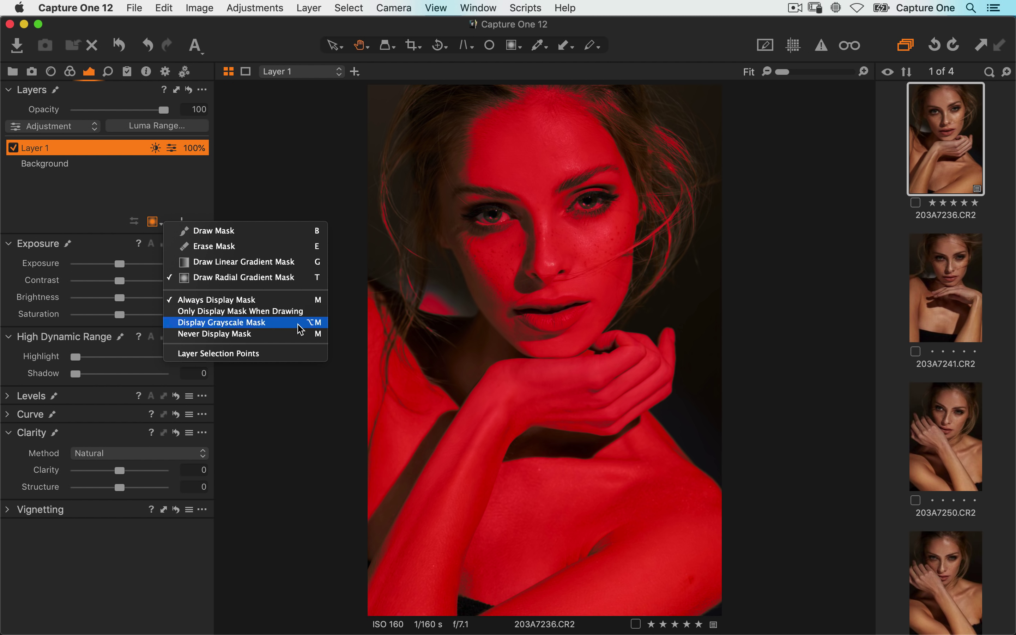
click(288, 328)
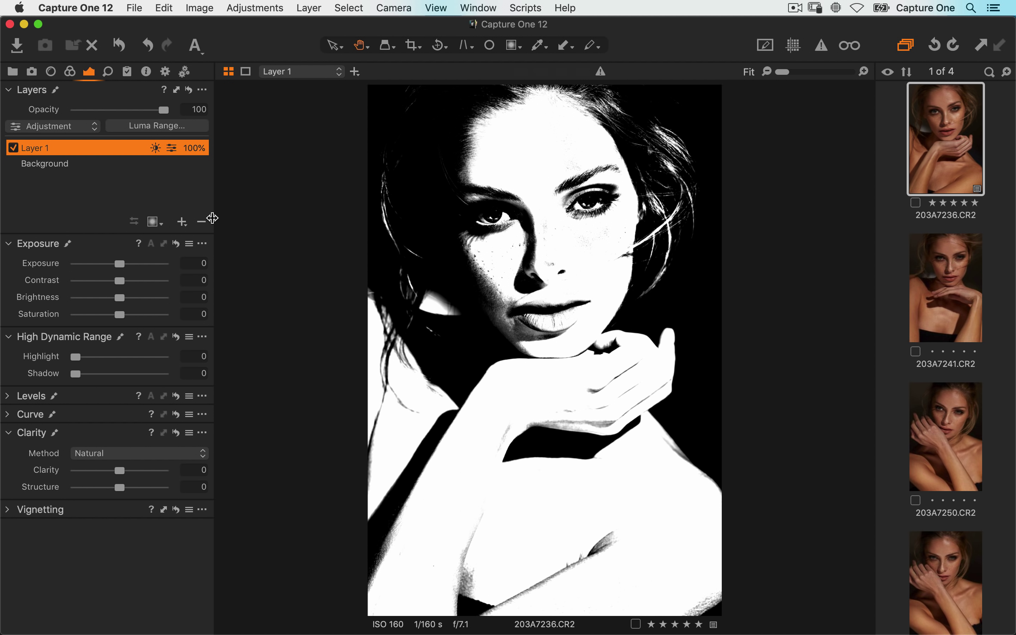
drag(464, 156, 435, 118)
drag(156, 160, 156, 128)
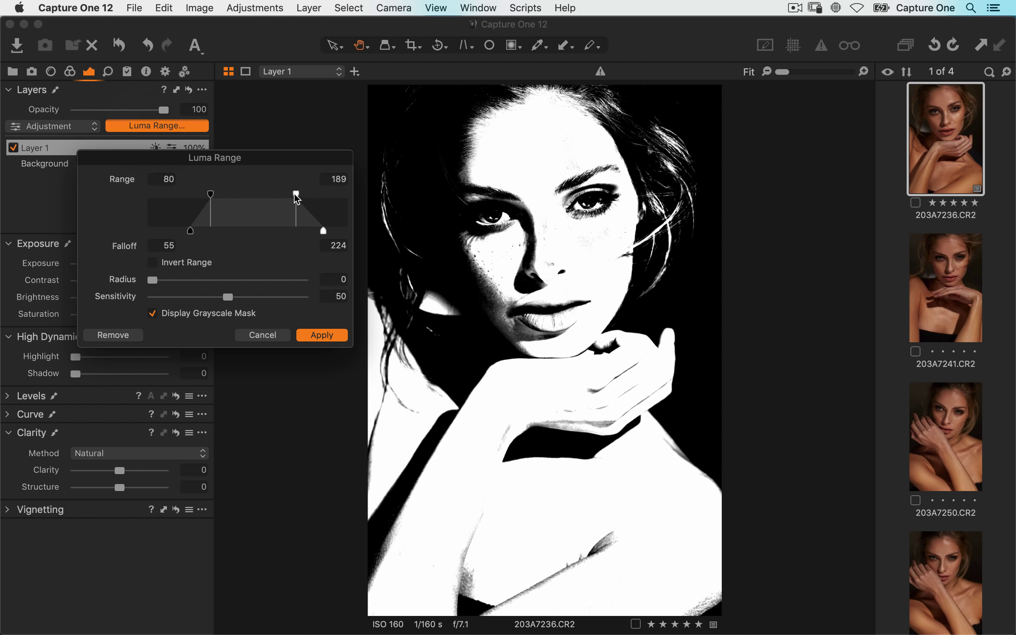
drag(293, 197, 290, 200)
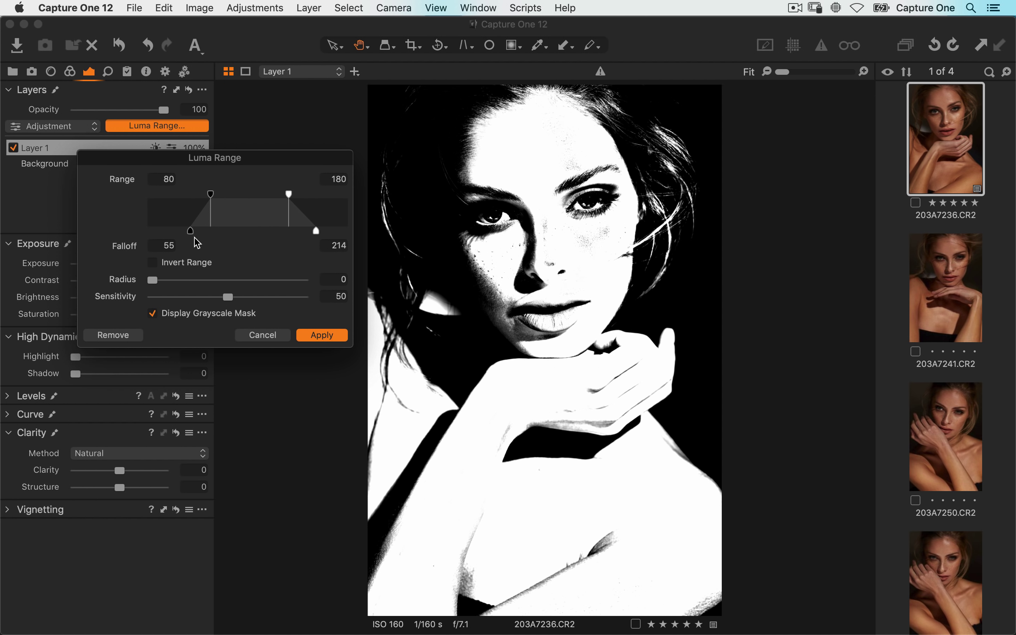
drag(212, 200, 219, 202)
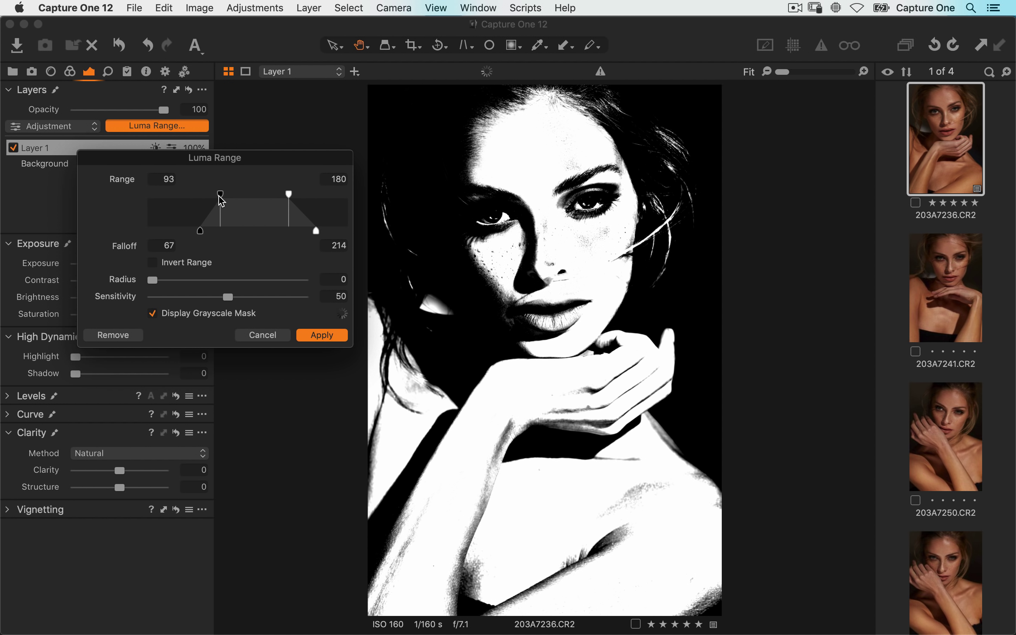
drag(221, 201, 217, 202)
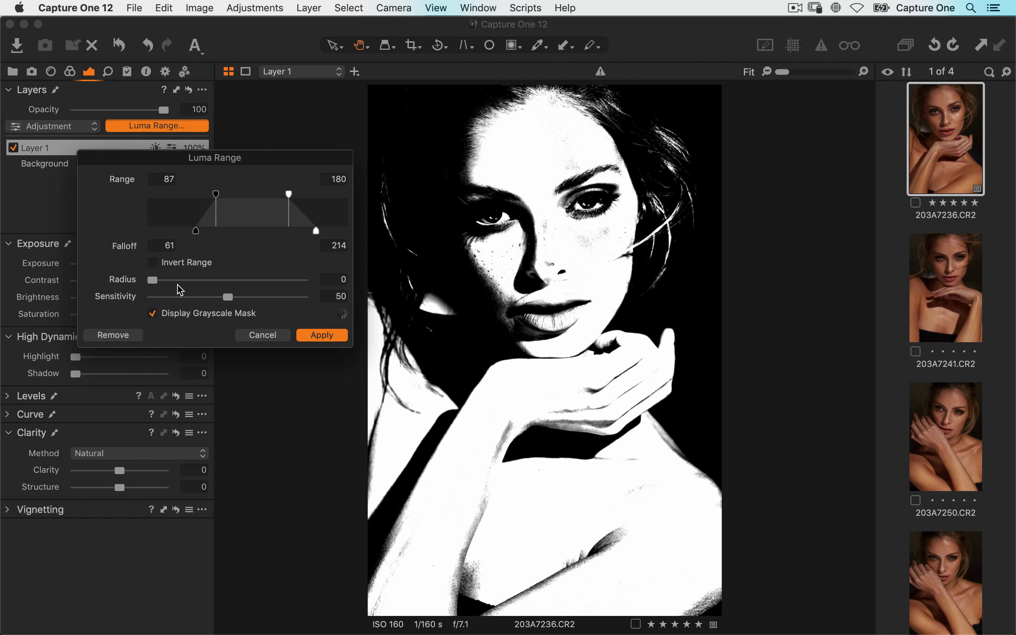
Set the Luma Range radius to 46.4, compare sensitivity values of 0, 100 and 16, set it to 37 and apply the range
click(159, 278)
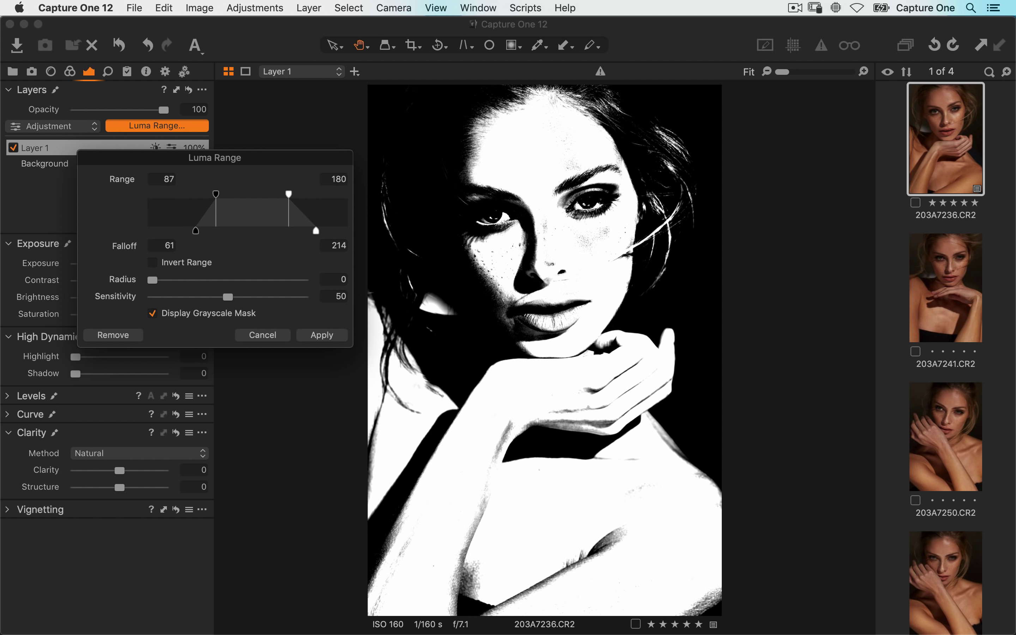
drag(153, 281, 139, 297)
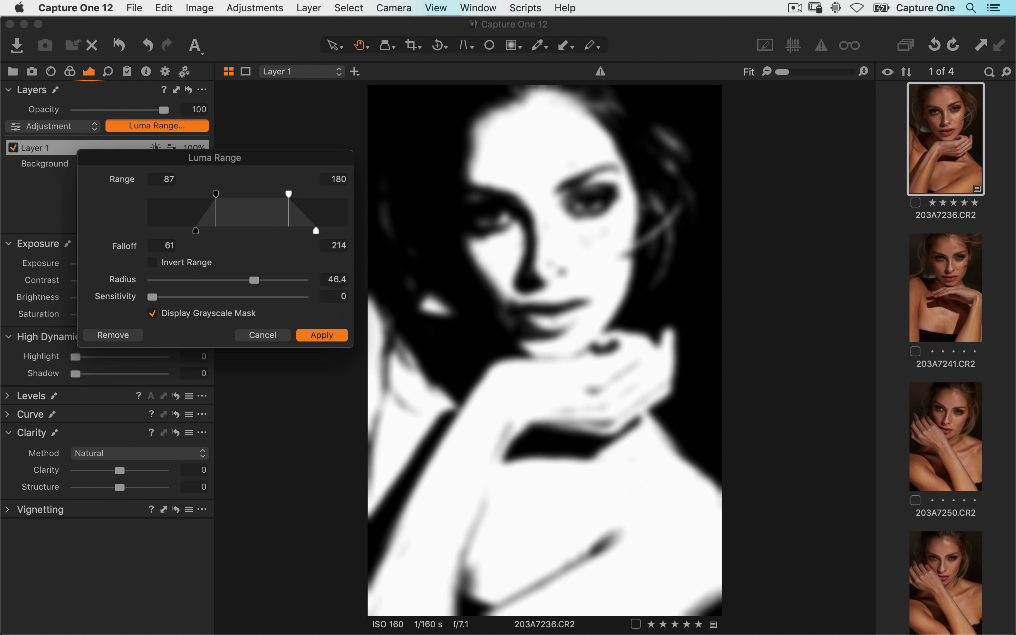
click(153, 298)
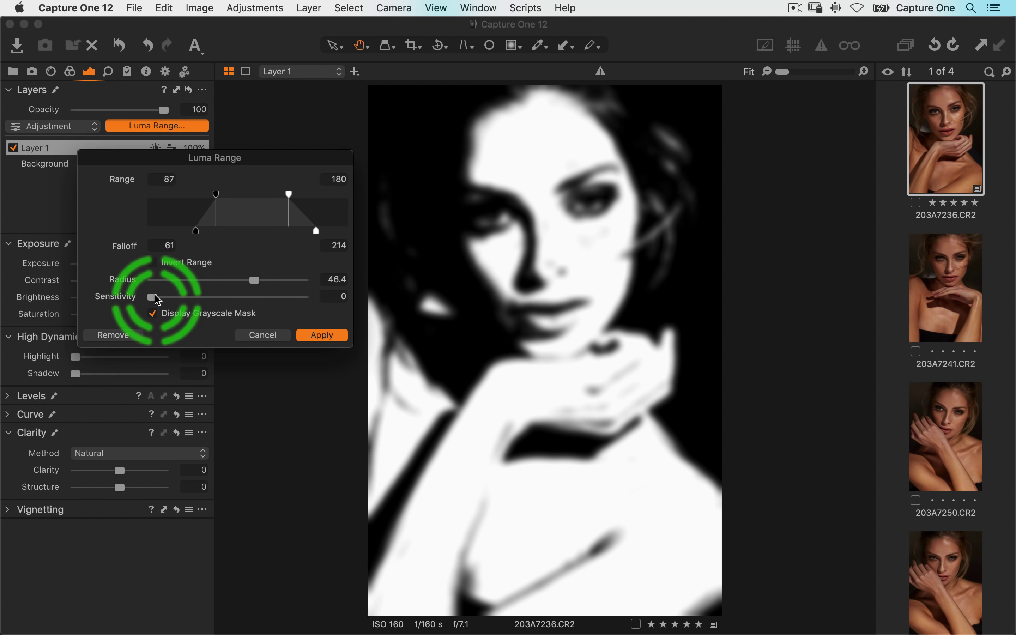
drag(154, 299, 311, 309)
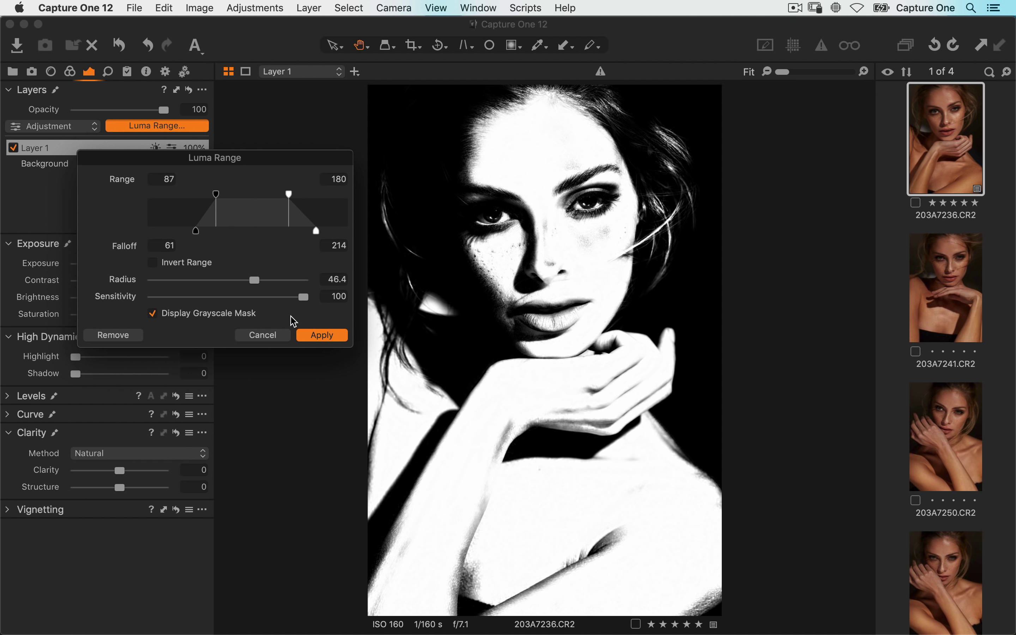
drag(302, 297, 177, 299)
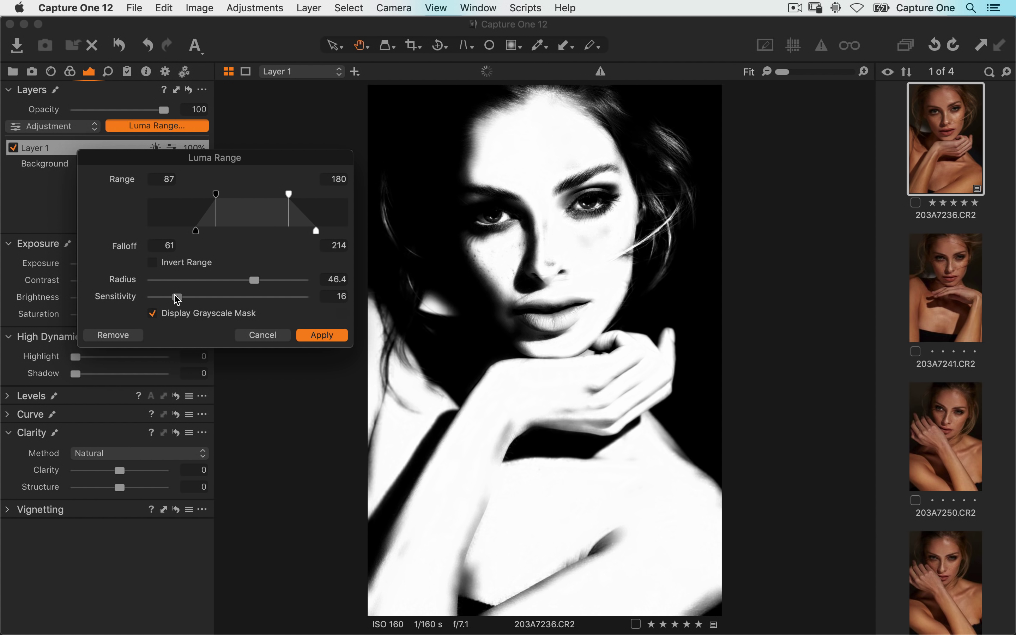
drag(177, 299, 206, 298)
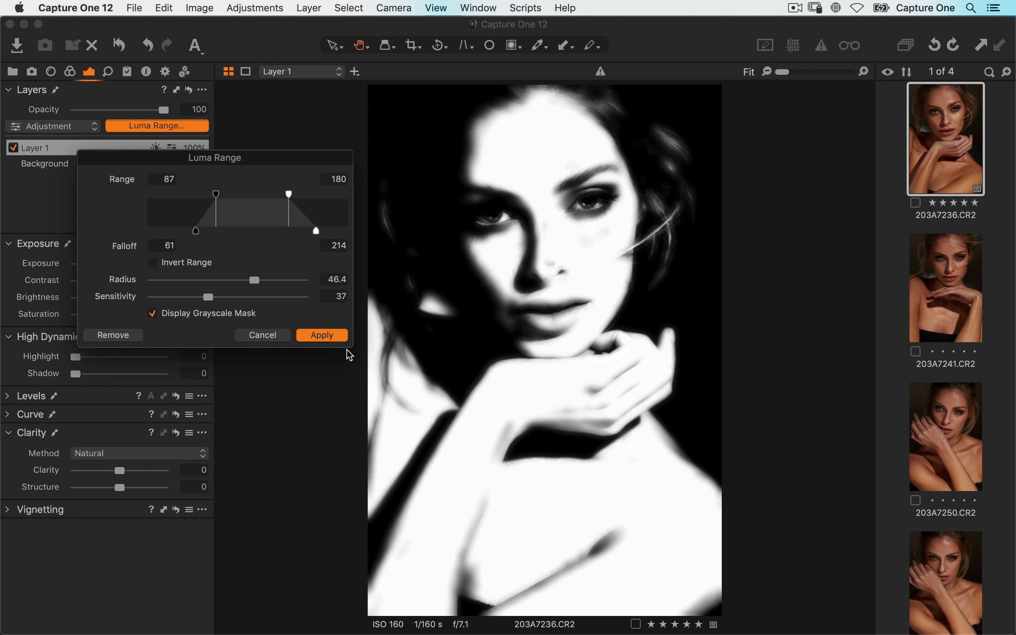
click(322, 334)
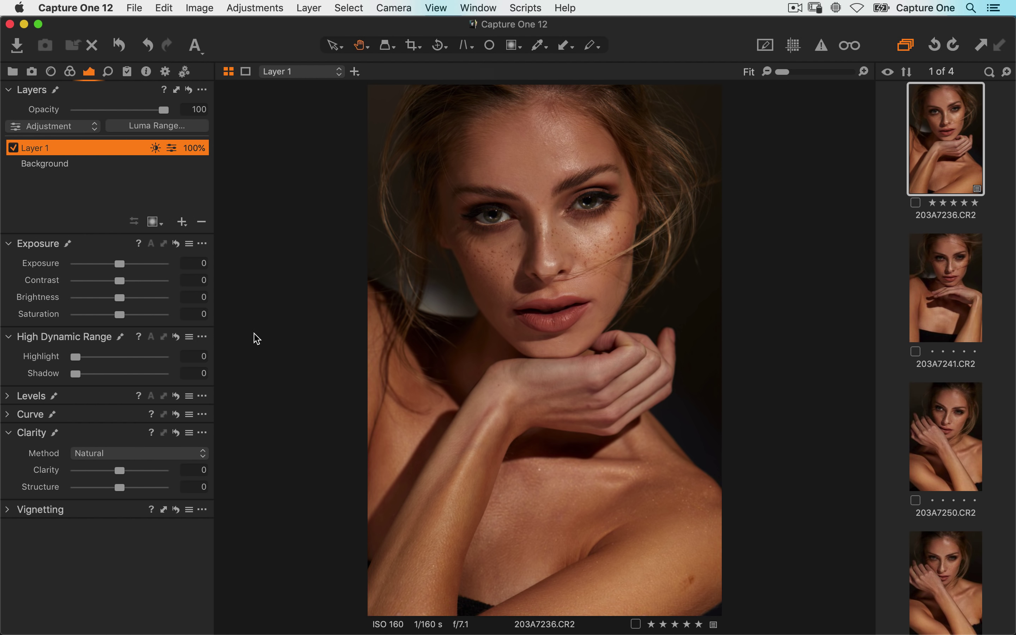
Open the Skin Tone mode of the Color Editor for Layer 1 and activate its color picker with the face at 50% zoom
click(70, 73)
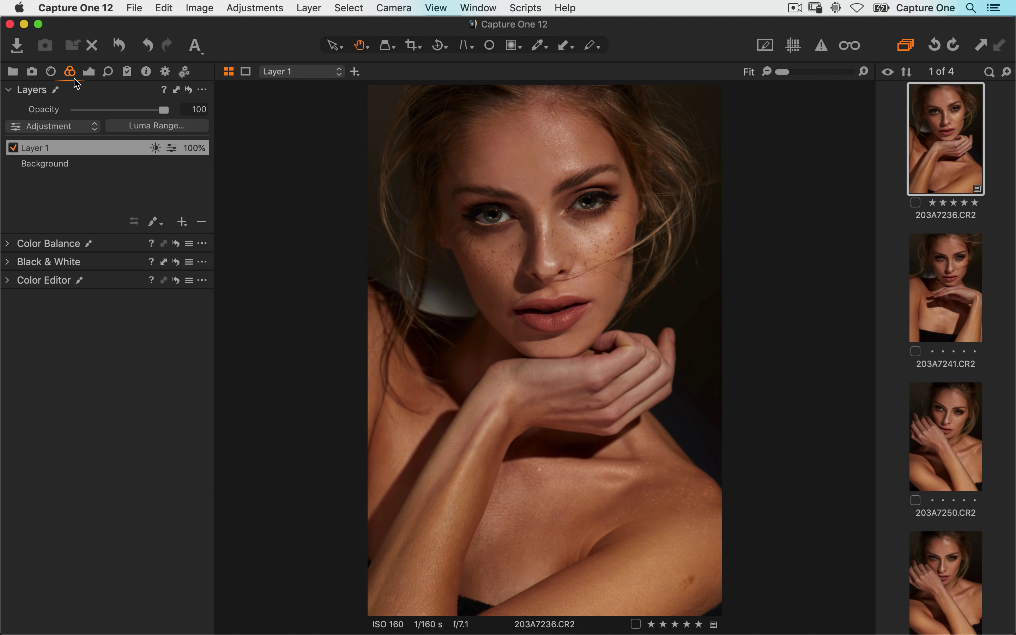
click(7, 280)
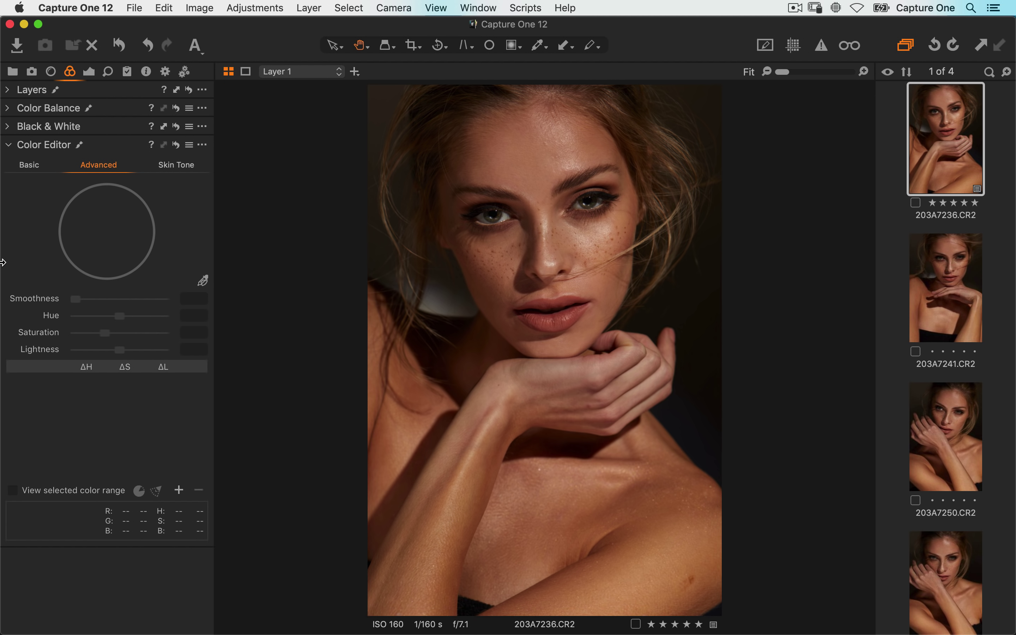
key(super+plus)
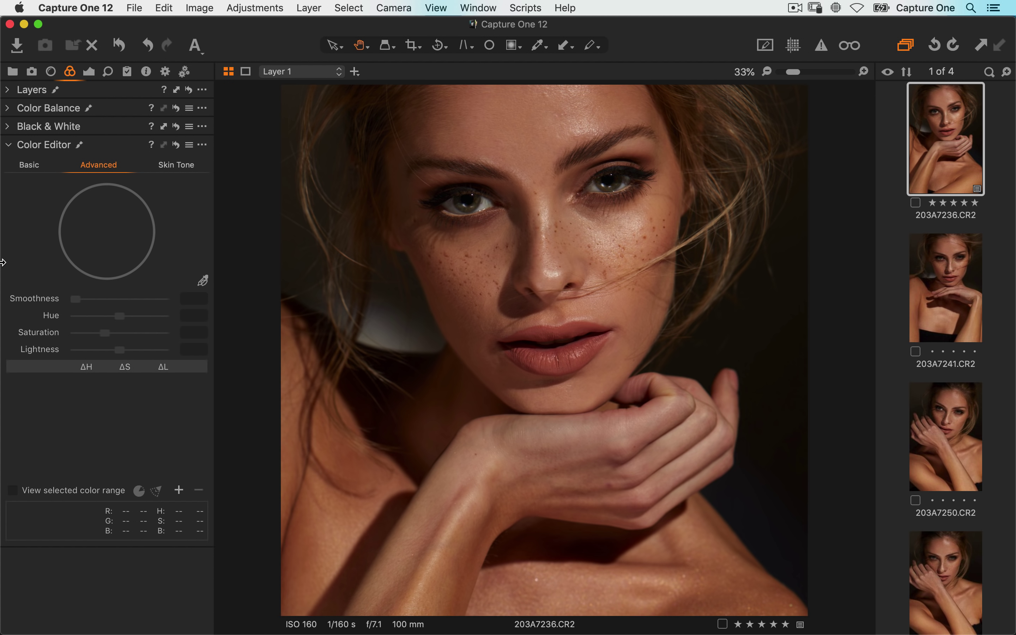
key(super+plus)
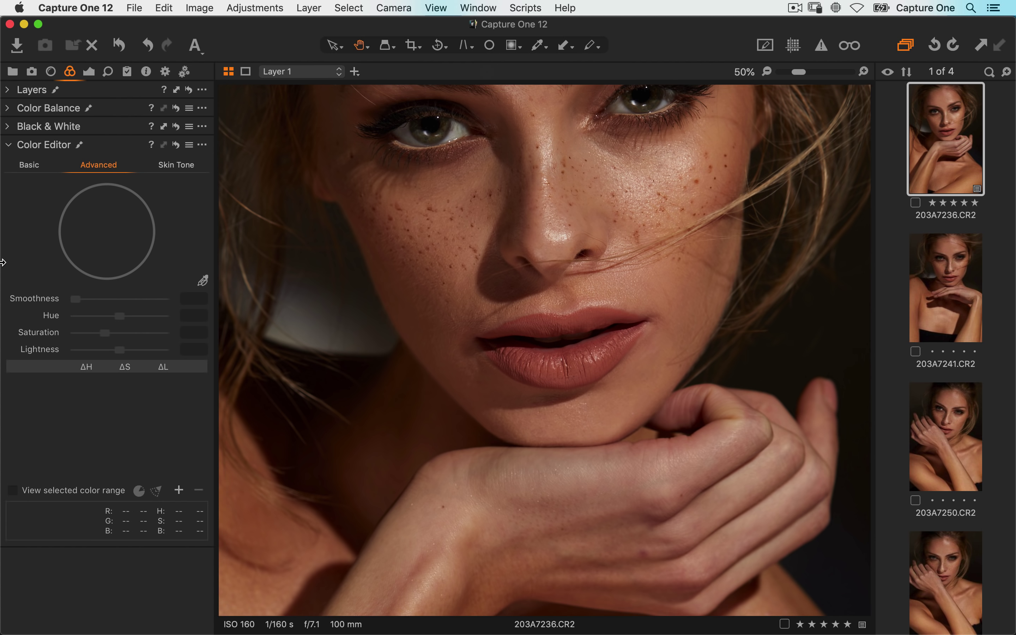
click(176, 165)
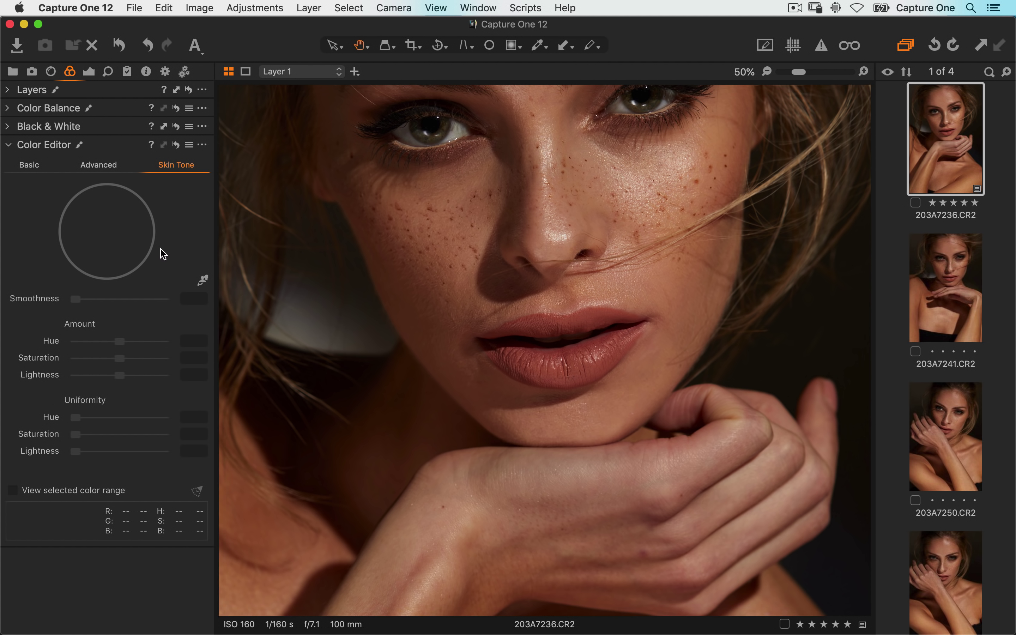
click(152, 275)
click(198, 281)
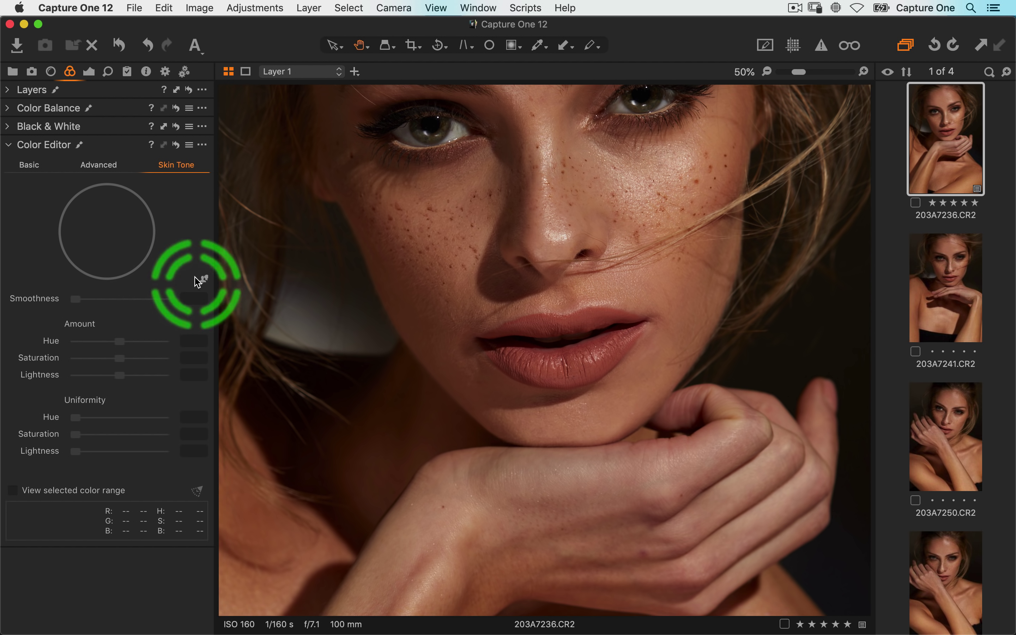
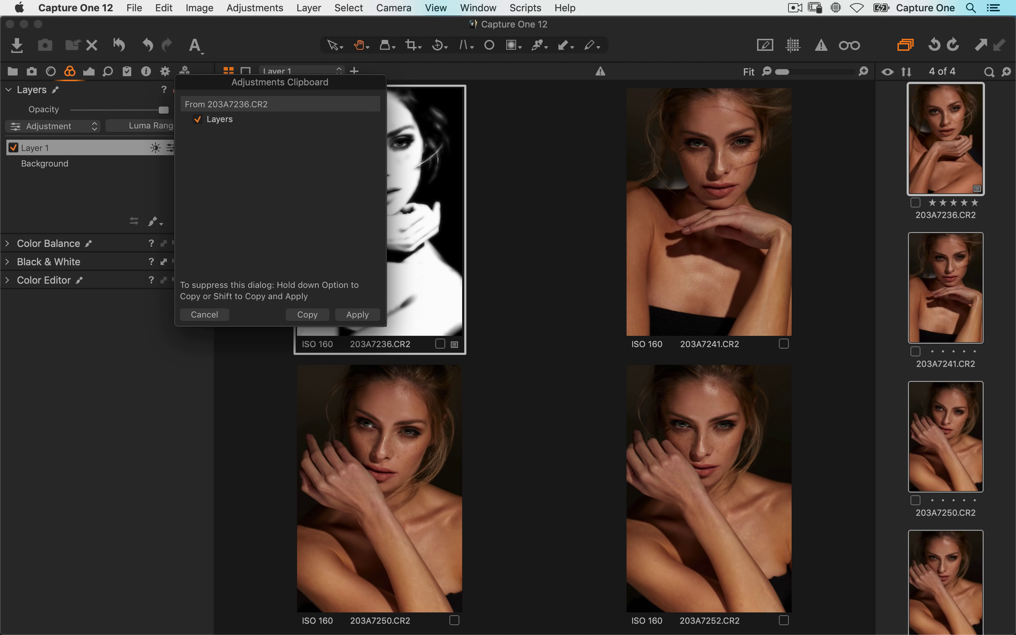
Apply the layers of 203A7236.CR2 to the other selected portraits and inspect the Skin Tone settings on 203A7250.CR2
click(355, 315)
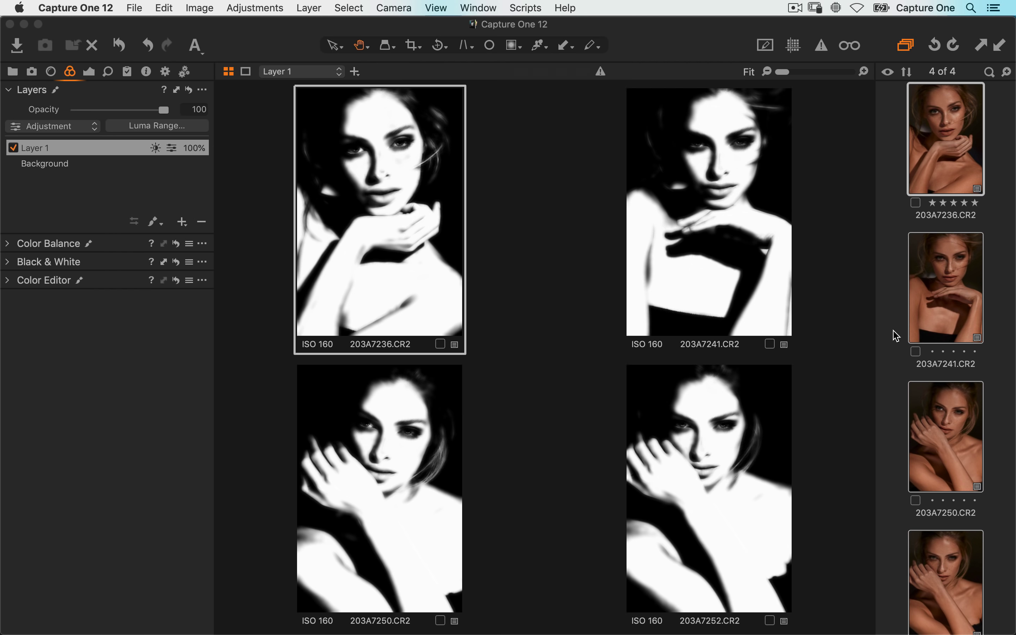
click(935, 446)
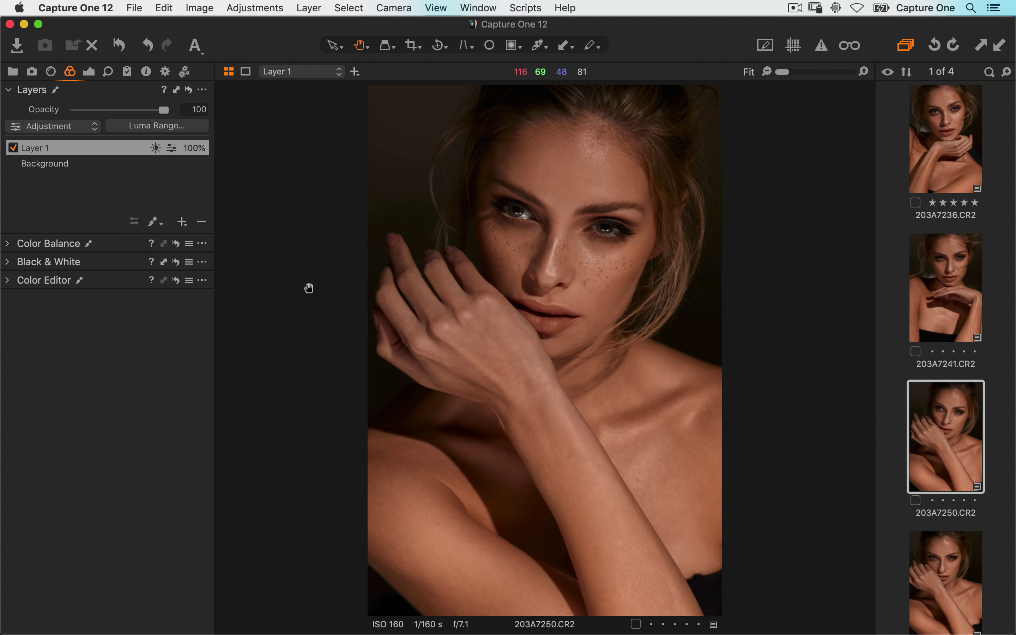
click(6, 280)
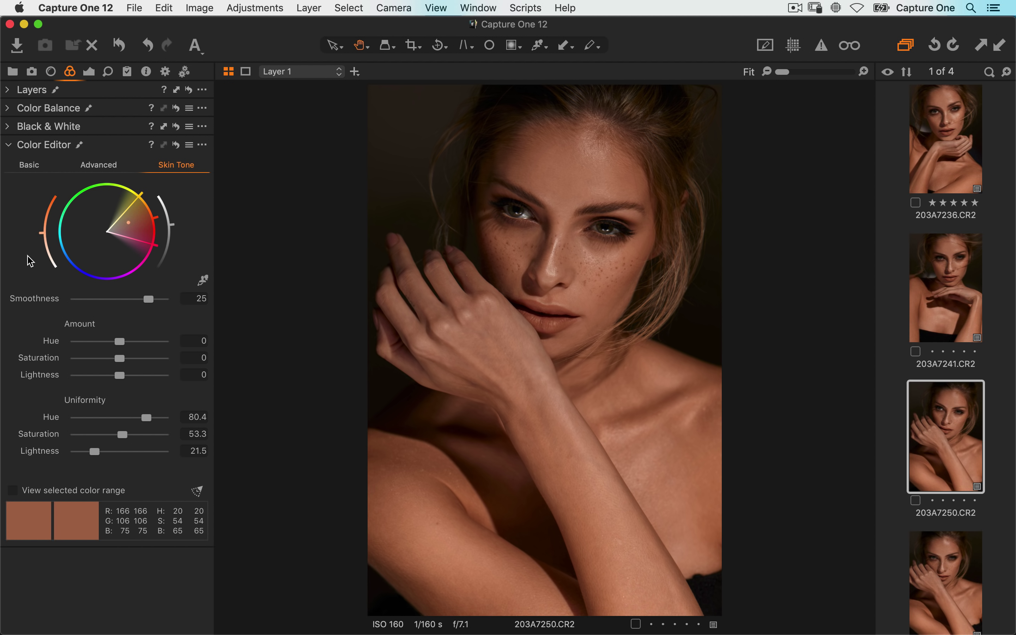
click(25, 90)
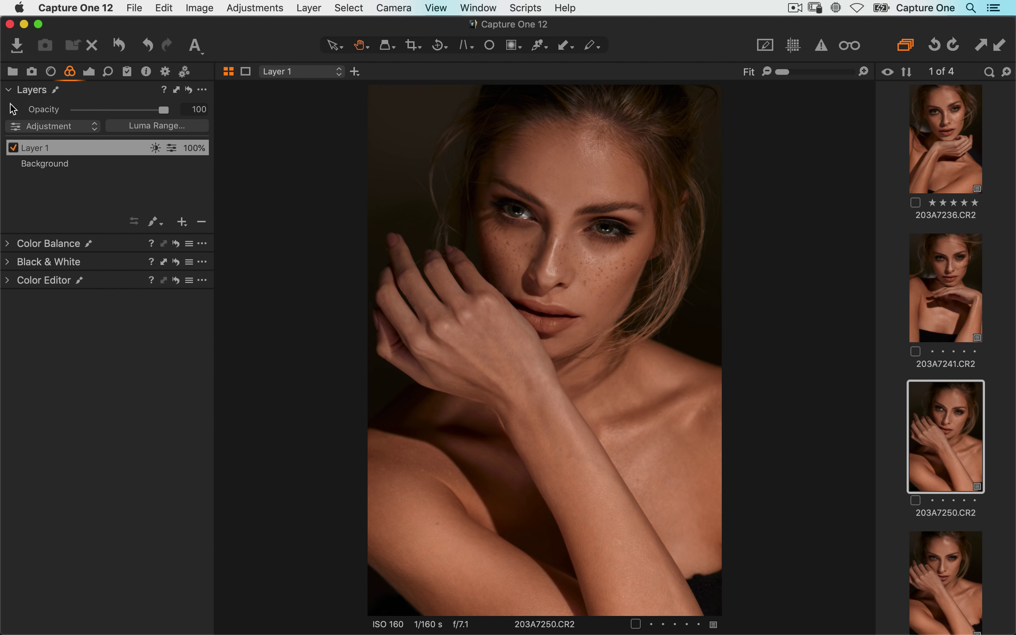
Toggle Layer 1 off and on repeatedly on 203A7250.CR2 to compare the skin tones with and without it
click(13, 148)
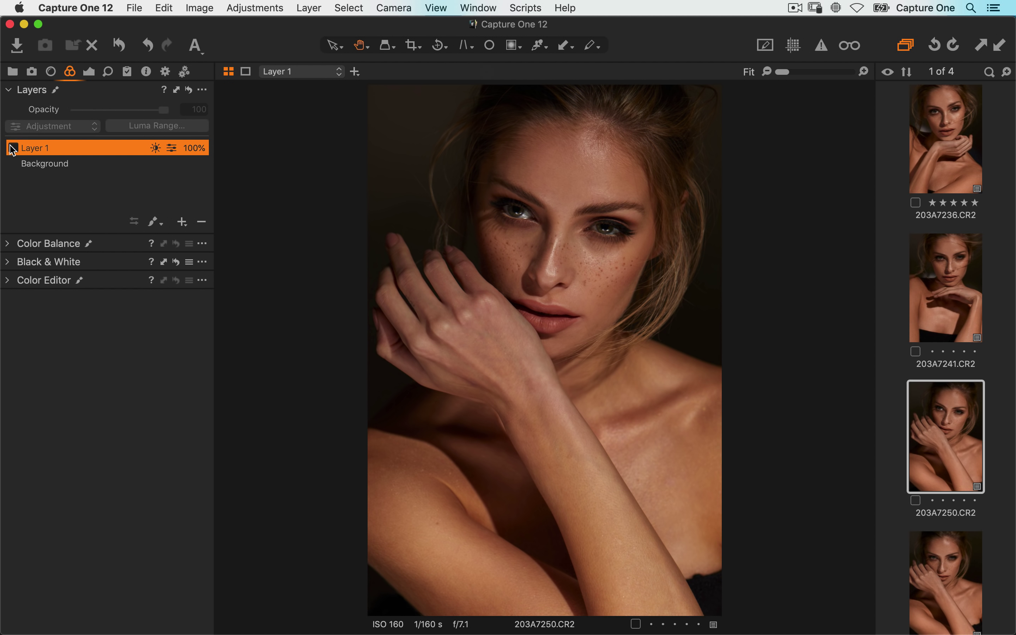
click(12, 148)
click(12, 148)
click(13, 148)
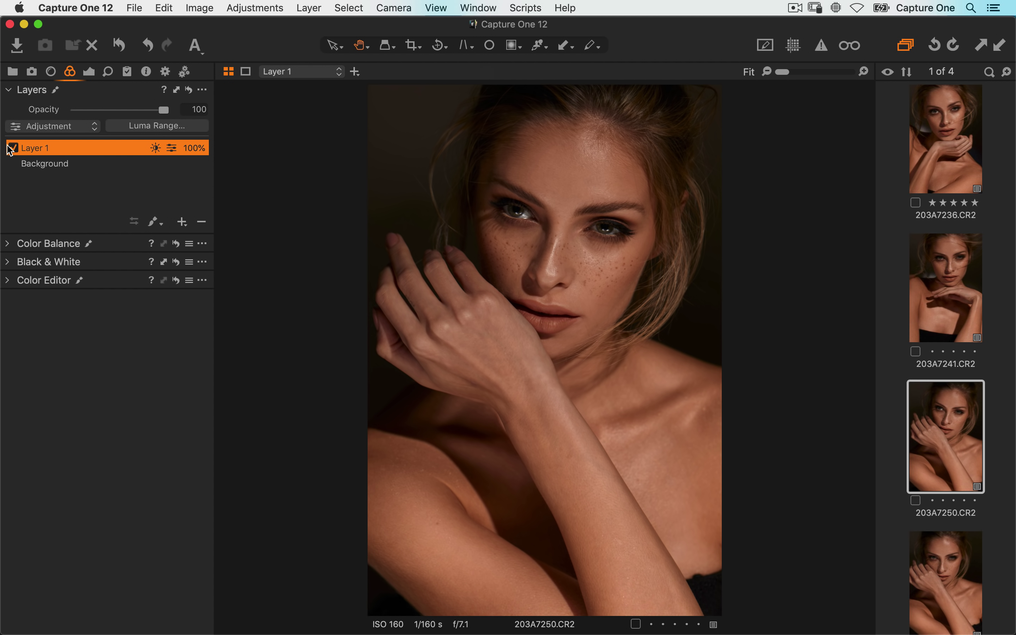
click(12, 149)
click(13, 148)
click(12, 148)
click(12, 148)
Examine Layer 1's mask on 203A7250.CR2 as a red overlay and in grayscale at 50% zoom
key(m)
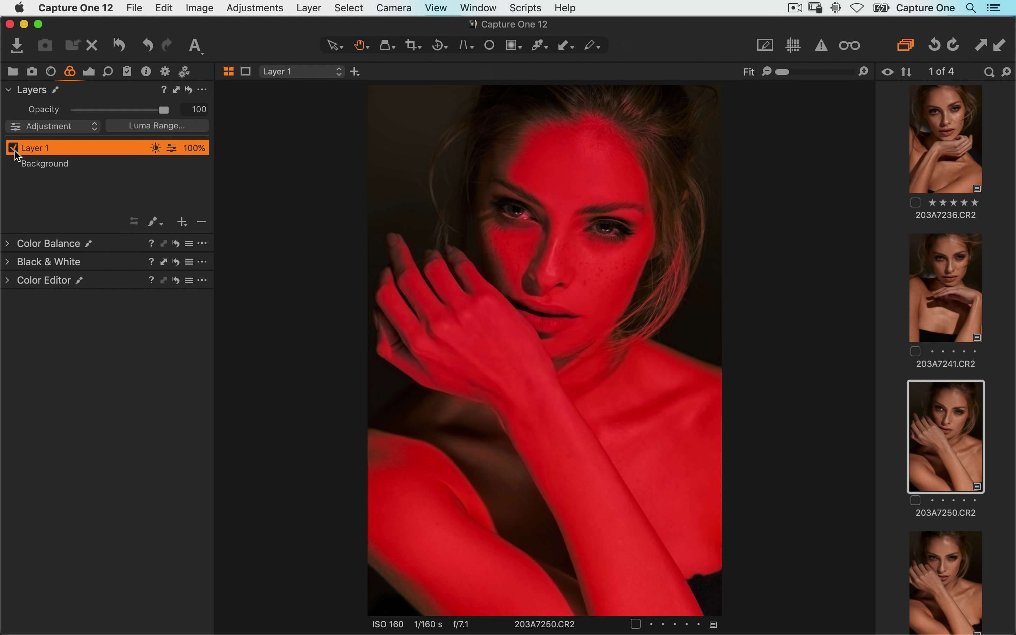
key(alt+m)
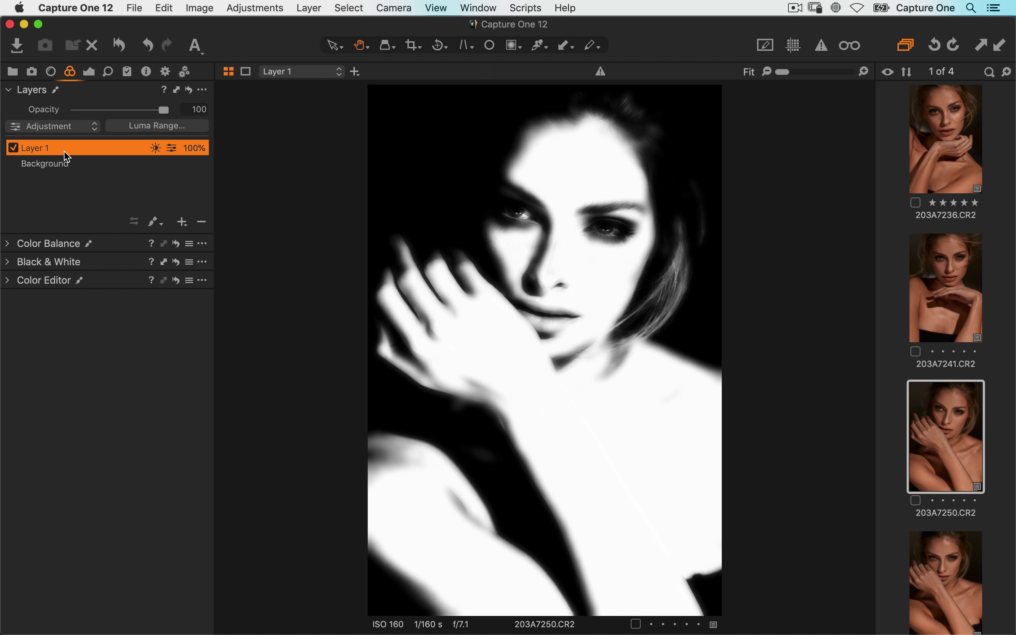
key(super+equal)
key(super+equal)
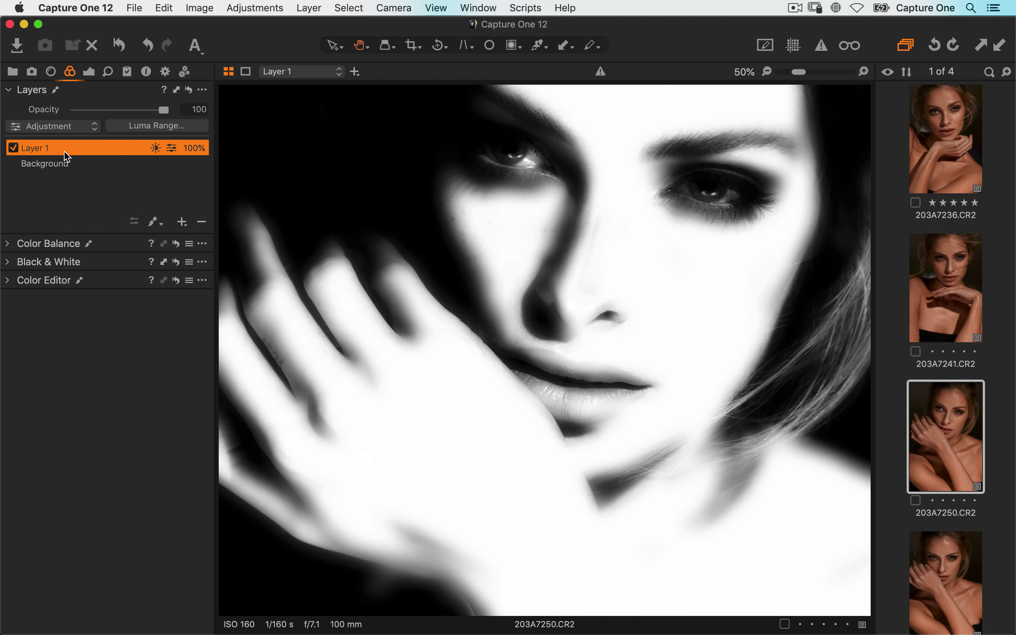
Erase the lips from Layer 1's mask on 203A7250.CR2, paint them back in, and fit the image to the viewer
key(b)
alt+right_click(545, 383)
mouse_move(548, 390)
mouse_down()
mouse_move(592, 388)
mouse_move(571, 402)
mouse_move(575, 409)
mouse_move(609, 394)
mouse_move(537, 377)
mouse_move(552, 374)
mouse_move(541, 365)
mouse_move(631, 390)
mouse_move(559, 396)
mouse_move(567, 399)
mouse_move(478, 356)
mouse_up()
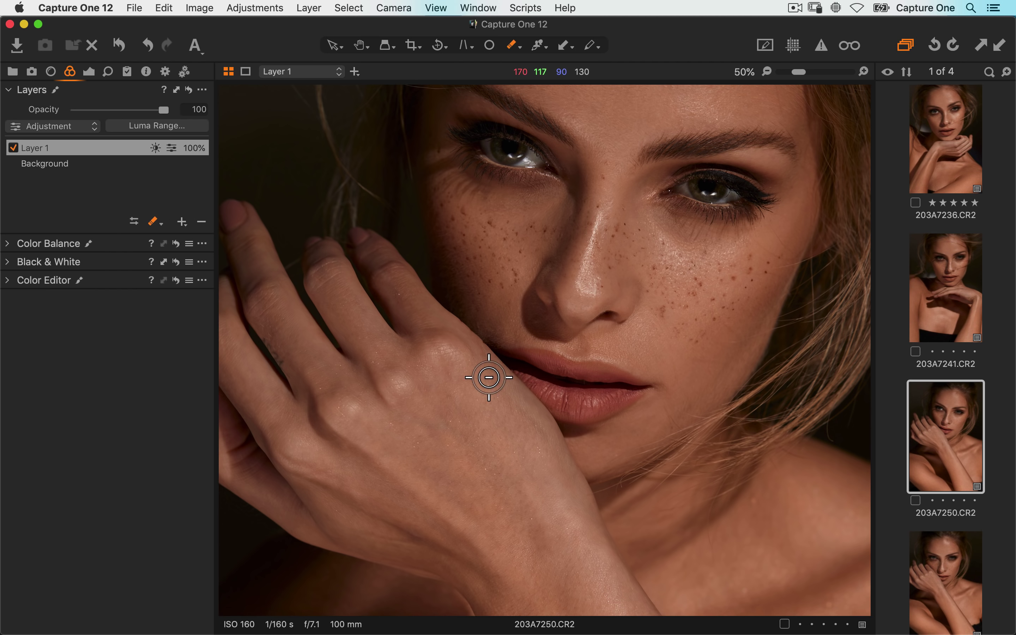
key(alt+m)
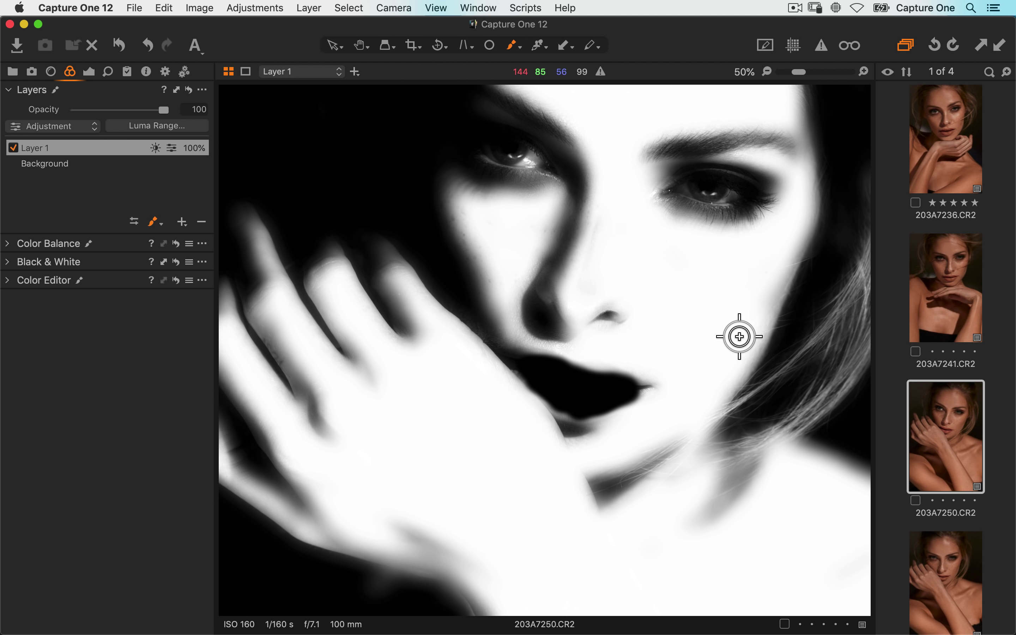
mouse_move(479, 389)
mouse_down()
mouse_move(502, 380)
mouse_move(490, 398)
mouse_move(533, 419)
mouse_move(661, 379)
mouse_up()
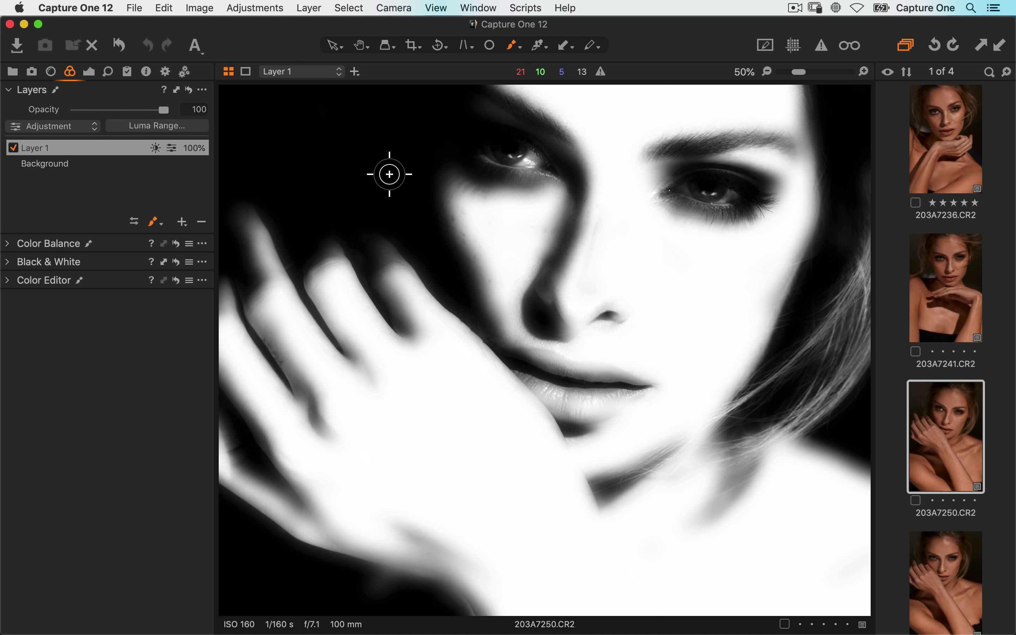
key(h)
key(super+0)
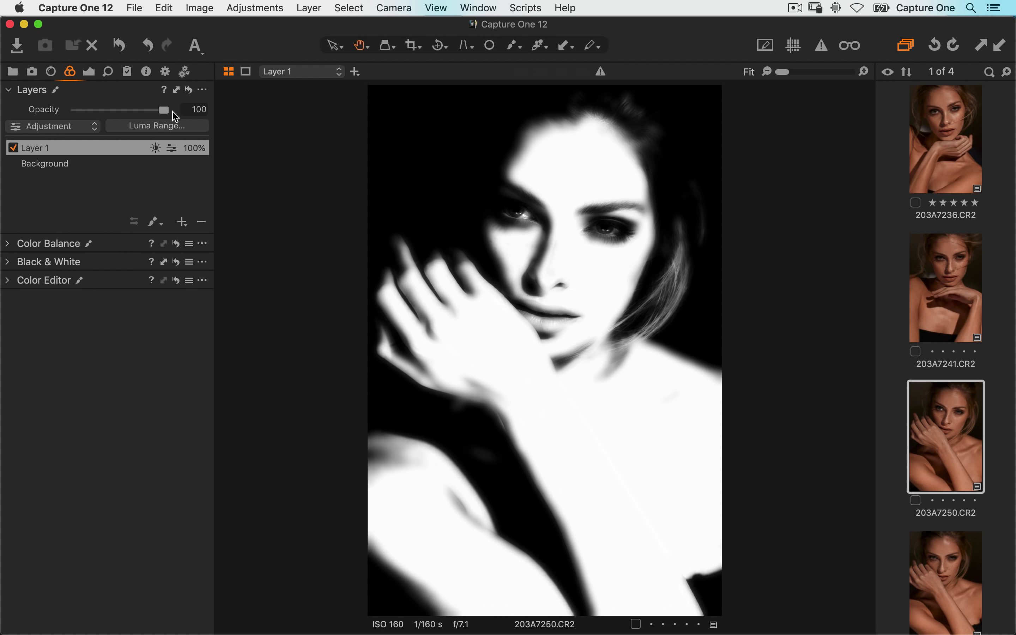
click(176, 90)
click(172, 249)
click(172, 91)
Set the Exposure of the Background layer on 203A7236.CR2 to 0.47
click(945, 132)
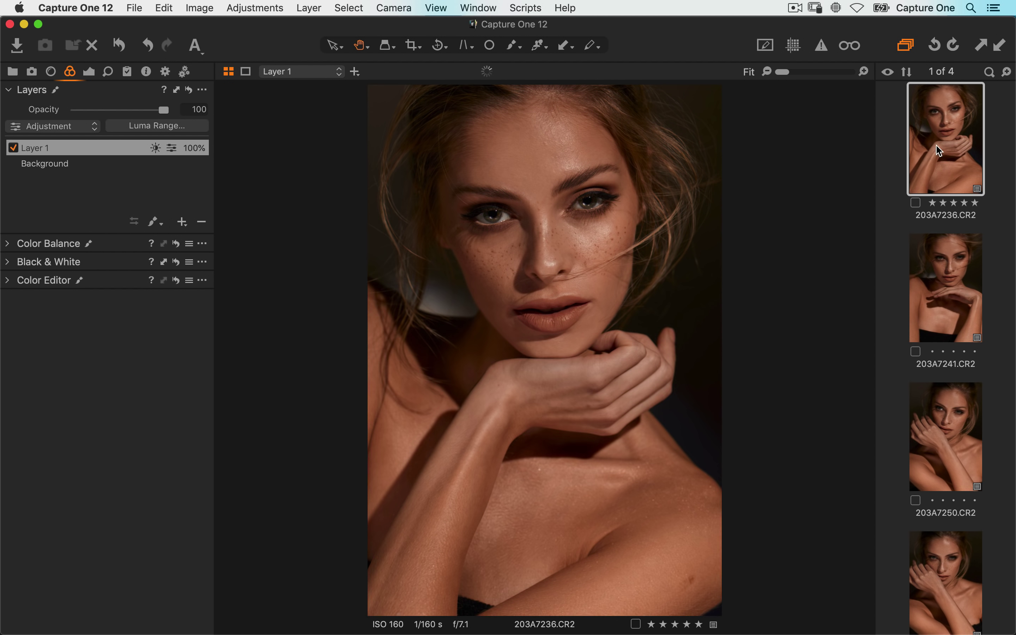
click(89, 73)
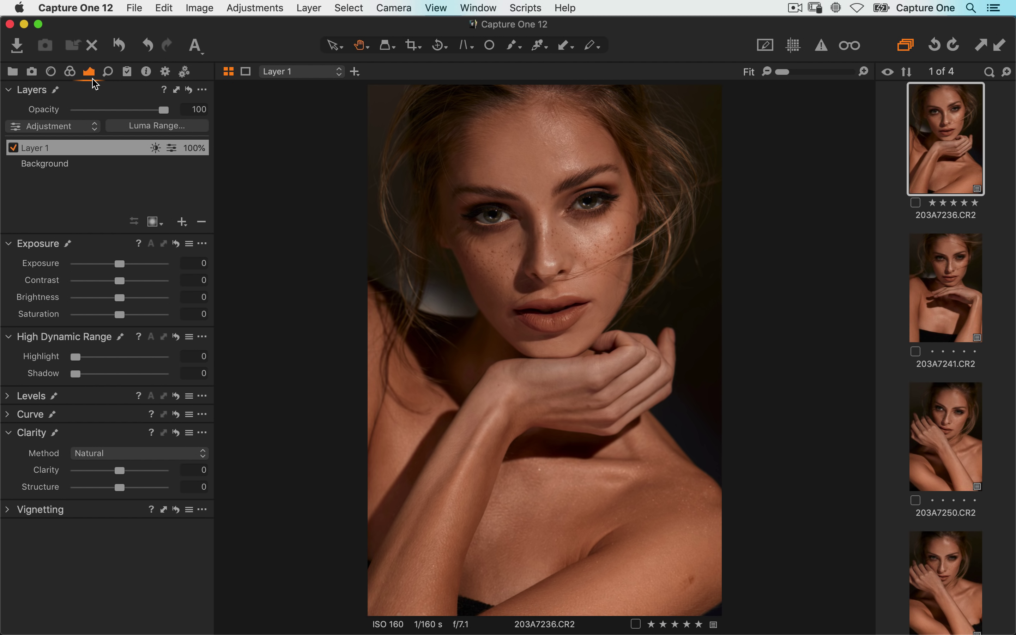
click(89, 163)
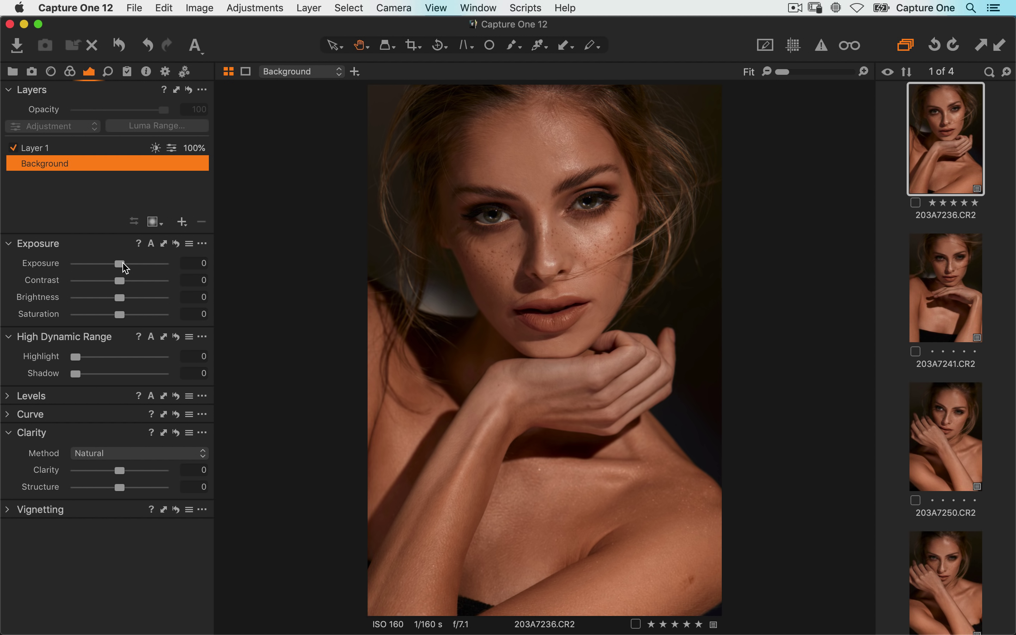
drag(120, 265, 129, 266)
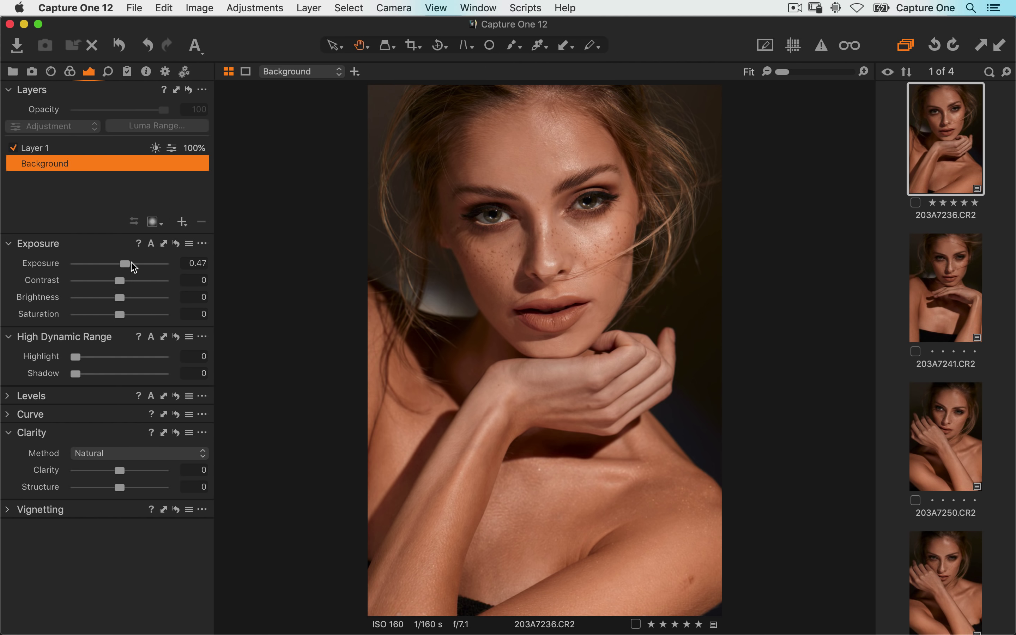
Apply the Background Exposure adjustment of 203A7236.CR2 to all four portraits and make 203A7241.CR2 the primary selection
shift+click(933, 578)
click(164, 244)
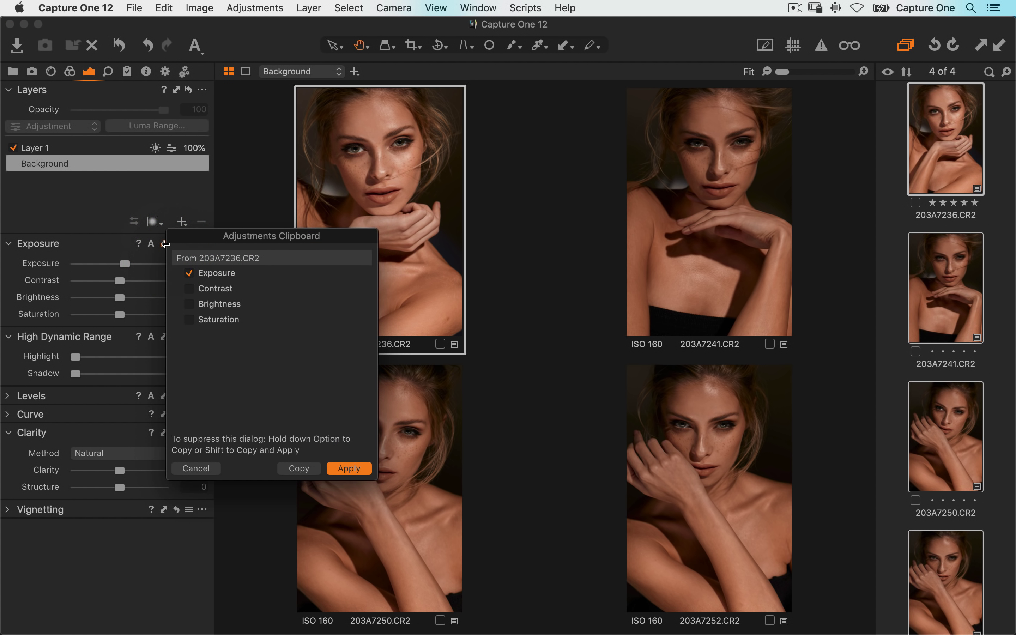
click(349, 469)
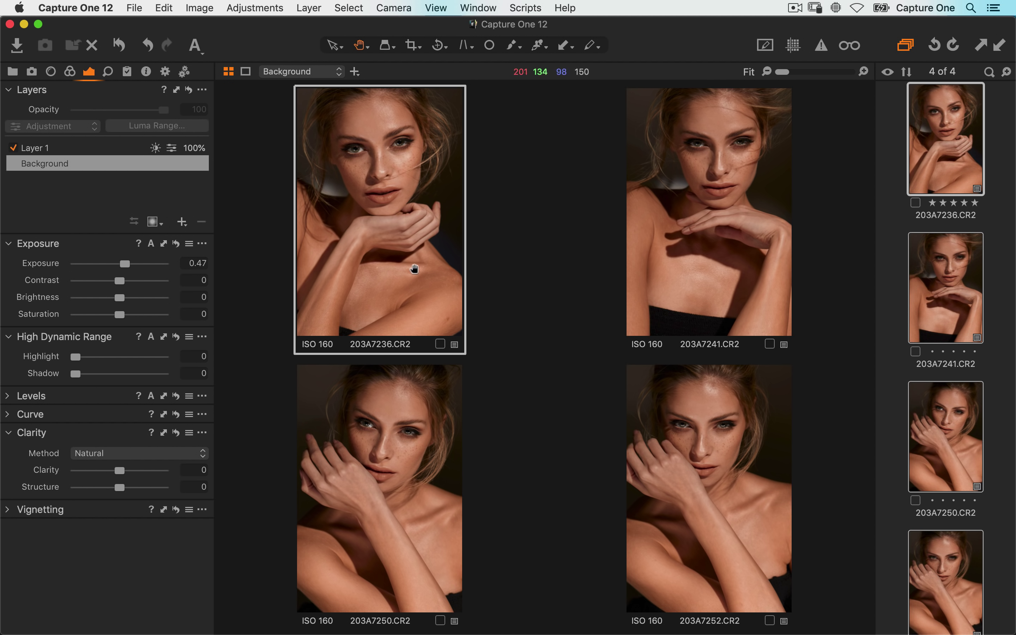
click(638, 173)
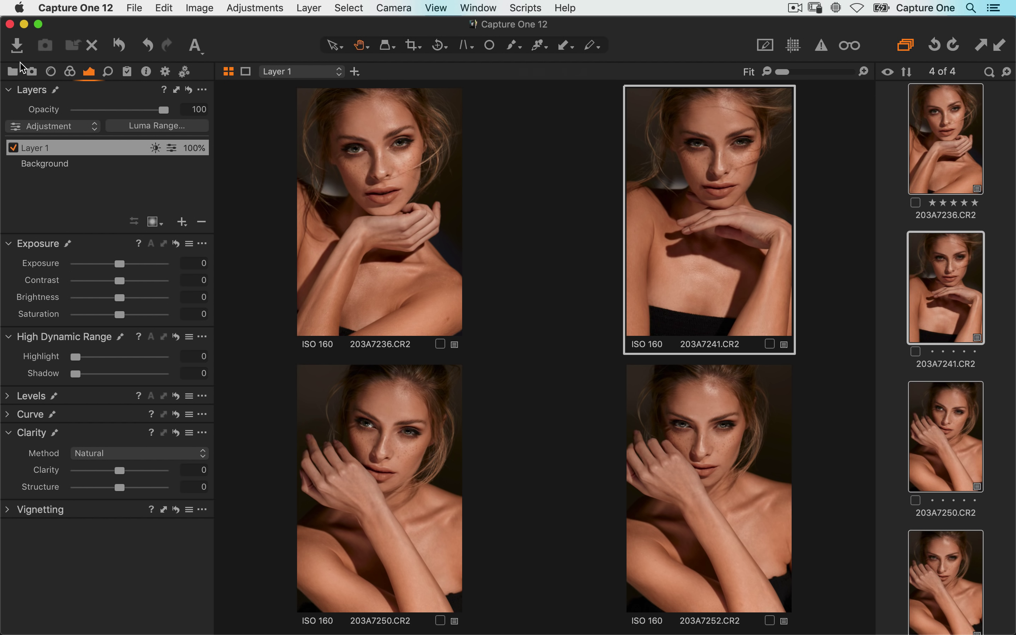
Open the Dodge (Lighten) album of the Layers Masterclass project and show the layer and exposure tools for its street photo
click(13, 72)
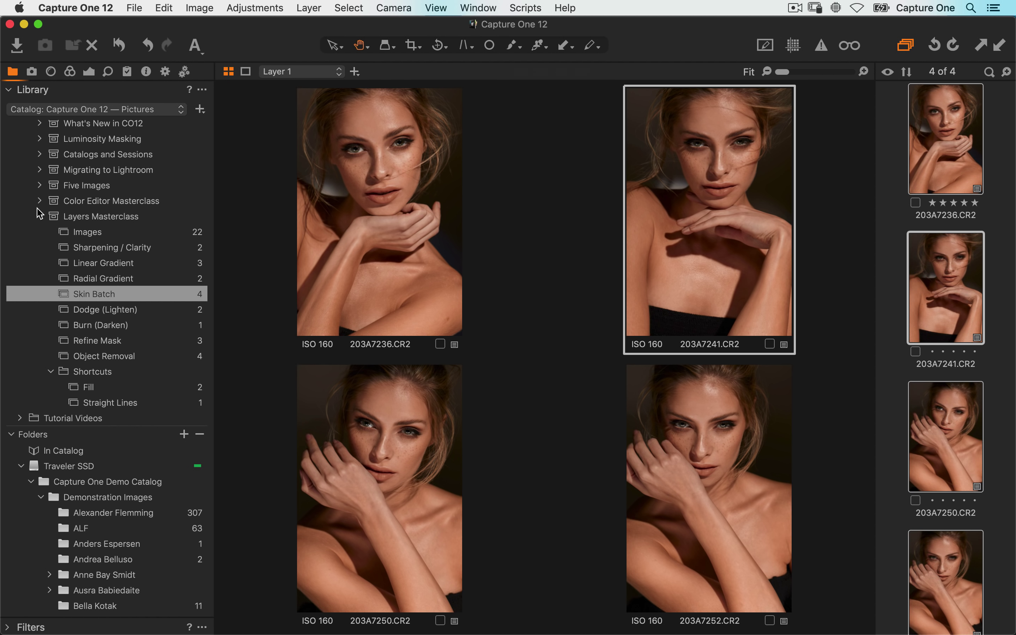
click(75, 310)
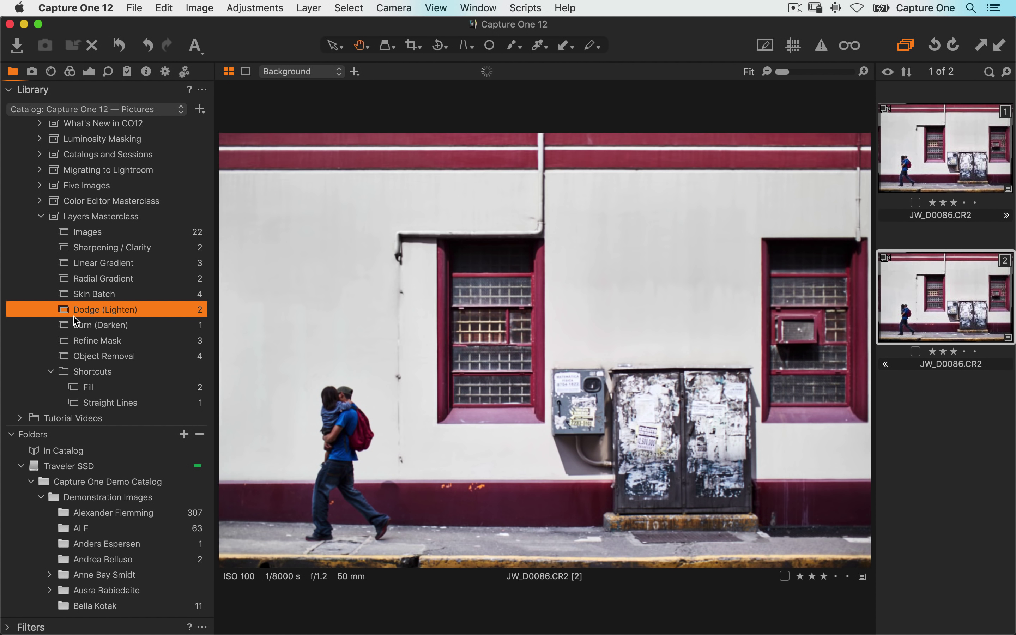
click(91, 74)
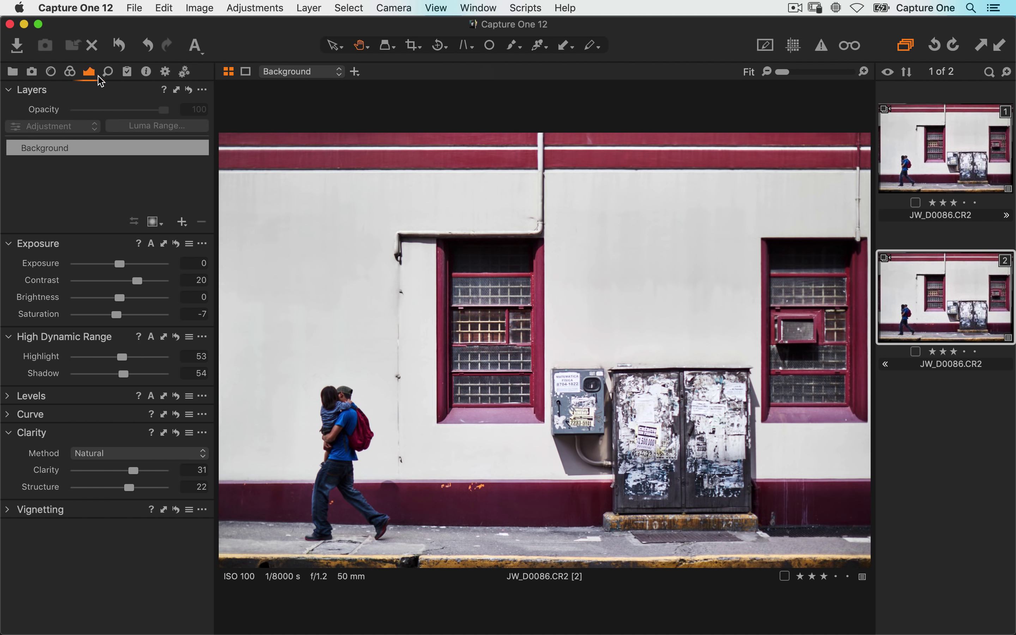
Hide the image browser and examine the man carrying the child in the street photo at 50% zoom
drag(329, 420, 351, 533)
key(b)
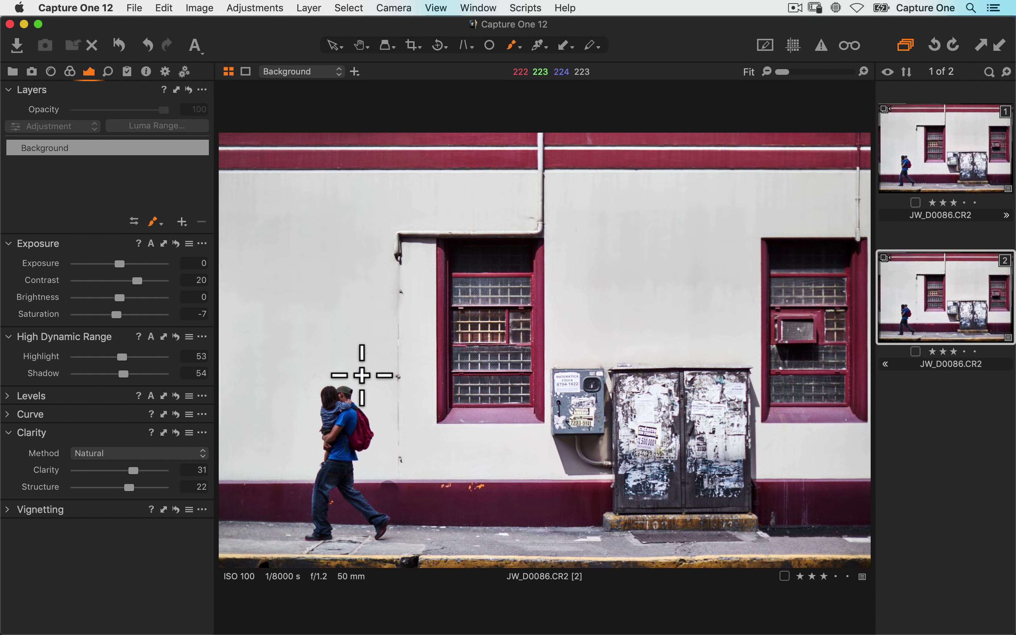
key(super+b)
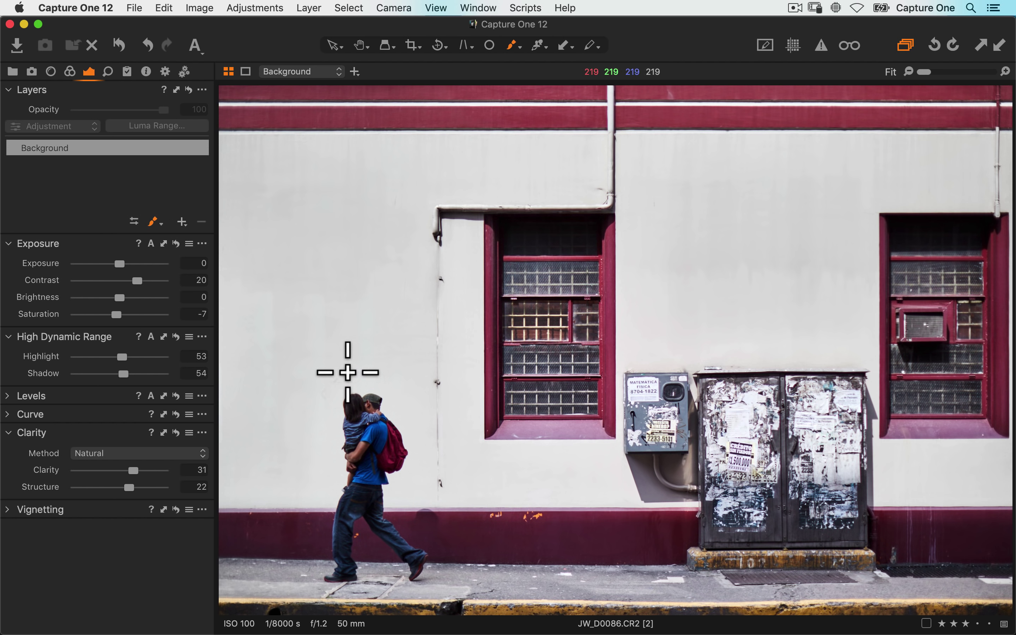
key(h)
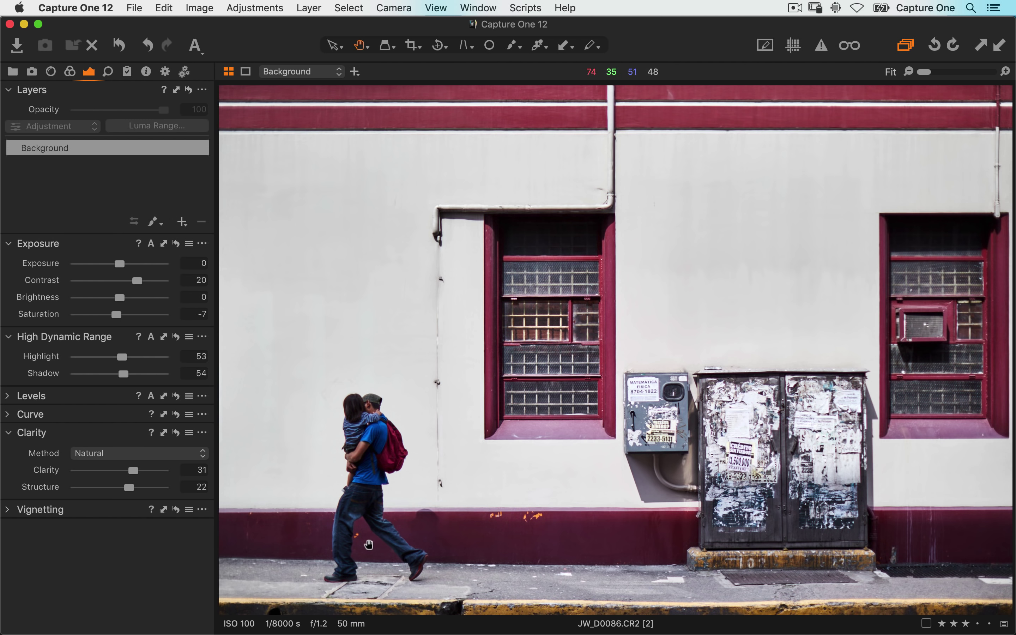
drag(342, 546, 369, 436)
key(super+plus)
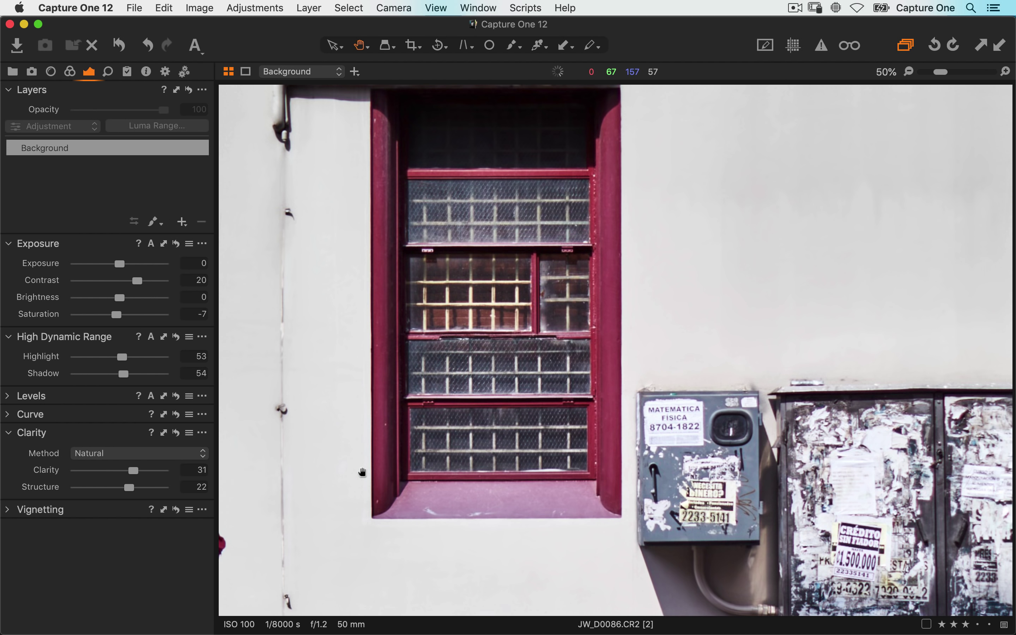
drag(361, 500, 701, 102)
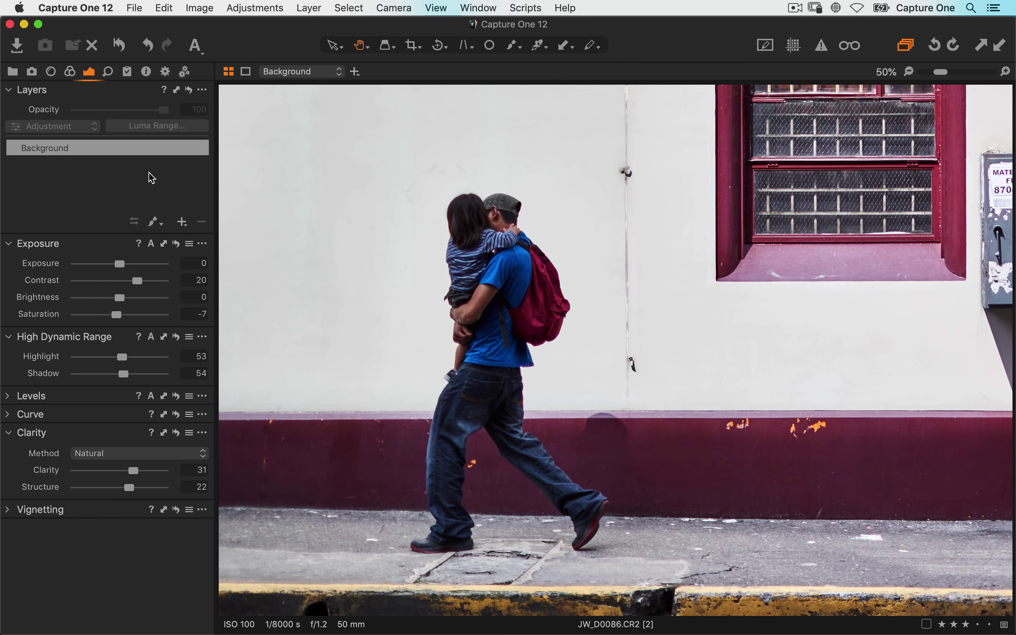
Brush a mask over the man and child so that it forms a new adjustment layer
key(b)
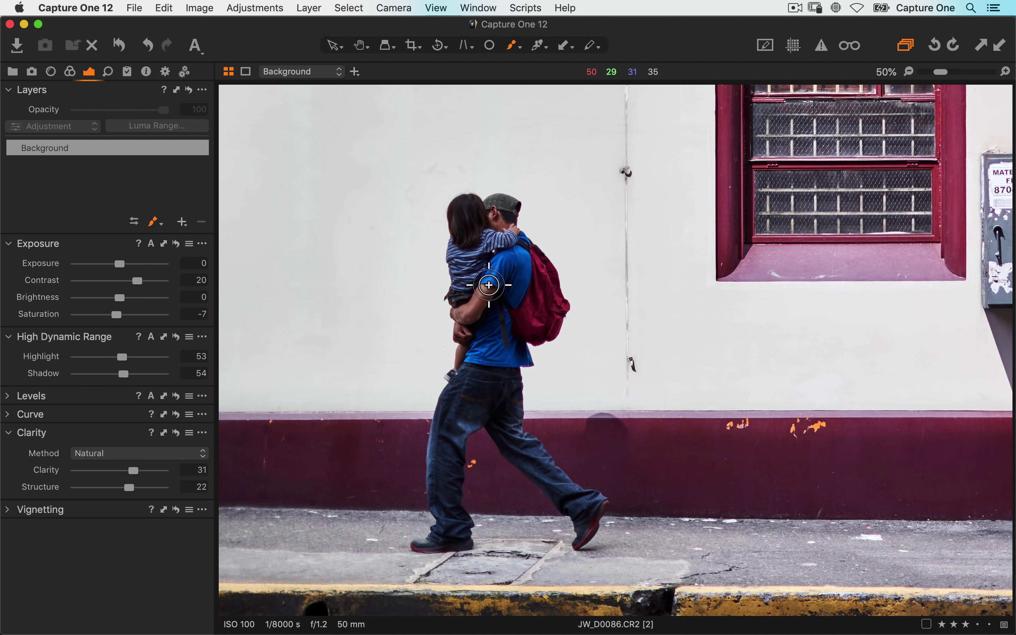
right_click(492, 283)
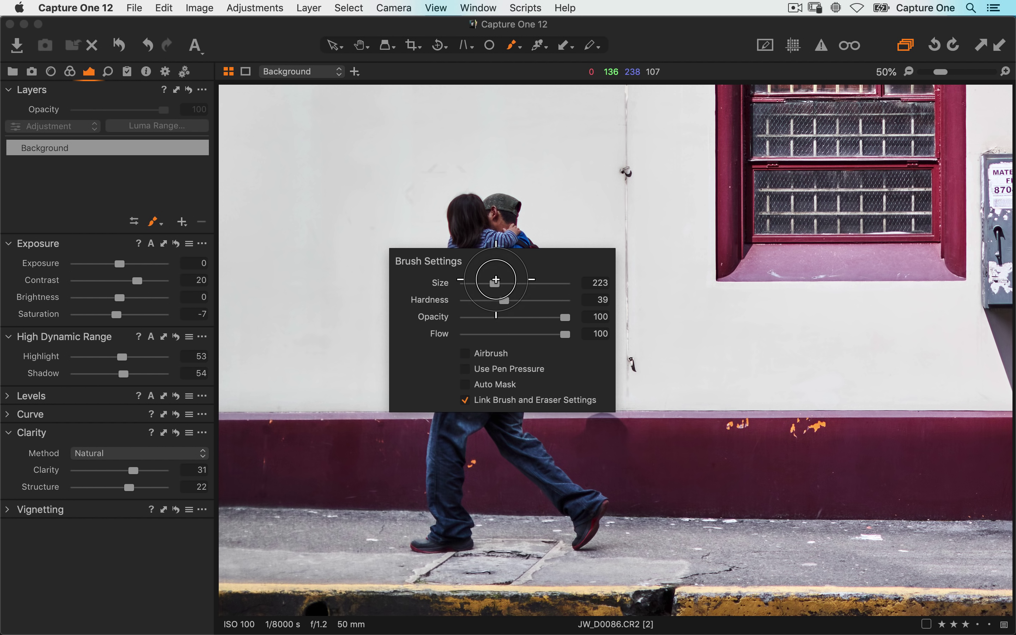
mouse_move(470, 227)
mouse_down()
mouse_move(504, 296)
mouse_move(498, 313)
mouse_move(508, 309)
mouse_move(493, 330)
mouse_move(499, 308)
mouse_move(495, 352)
mouse_move(443, 450)
mouse_move(441, 496)
mouse_move(498, 392)
mouse_move(528, 467)
mouse_move(581, 507)
mouse_move(516, 428)
mouse_move(536, 280)
mouse_move(501, 239)
mouse_move(487, 318)
mouse_move(475, 256)
mouse_move(453, 363)
mouse_up()
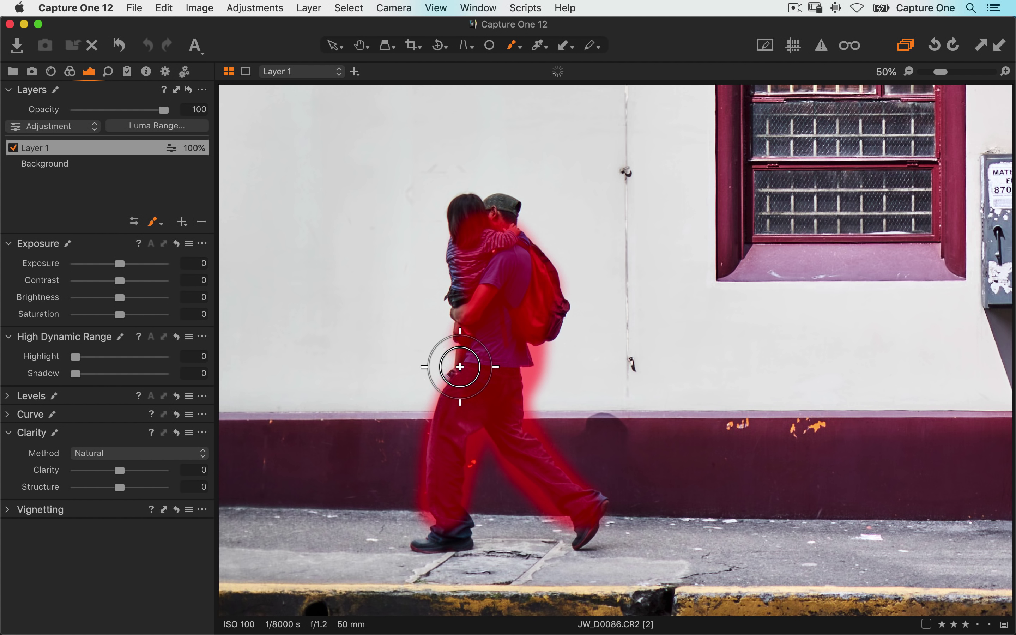
Try an Exposure of 0.8 on the brushed layer, reset it and delete the layer
drag(123, 265, 130, 266)
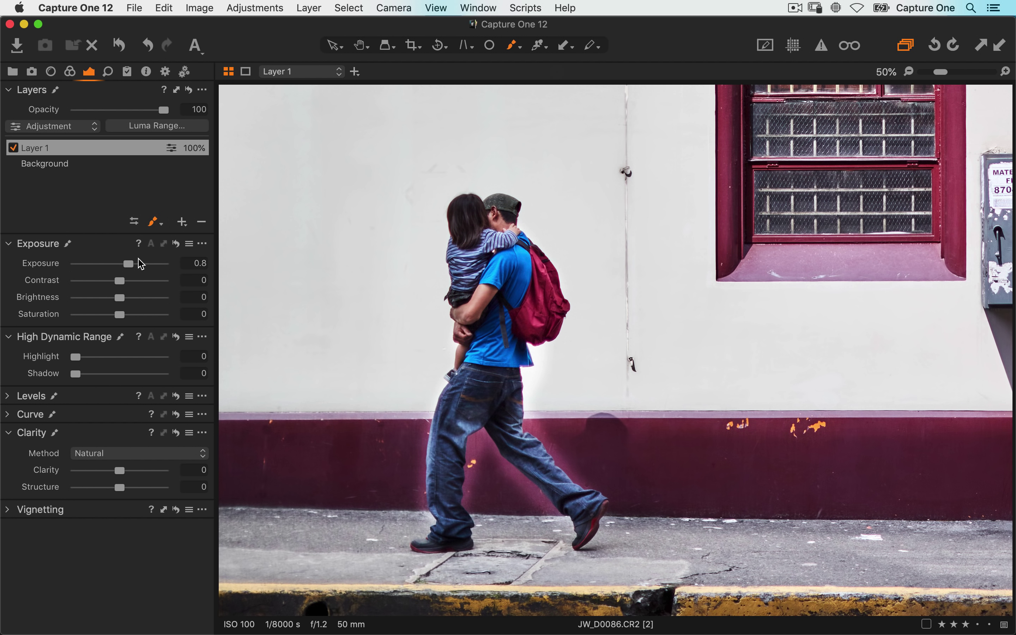
drag(142, 269, 147, 267)
double_click(146, 265)
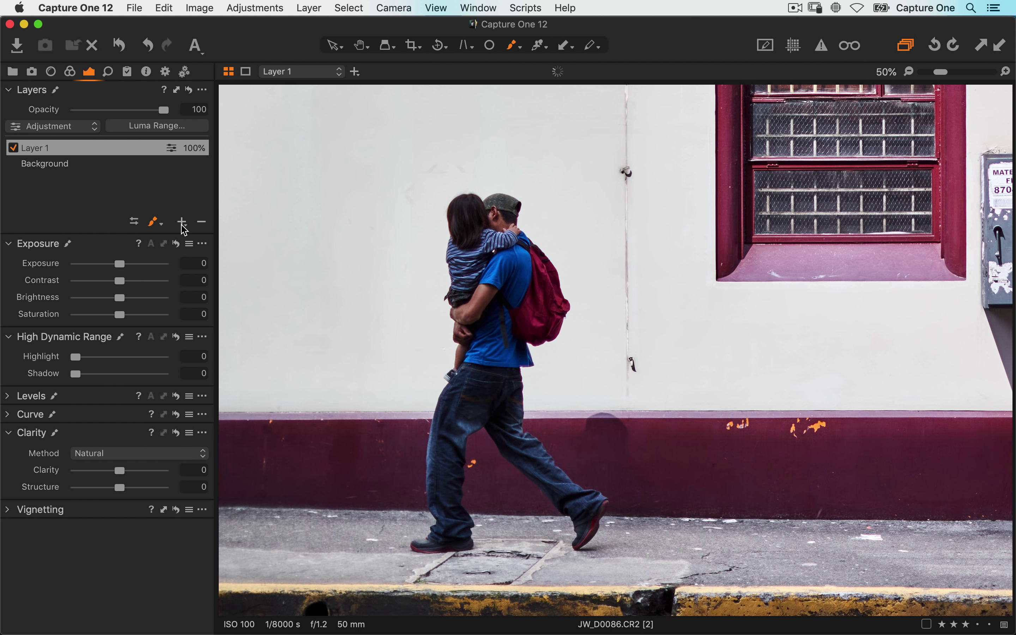
click(200, 223)
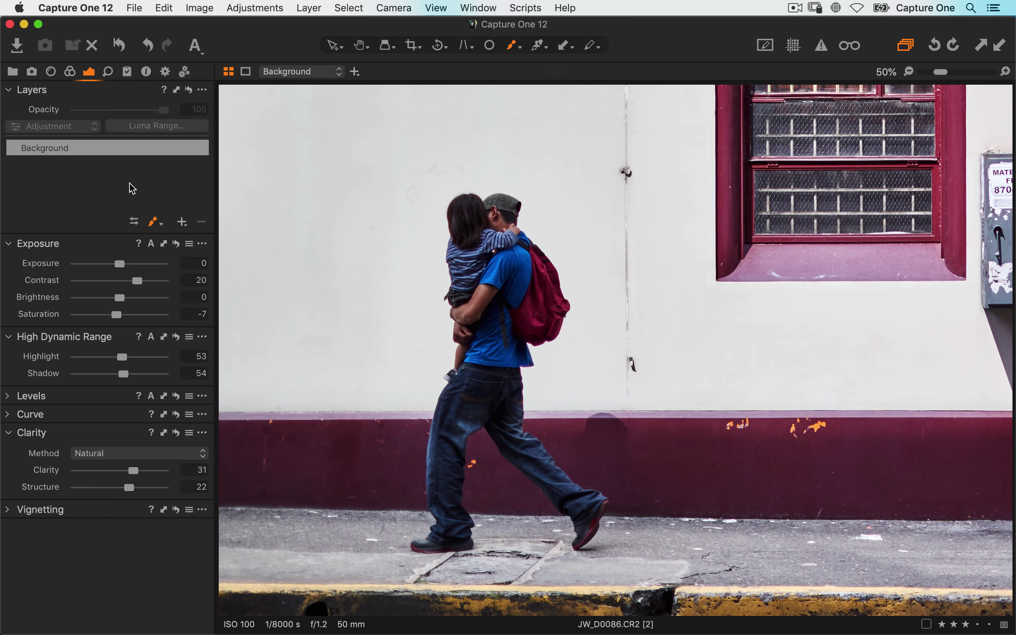
Add a new filled adjustment layer above the Background and switch to the Pan tool
click(182, 223)
click(194, 241)
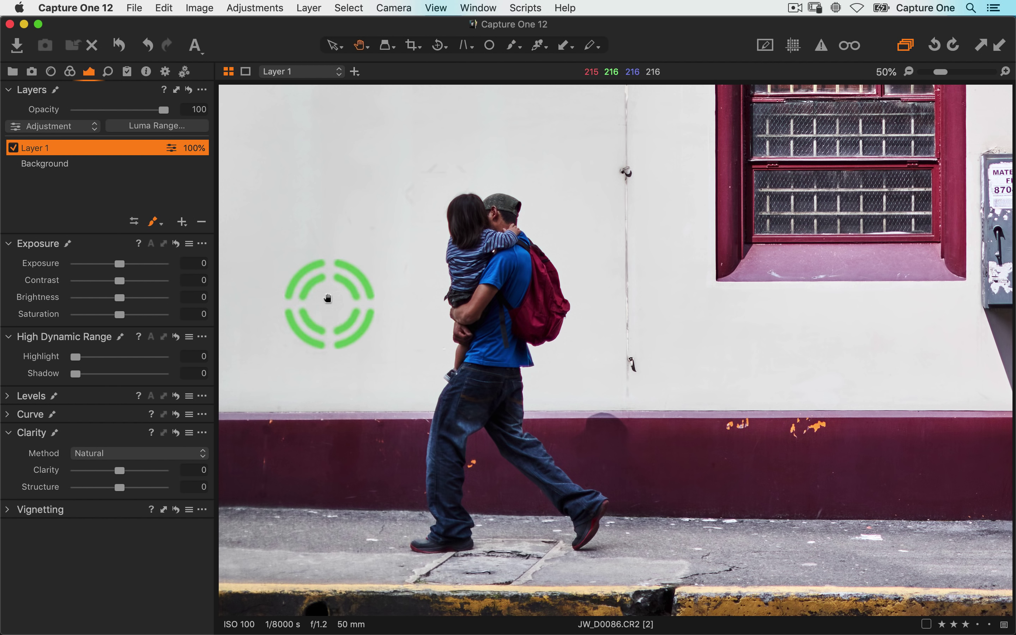
key(h)
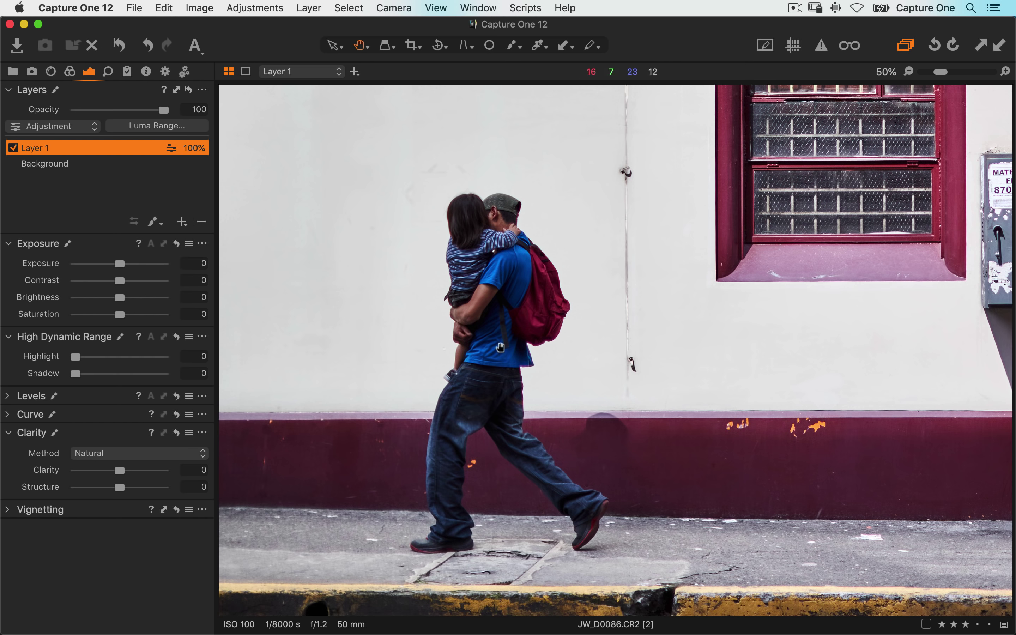
drag(456, 452, 542, 464)
Brighten Layer 1 with the Luma curve, lifting a shadow point to about input 19, output 46 and adding a restraining point in the highlights
click(8, 417)
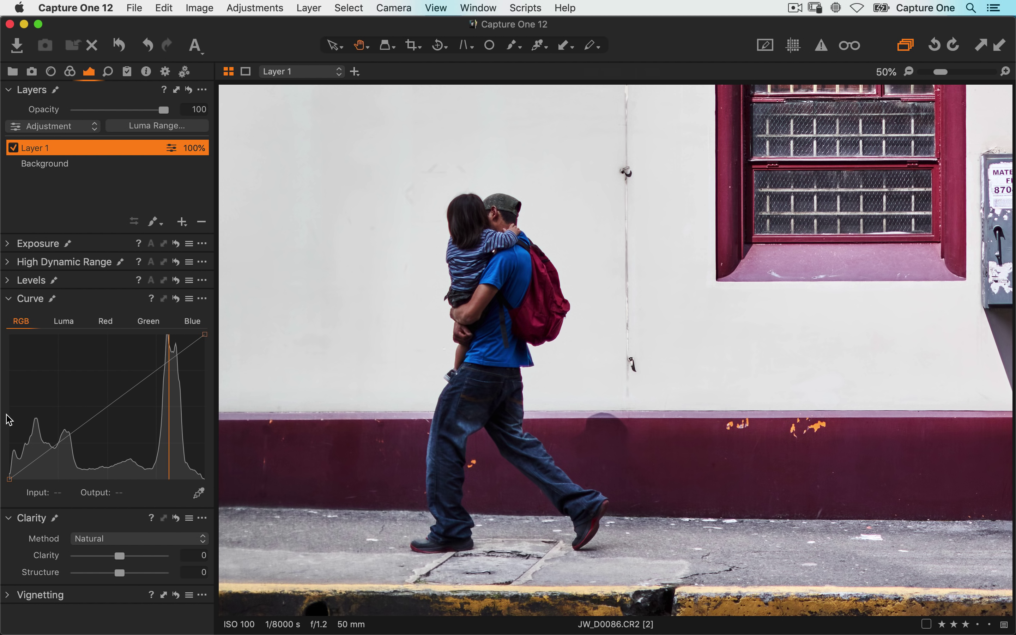
click(69, 324)
mouse_move(75, 335)
mouse_down()
mouse_move(70, 325)
mouse_move(384, 343)
mouse_move(493, 339)
mouse_up()
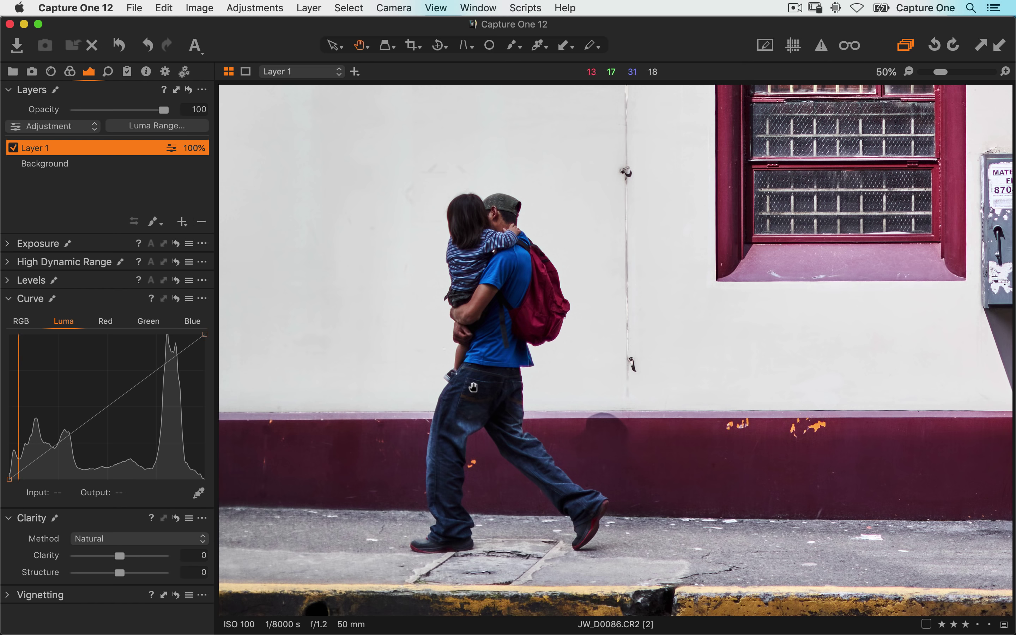
mouse_move(38, 420)
mouse_down()
mouse_move(471, 340)
mouse_move(513, 284)
mouse_move(517, 257)
mouse_move(520, 269)
mouse_up()
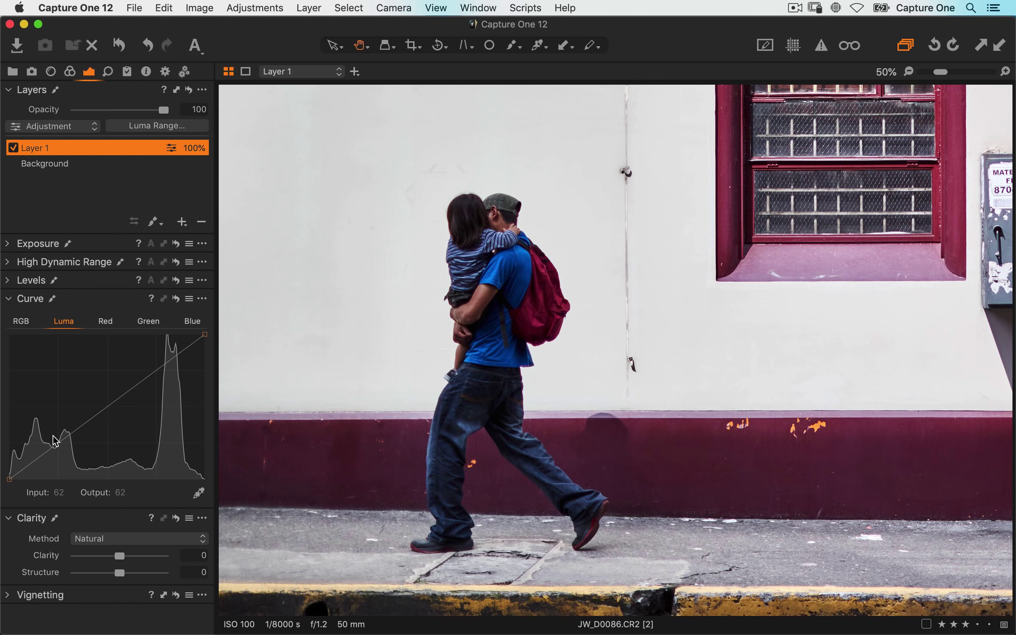
click(30, 463)
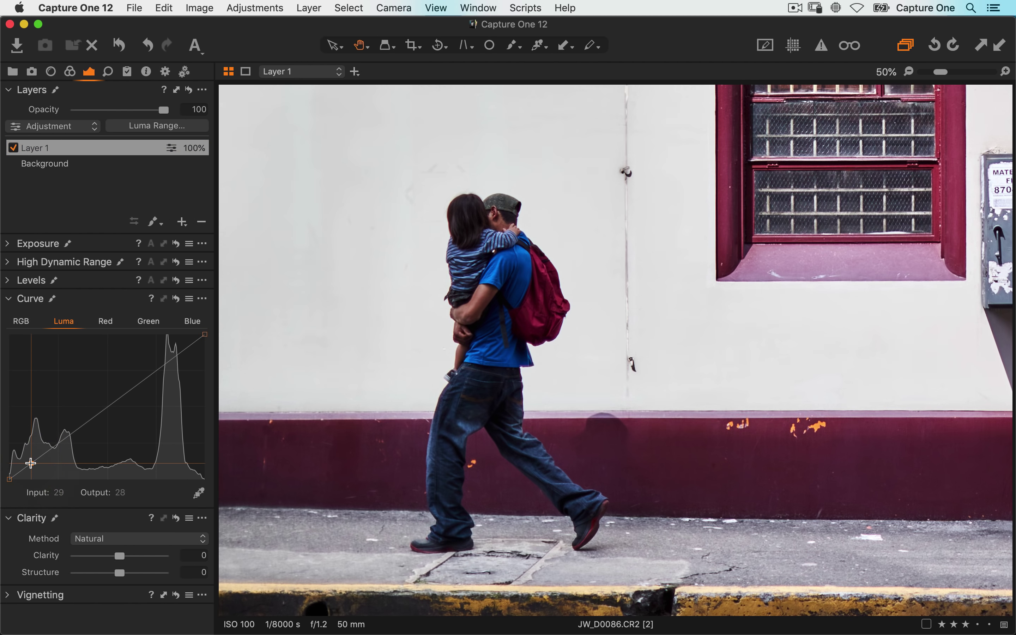
drag(30, 463, 24, 453)
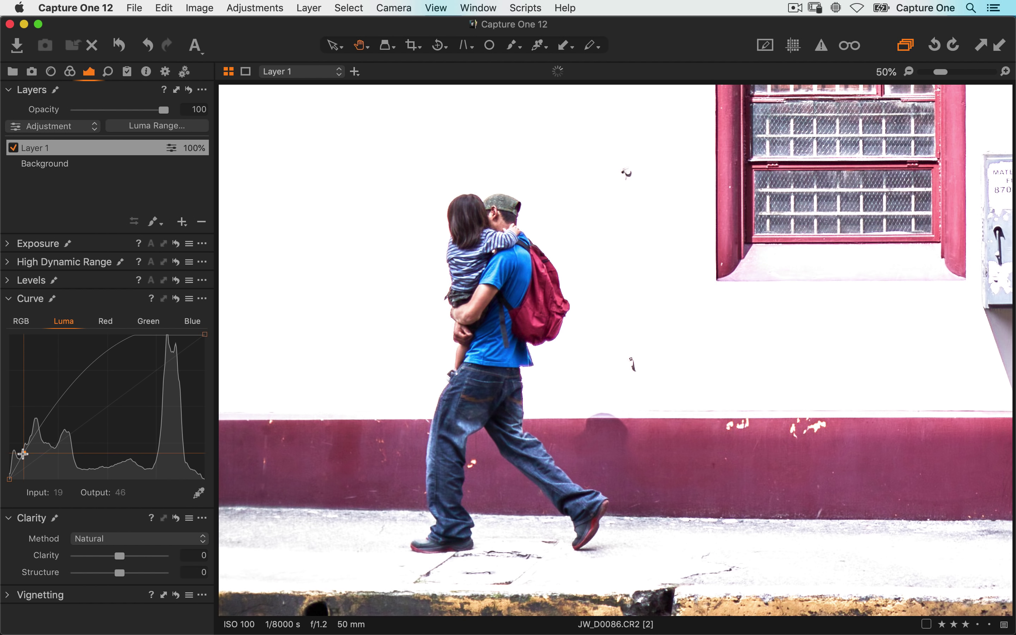
drag(125, 351, 139, 354)
drag(21, 453, 24, 453)
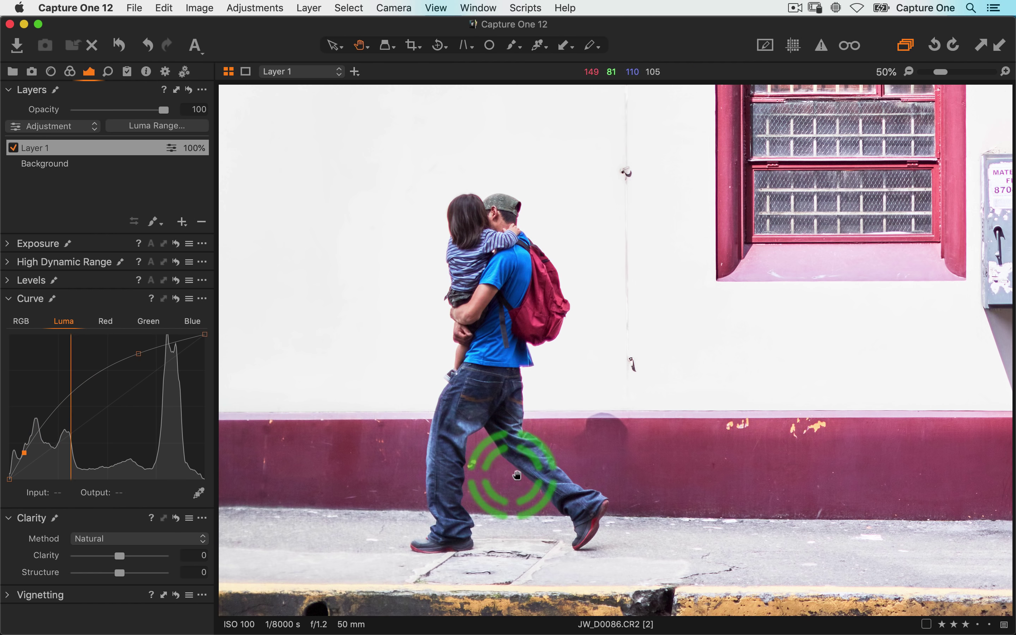
Compare the street photo with Layer 1 switched off and on
click(66, 324)
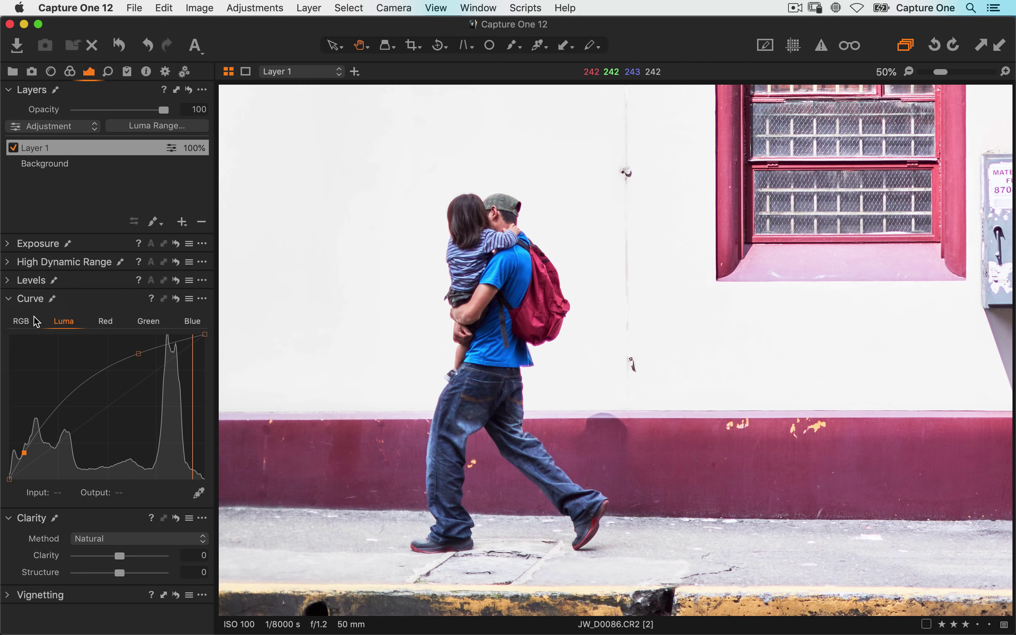
click(14, 149)
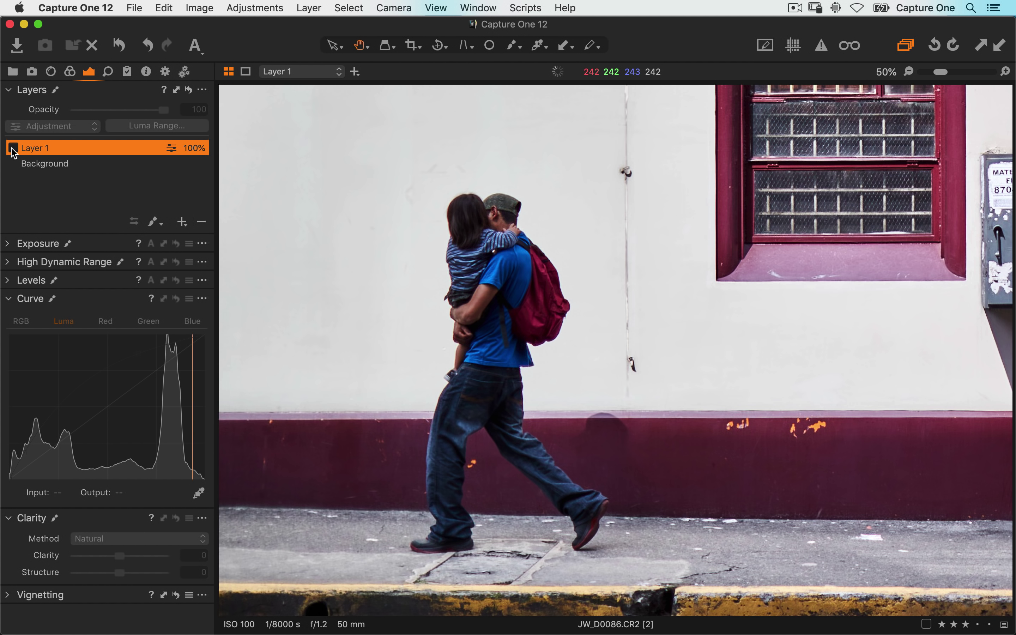
click(13, 148)
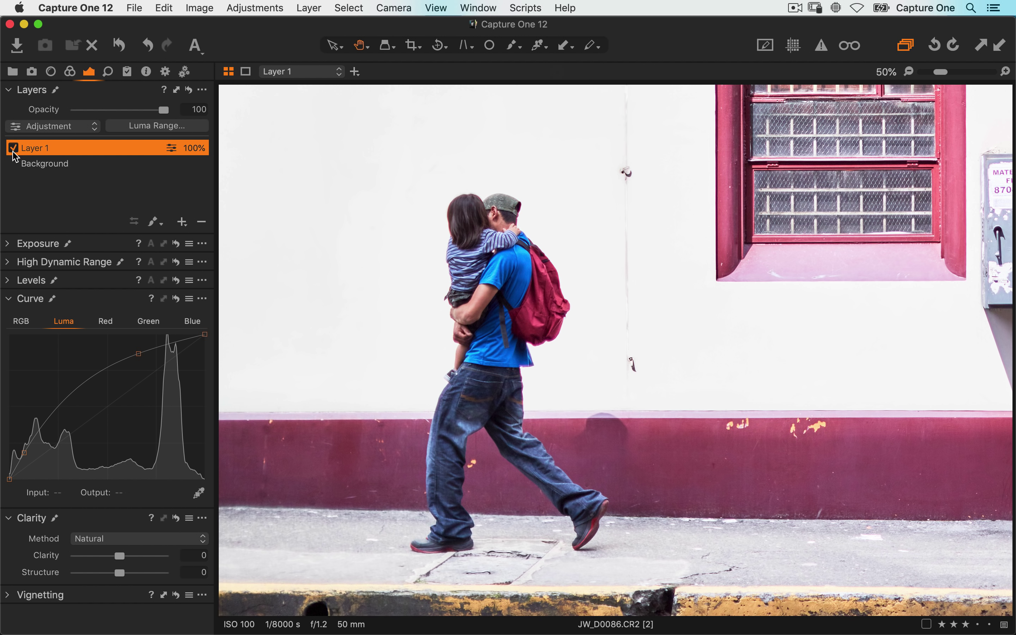
Show the exposure, dynamic range and levels tools and set Layer 1's Contrast to 4 and Clarity to 11
click(8, 298)
click(7, 281)
click(7, 261)
click(7, 243)
drag(119, 585, 124, 584)
right_click(42, 148)
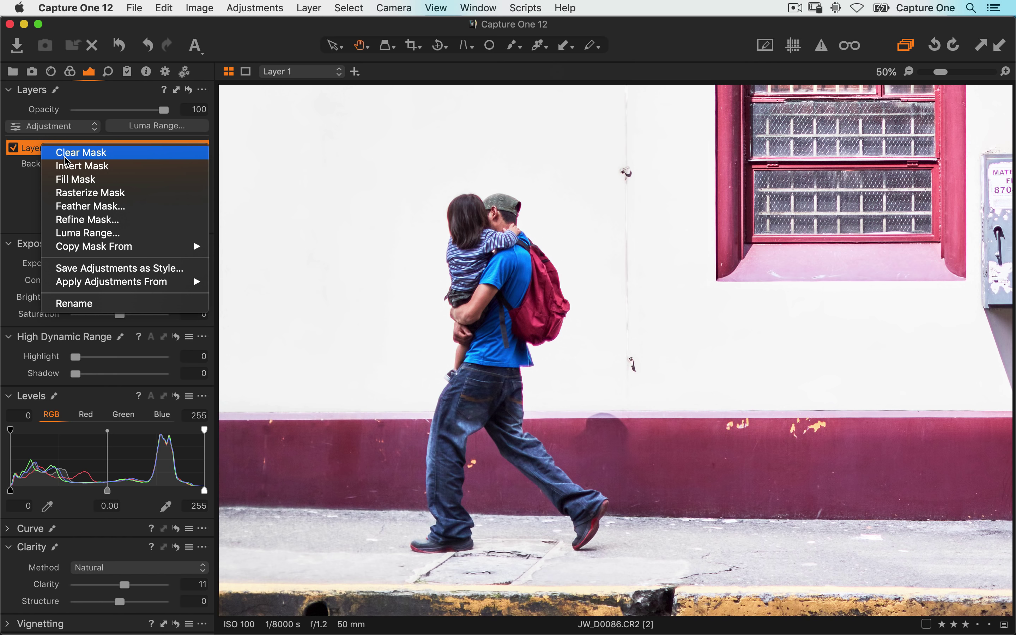
click(19, 198)
click(205, 227)
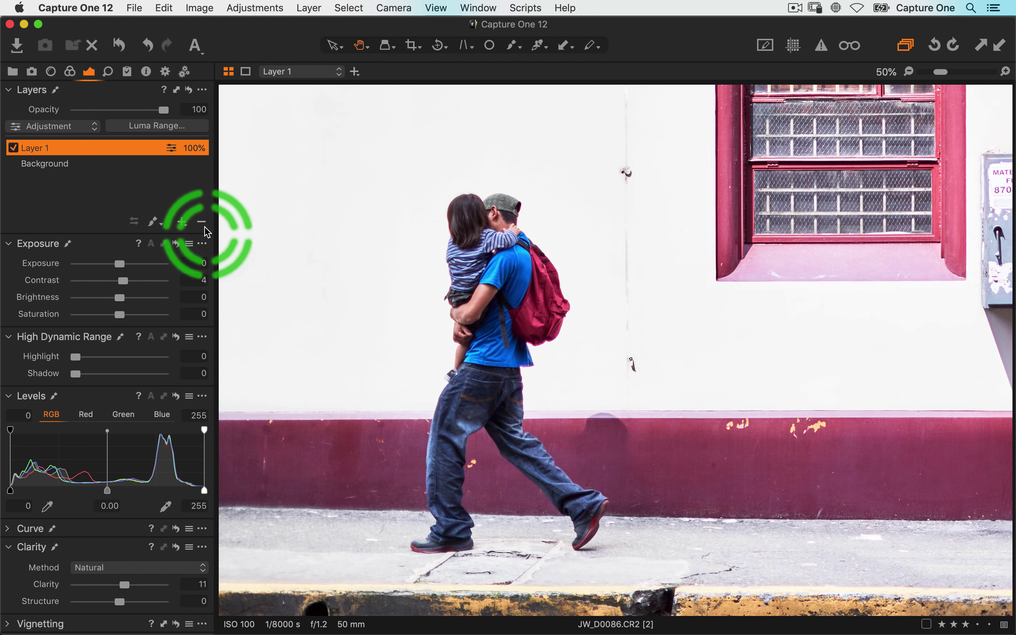
click(133, 190)
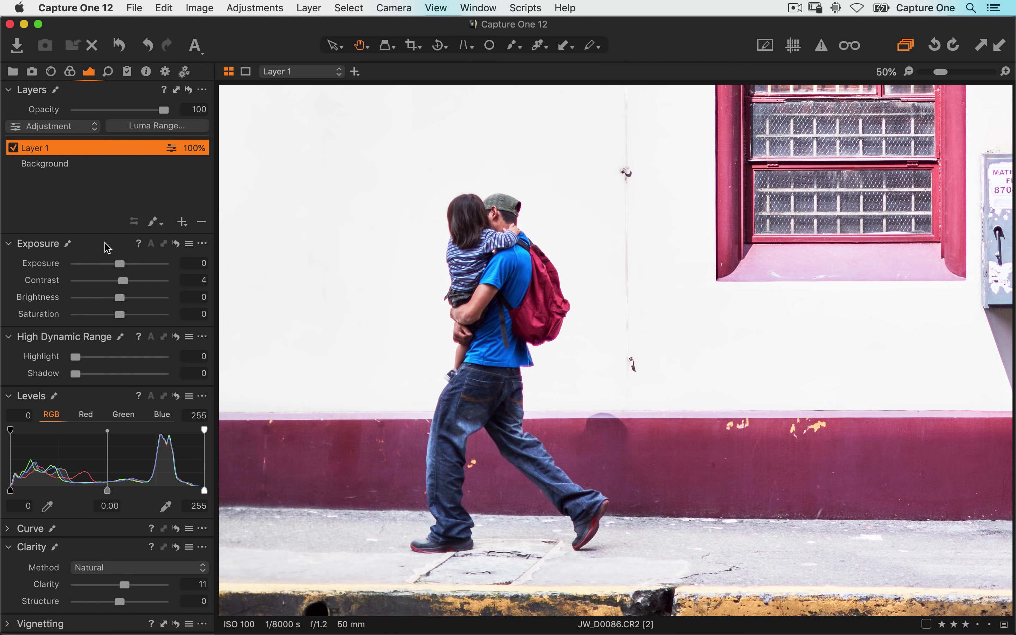
Collapse the High Dynamic Range, Levels and Clarity tools and expand the Curve tool
click(9, 396)
click(10, 337)
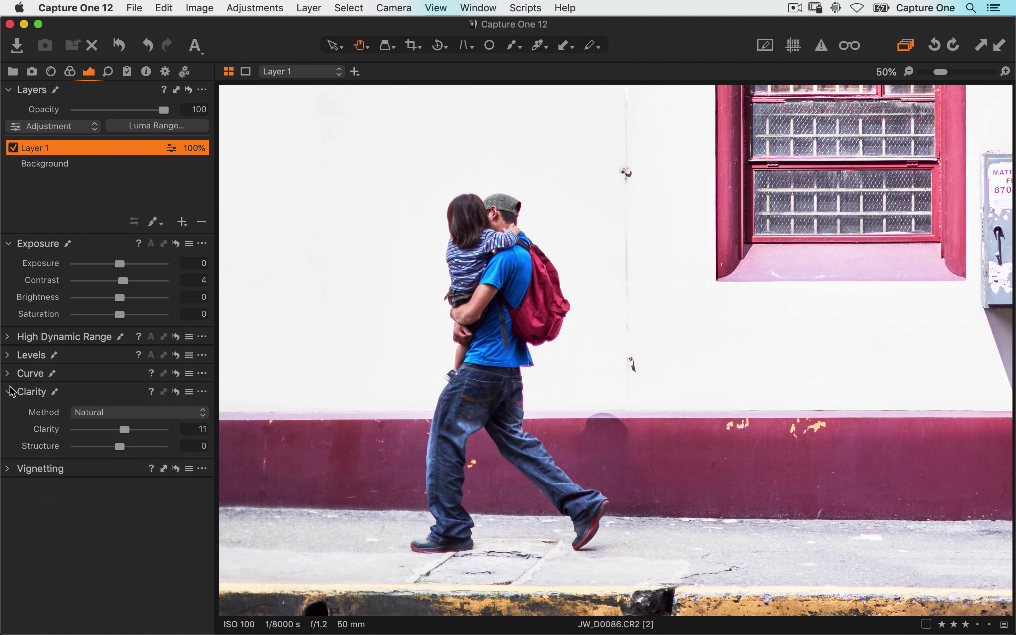
click(10, 392)
click(10, 374)
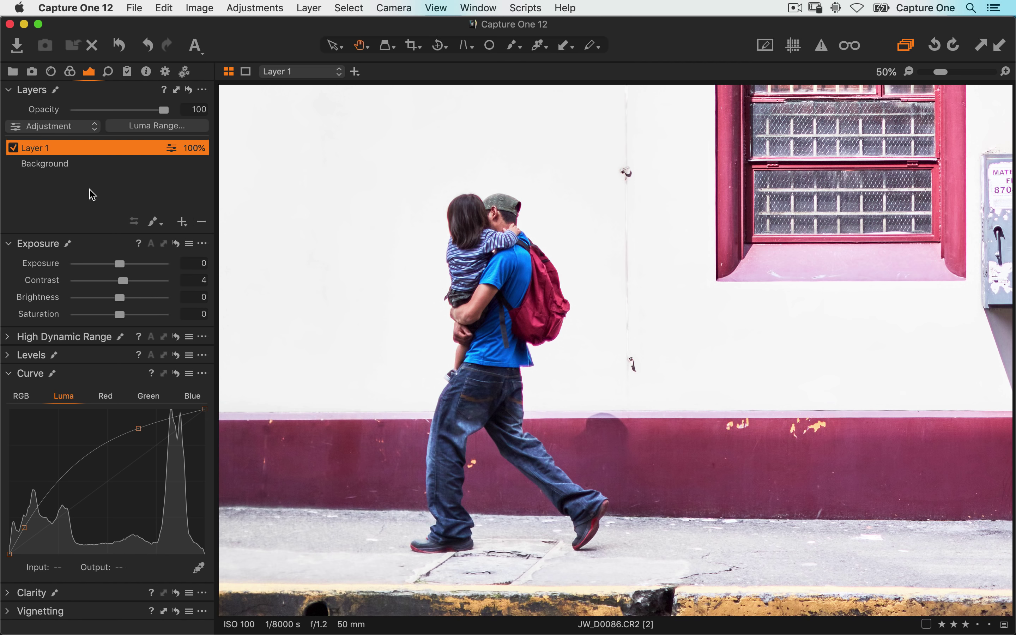
Fill the mask of Layer 1 to show its full coverage and clear that mask
right_click(69, 147)
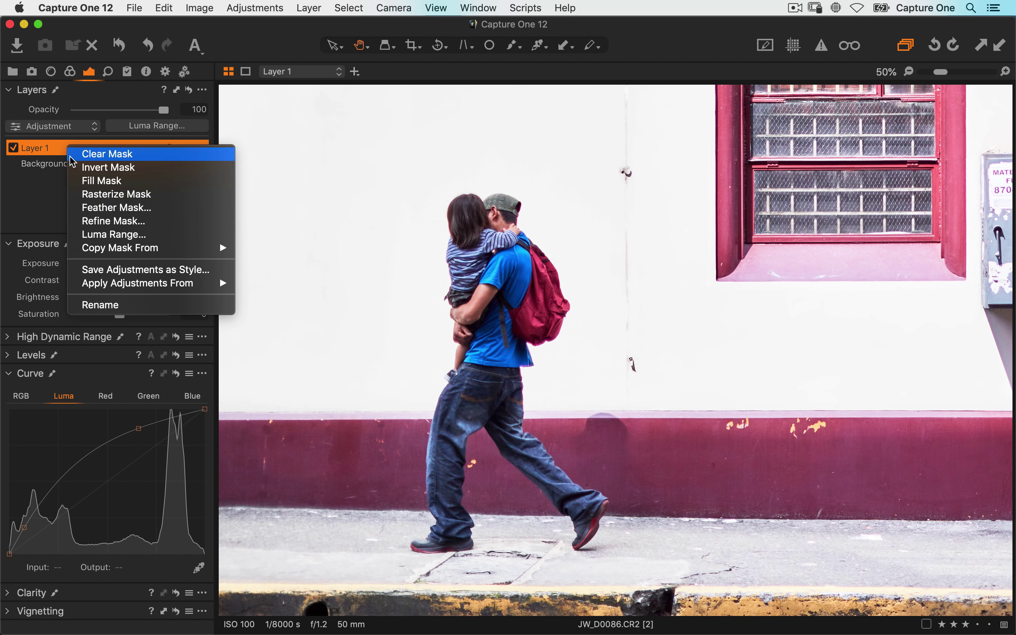
click(101, 180)
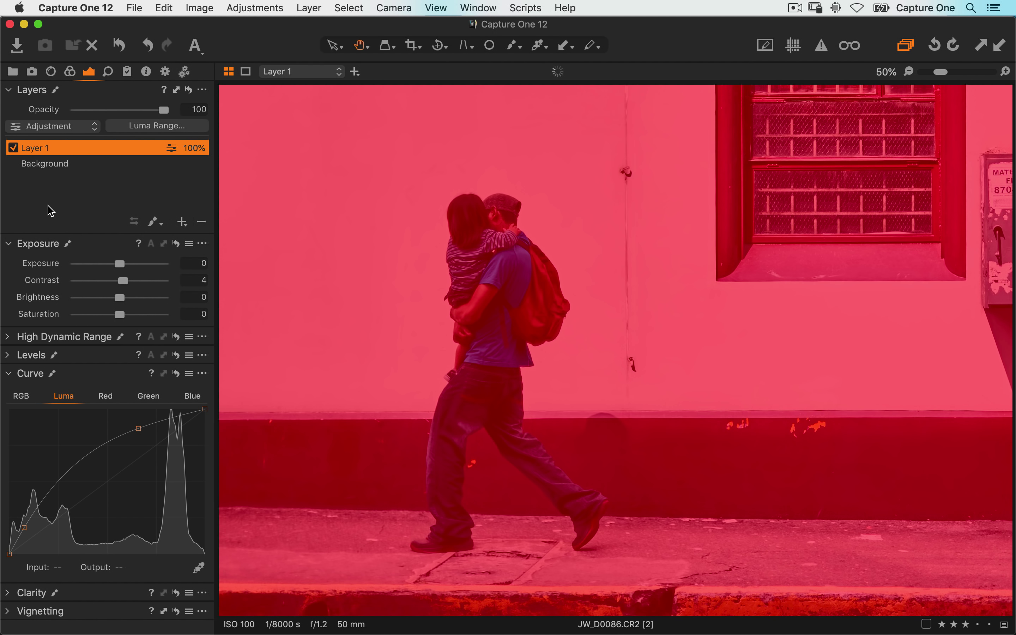
right_click(57, 145)
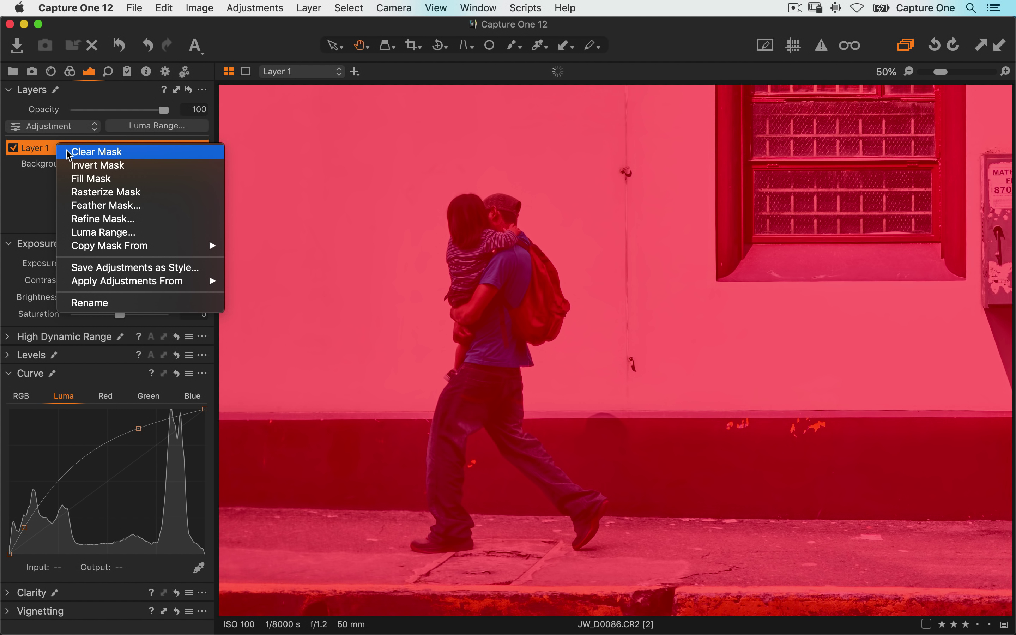
click(68, 152)
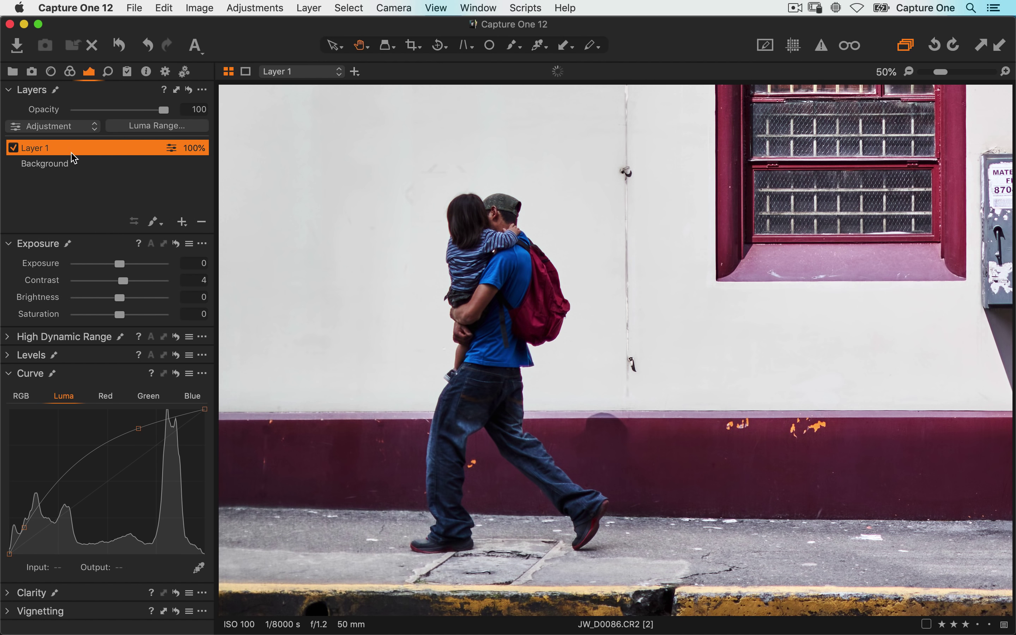
Brush Layer 1's brightening over the man's shirt, arm and jeans, and clear the mask again
mouse_move(150, 427)
mouse_down()
mouse_move(79, 465)
mouse_move(34, 522)
mouse_move(141, 417)
mouse_up()
click(154, 221)
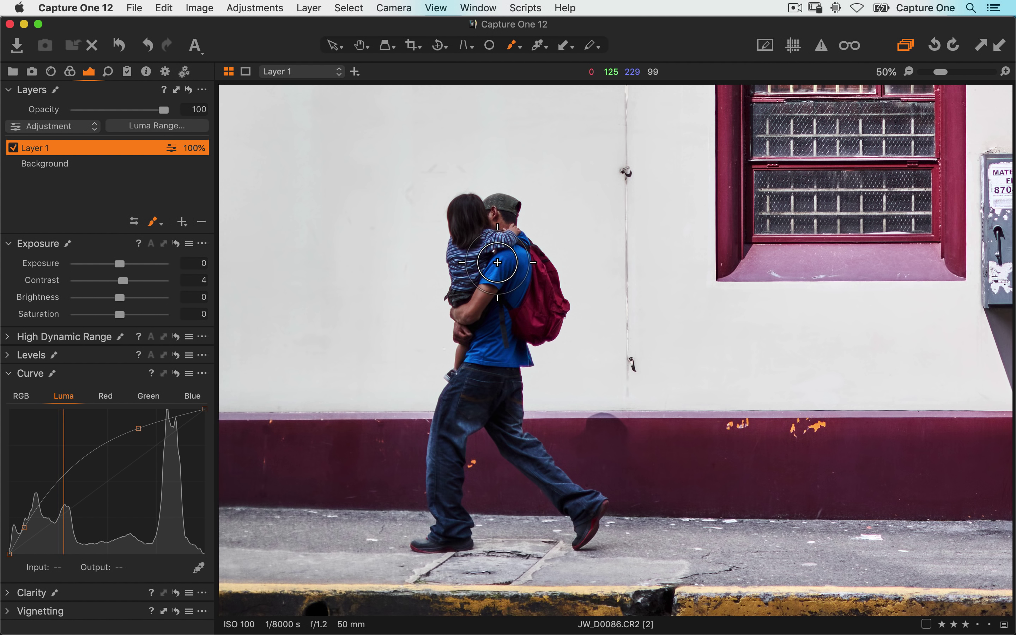
mouse_move(500, 254)
mouse_down()
mouse_move(487, 285)
mouse_move(499, 278)
mouse_move(480, 306)
mouse_up()
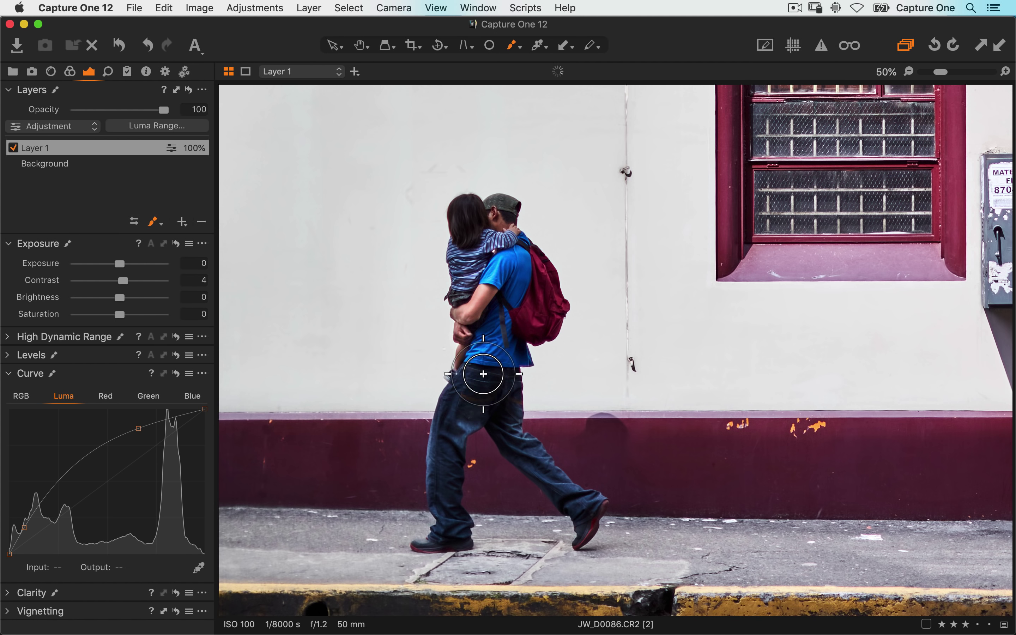
click(458, 428)
mouse_move(458, 428)
mouse_down()
mouse_move(446, 505)
mouse_move(451, 454)
mouse_move(490, 379)
mouse_move(541, 458)
mouse_up()
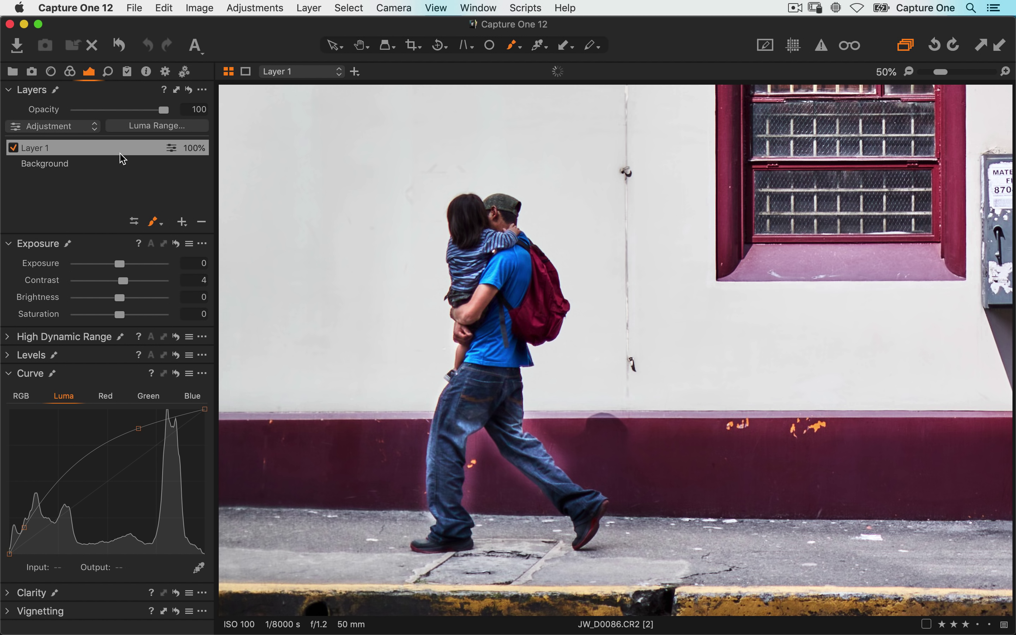
right_click(106, 150)
click(118, 159)
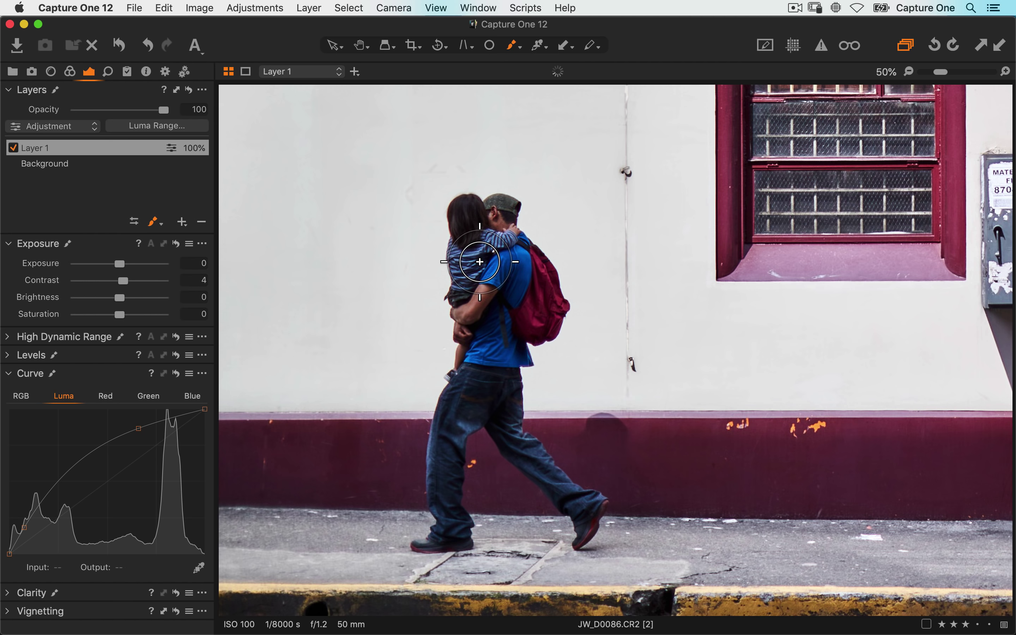
Set the mask brush's Flow to 5
right_click(488, 274)
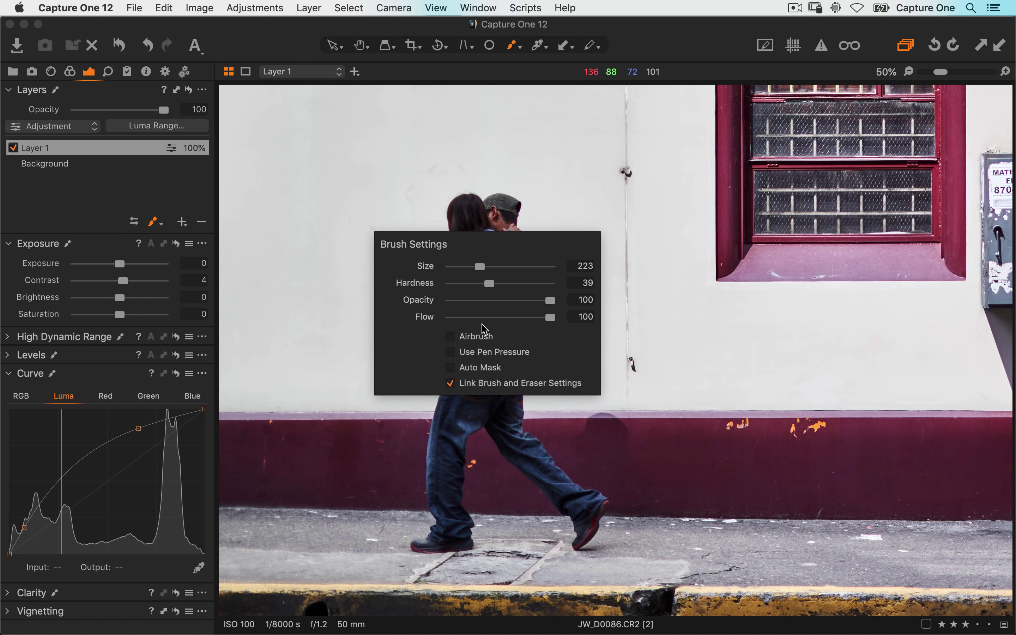
mouse_move(464, 318)
mouse_down()
mouse_move(449, 317)
mouse_move(565, 318)
mouse_up()
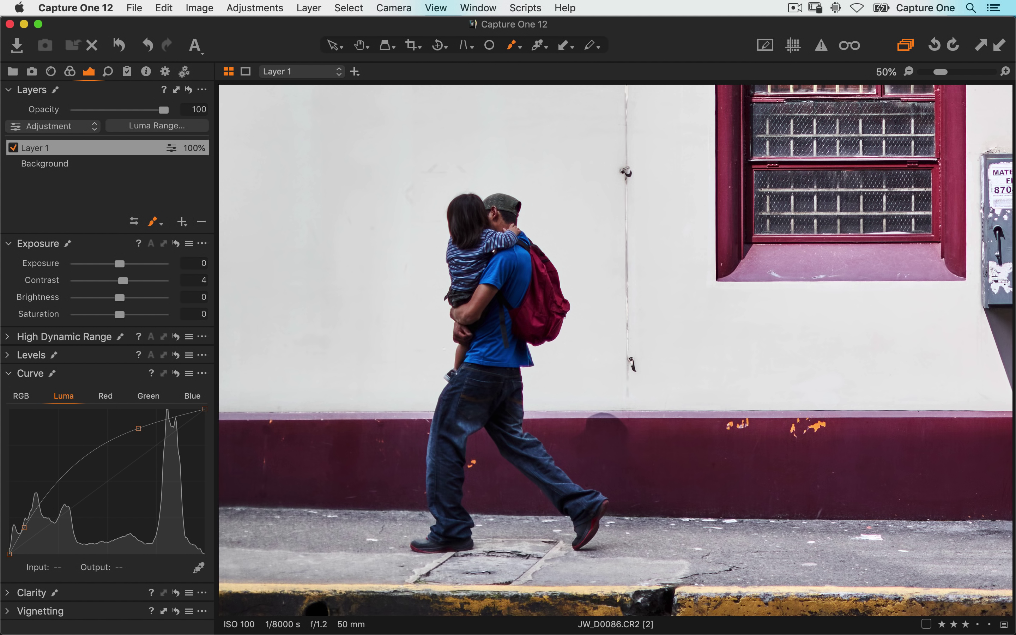
right_click(343, 271)
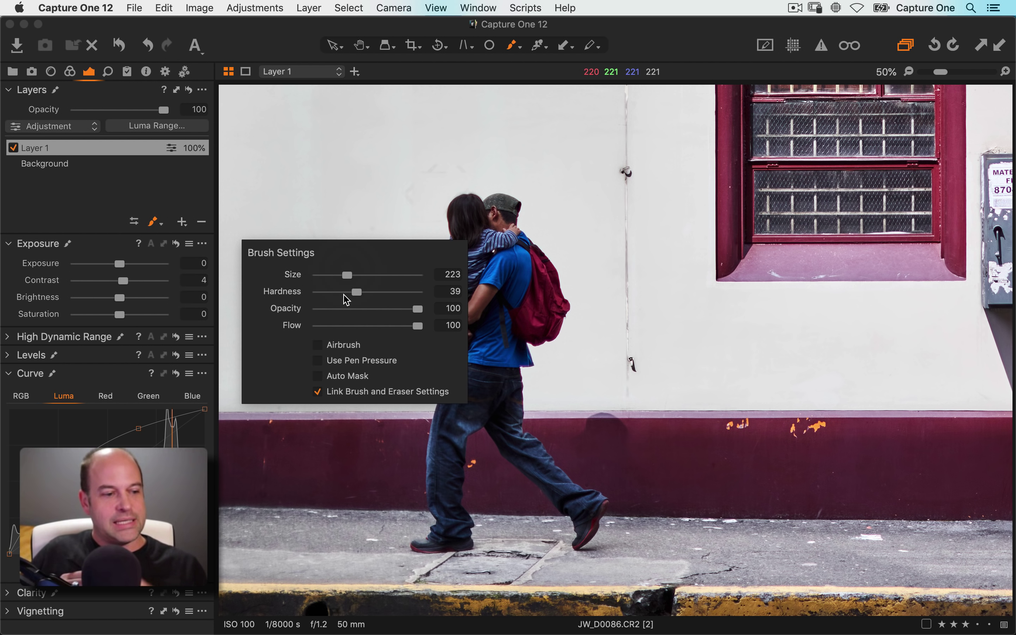
drag(418, 326, 318, 325)
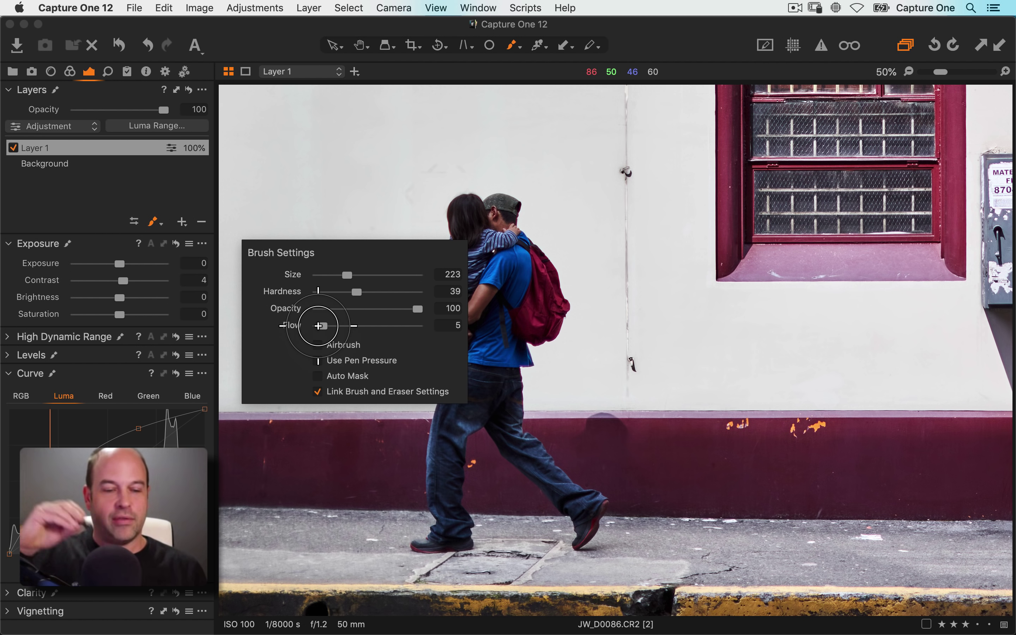
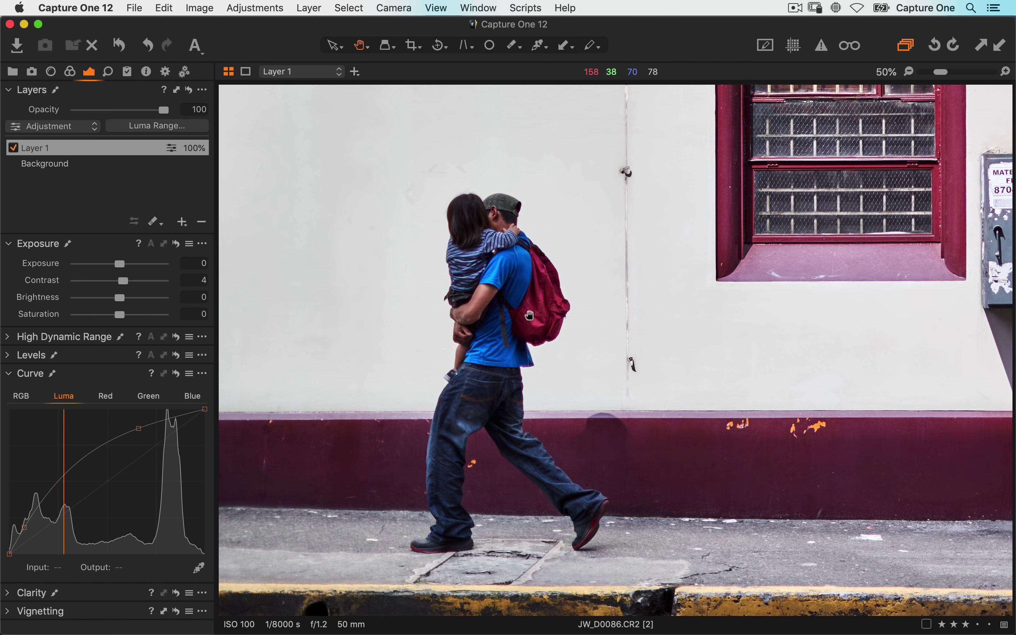
Open the photo in the Burn (Darken) album and fit the whole image in the viewer
click(13, 72)
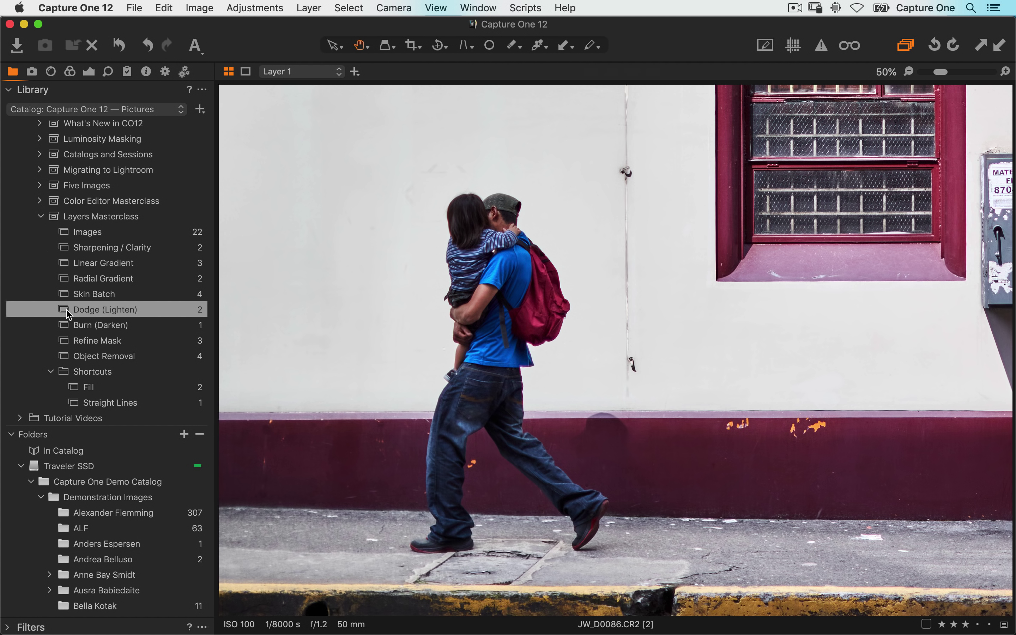
click(84, 331)
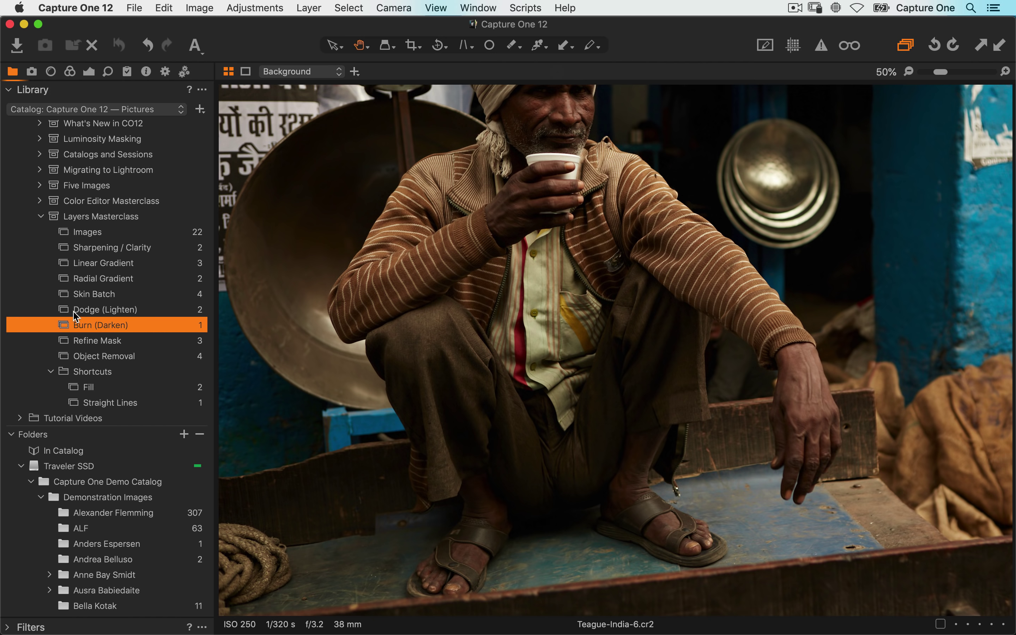
drag(566, 229, 560, 242)
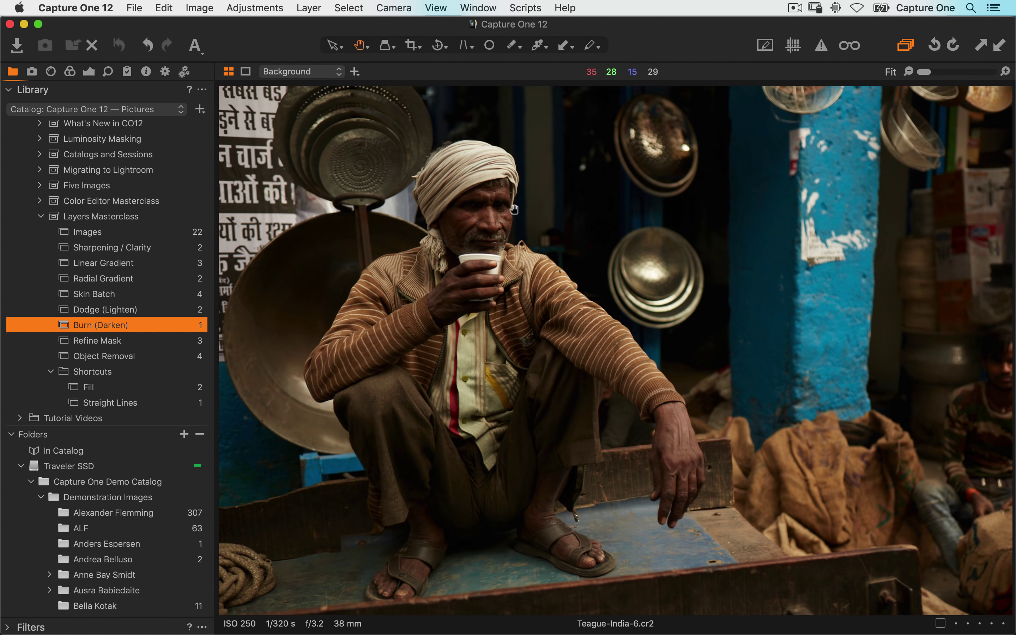
On the Background, set Exposure to 0.51, Vignetting Amount to -0.73 and Brightness to 11
click(89, 72)
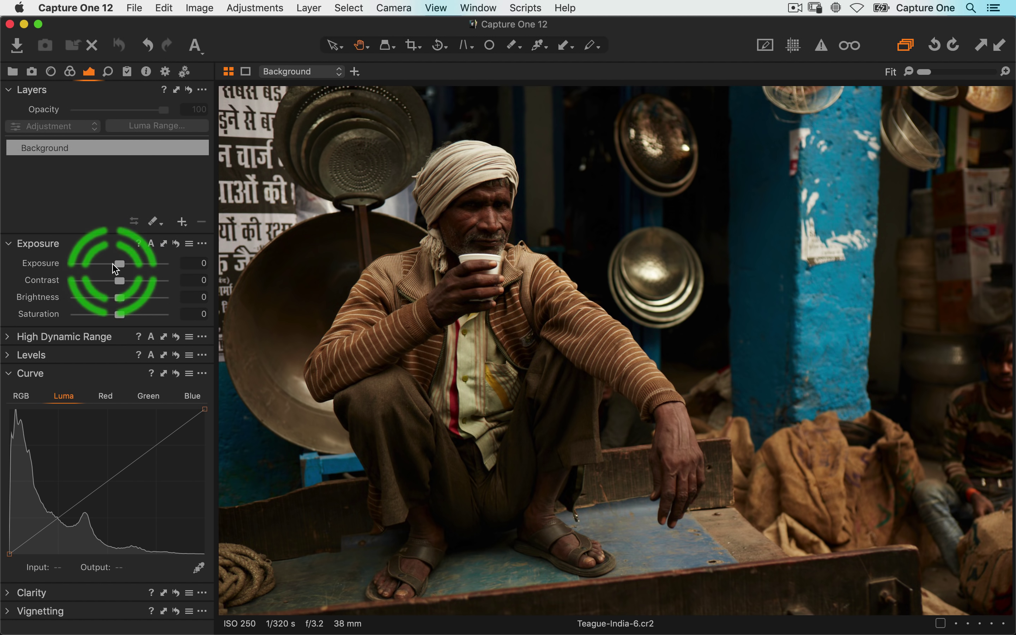
drag(115, 269, 123, 259)
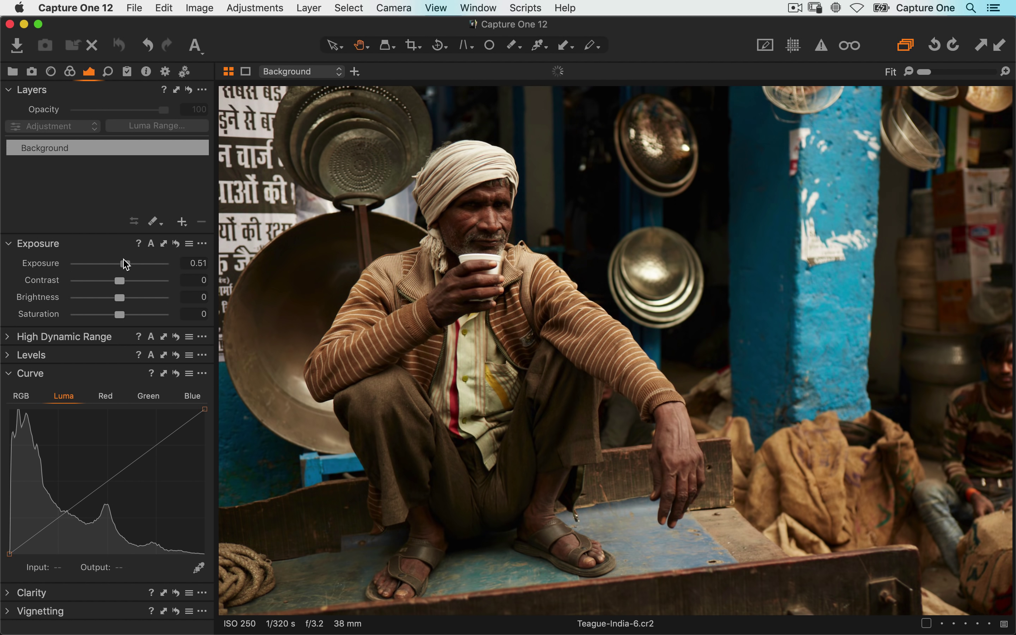
click(15, 613)
drag(119, 556, 112, 557)
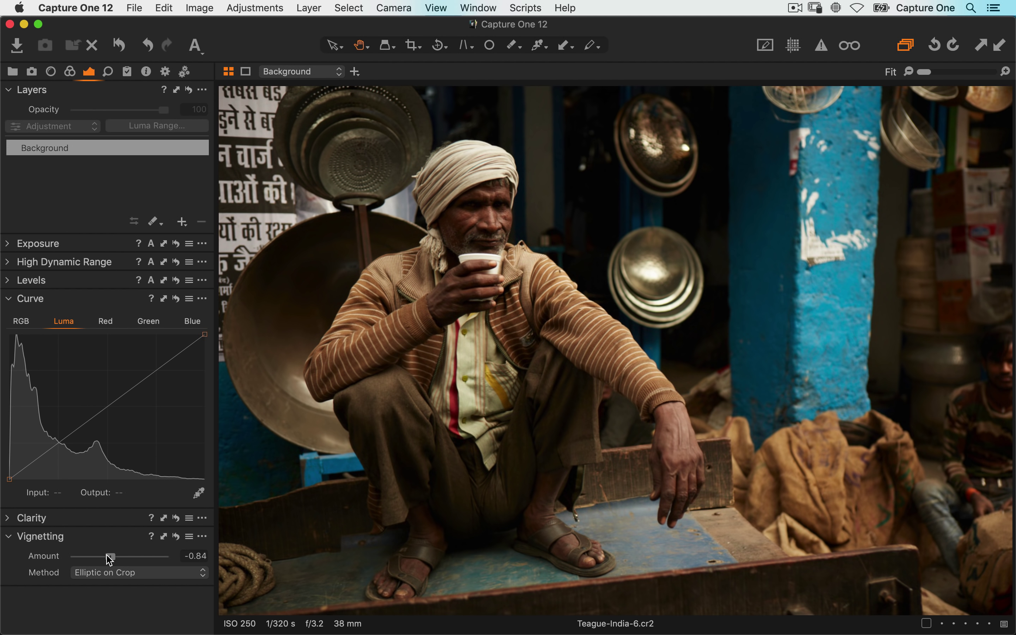
click(14, 245)
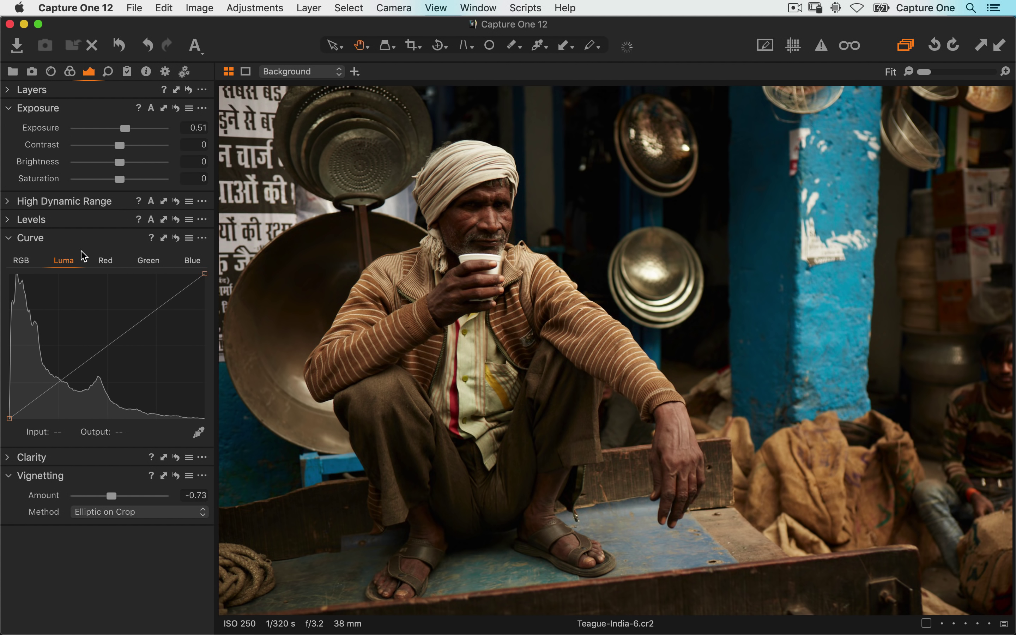
drag(120, 163, 130, 164)
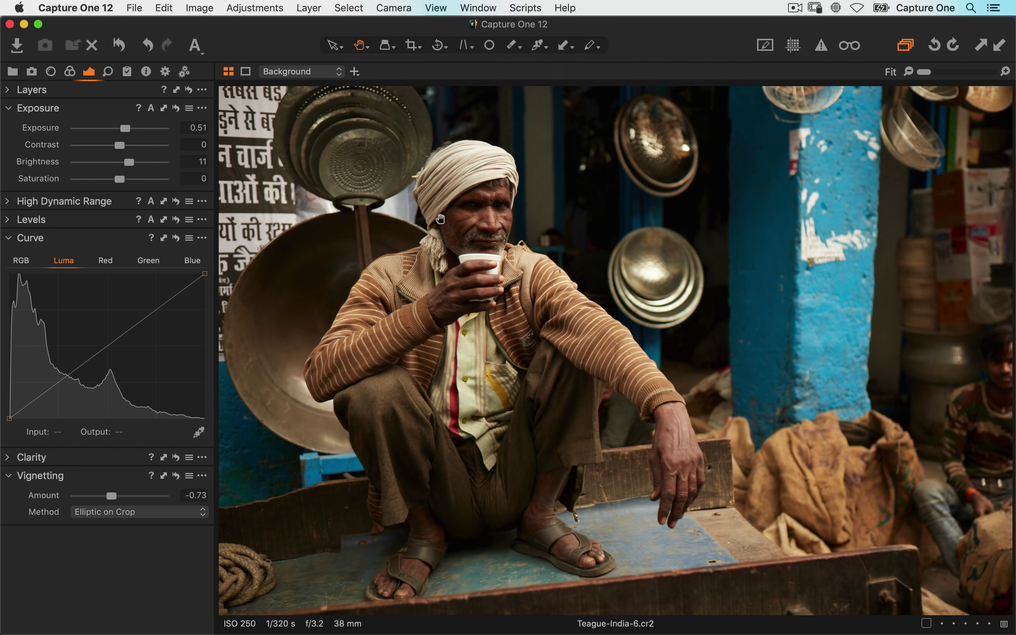
click(471, 200)
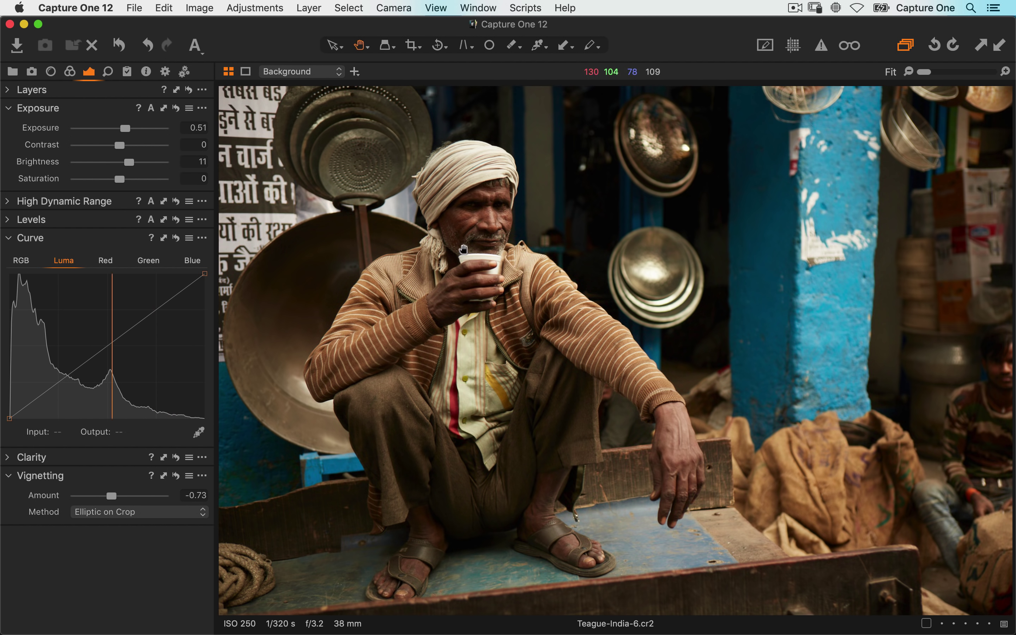
Add a new filled adjustment layer, display its mask to check the coverage, and hide the mask again
click(10, 90)
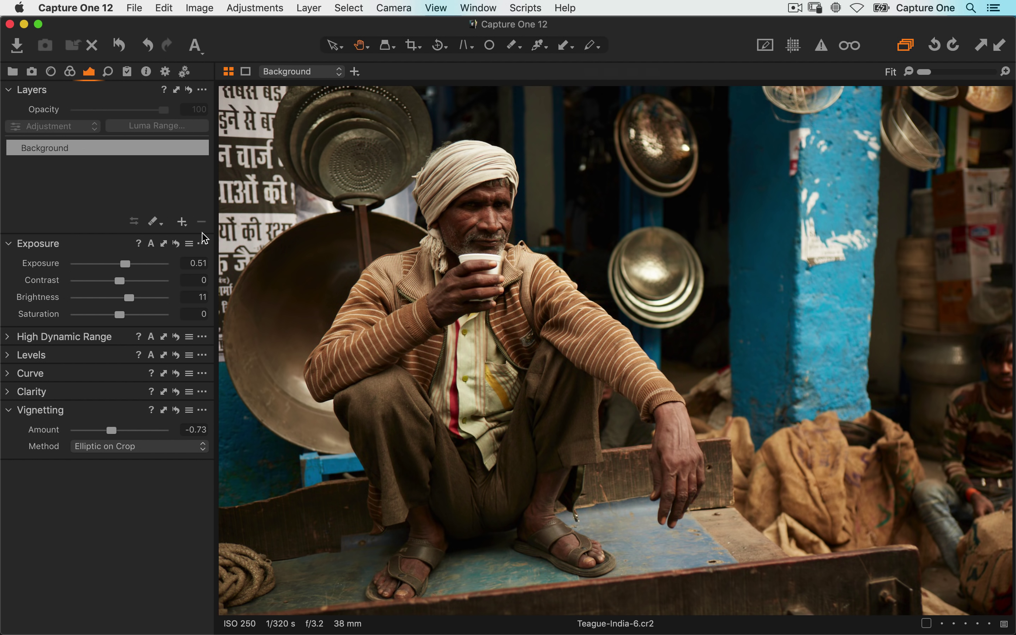
click(184, 224)
click(186, 240)
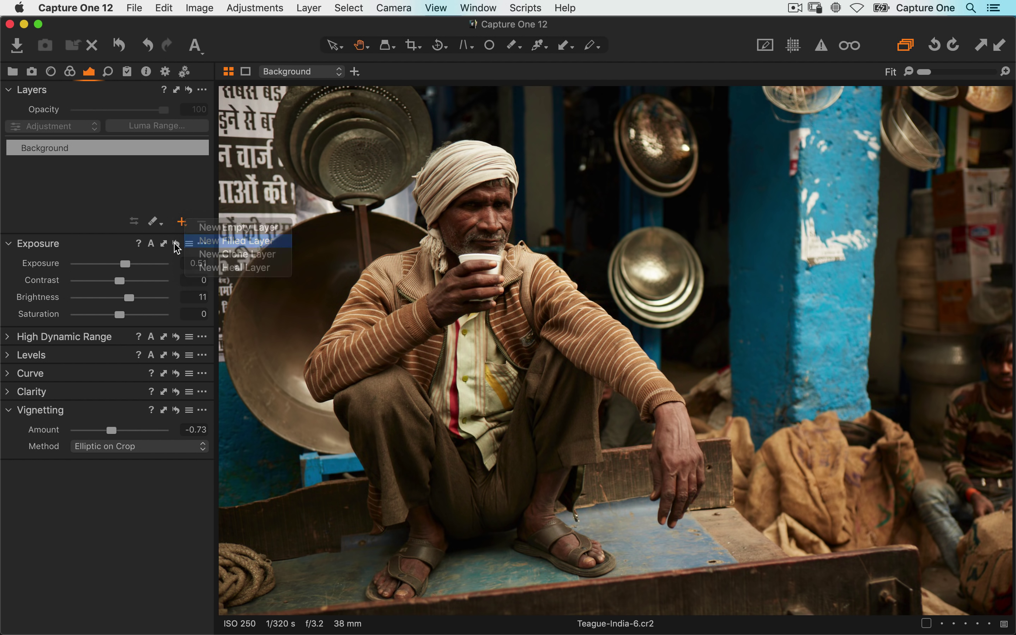
key(m)
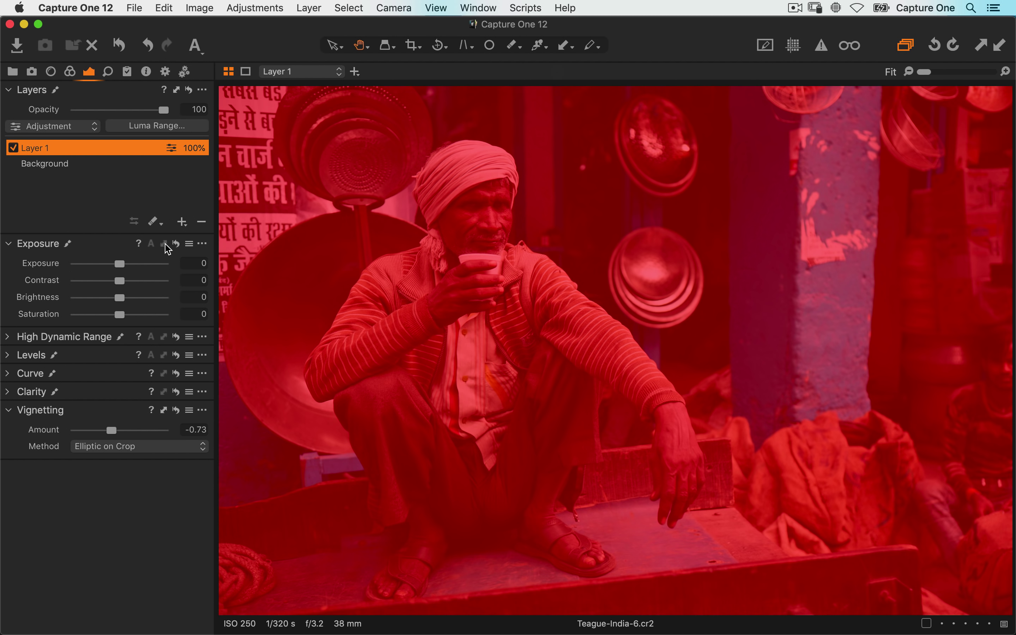
key(m)
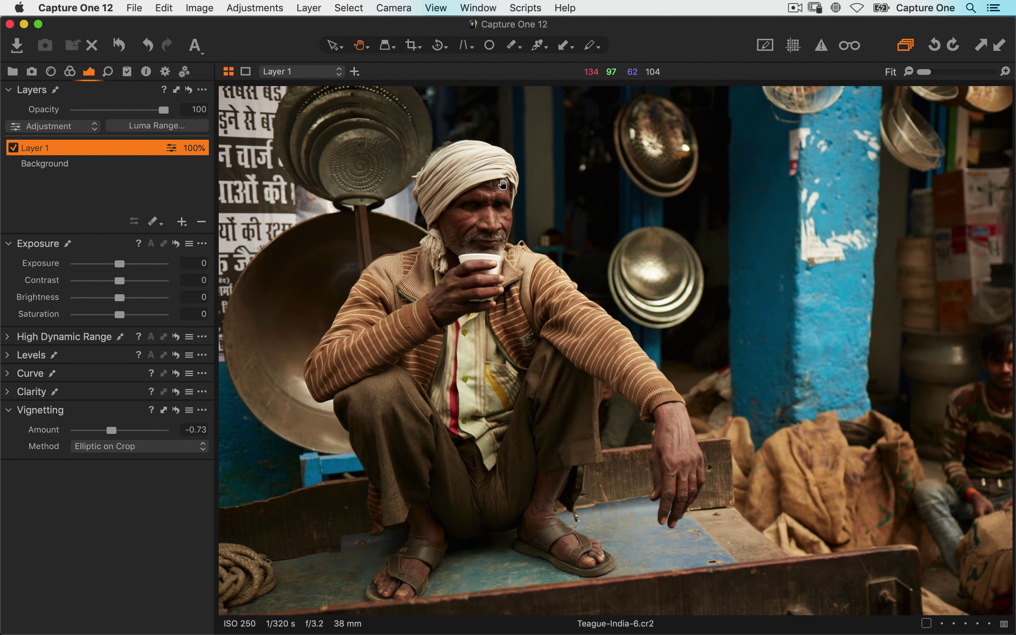
click(436, 204)
click(510, 170)
click(470, 159)
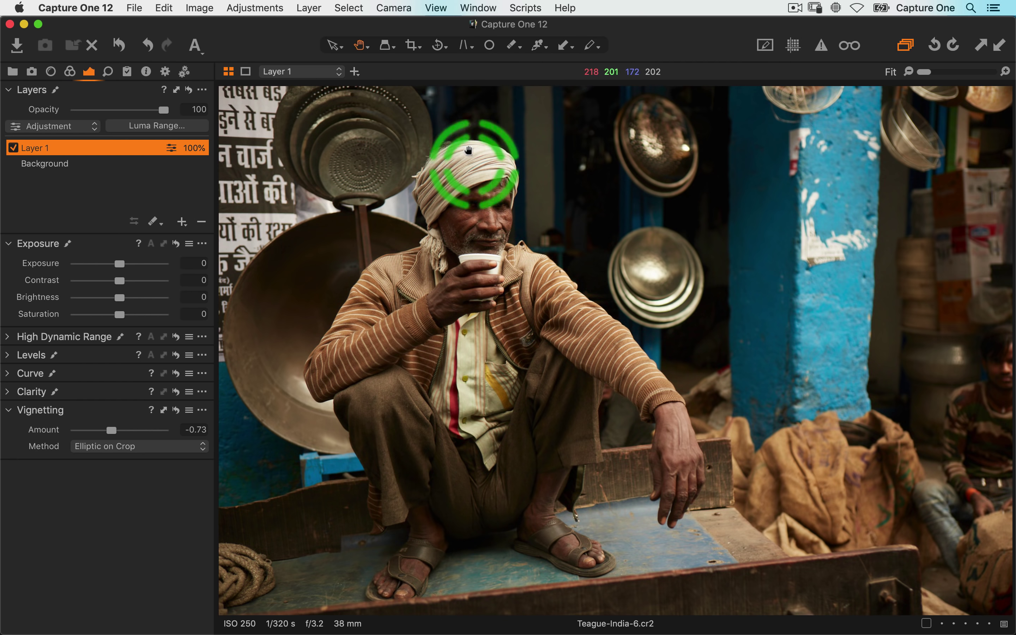
click(464, 213)
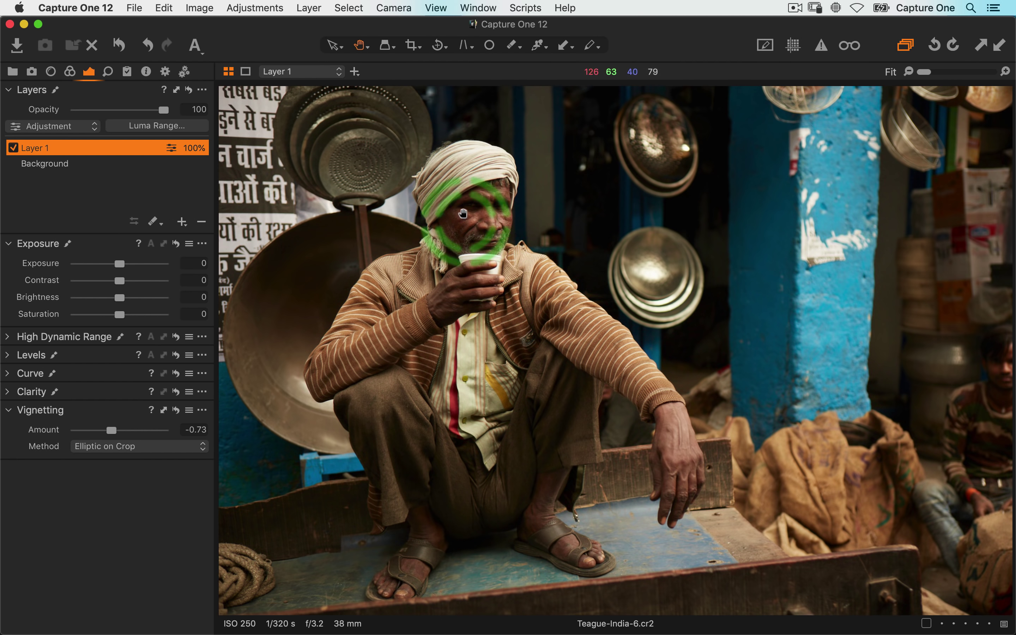
Brighten Layer 1 with High Dynamic Range Shadow 36, Exposure 0.21 and Contrast 11
click(8, 337)
drag(75, 374, 104, 374)
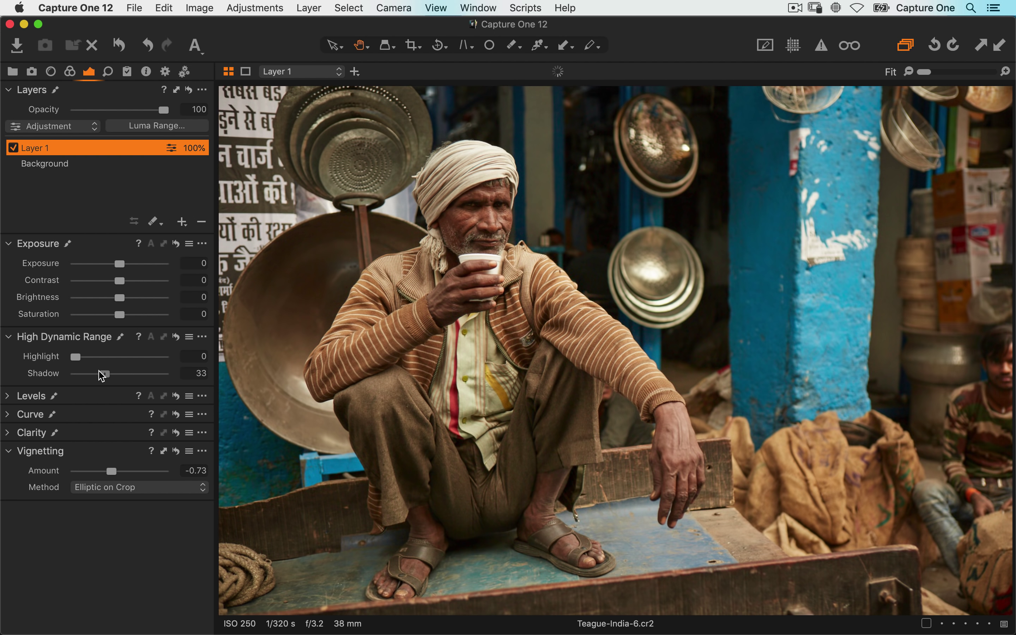
drag(119, 264, 122, 267)
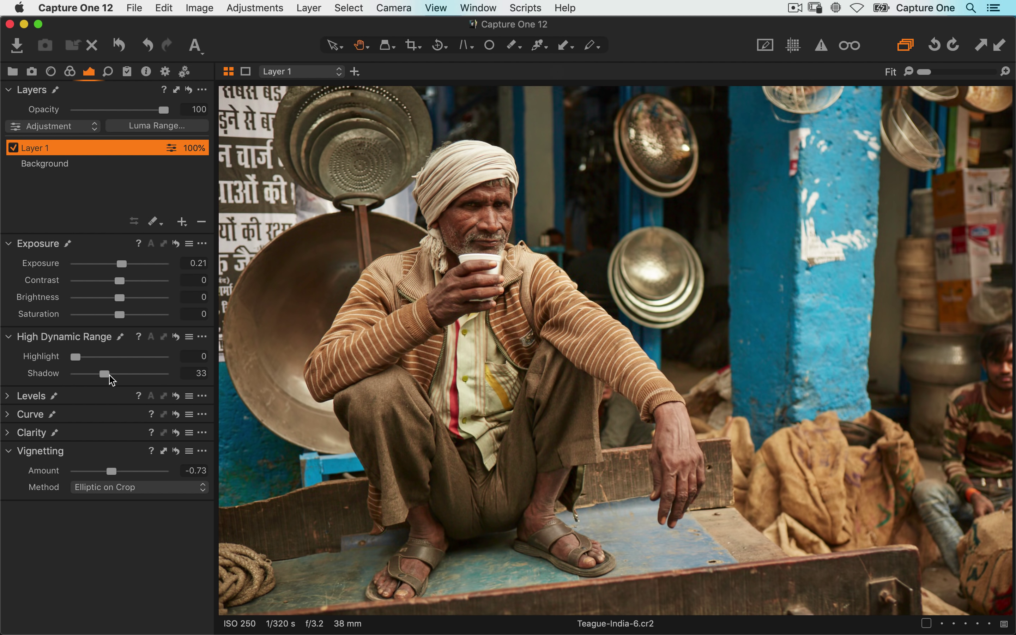
drag(110, 374, 112, 375)
mouse_move(121, 280)
mouse_down()
mouse_move(138, 284)
mouse_move(129, 283)
mouse_up()
drag(408, 262, 476, 260)
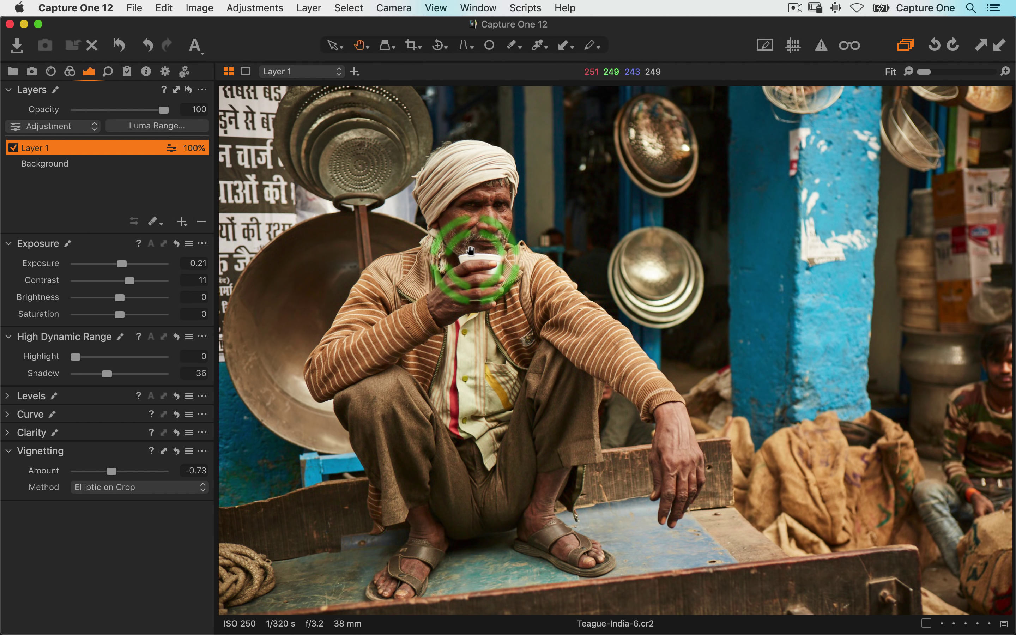
Clear Layer 1's mask and open the mask brush's settings
key(b)
right_click(460, 176)
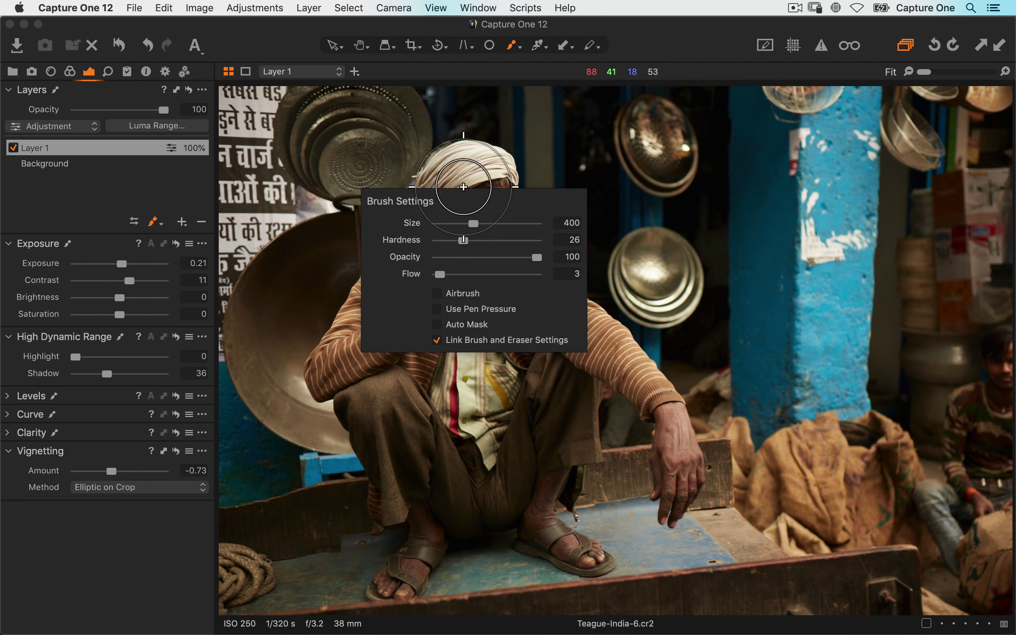
right_click(463, 214)
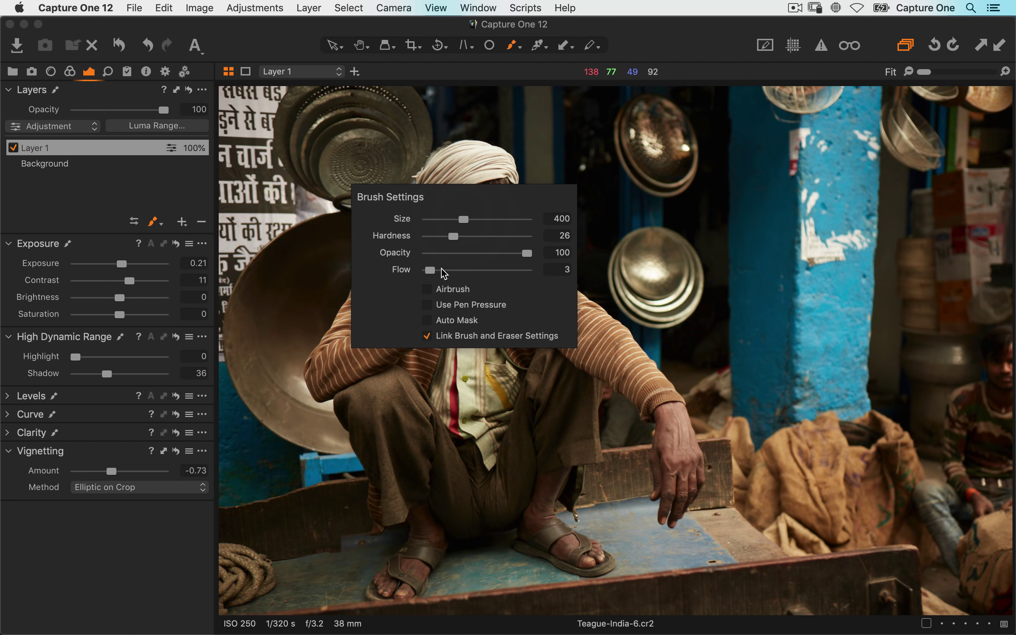
Brush Layer 1's brightening gradually over the man's face, turban and cup
drag(458, 158, 464, 234)
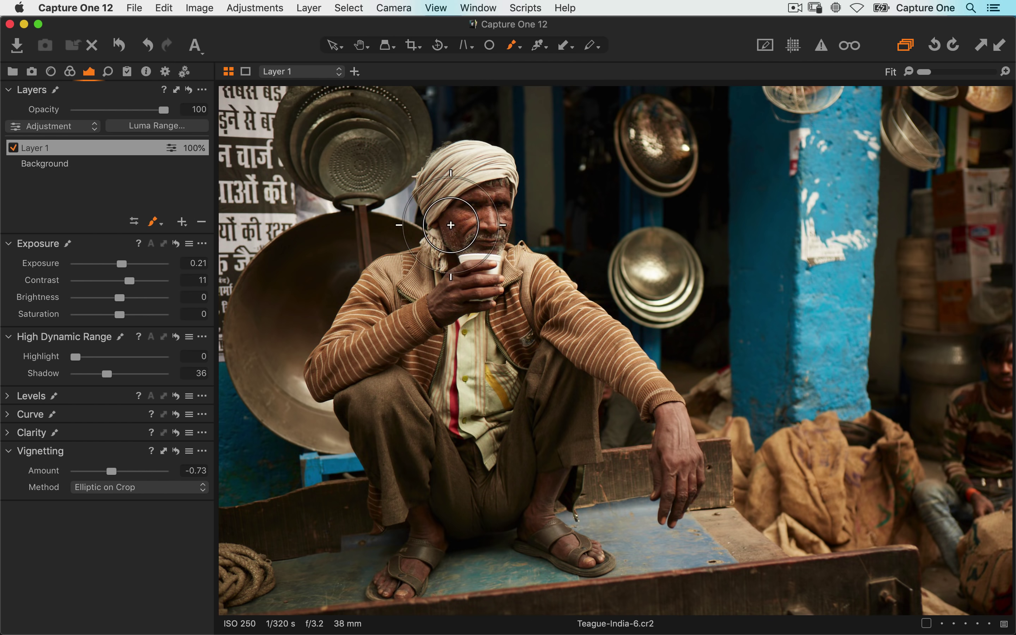
click(461, 204)
click(464, 158)
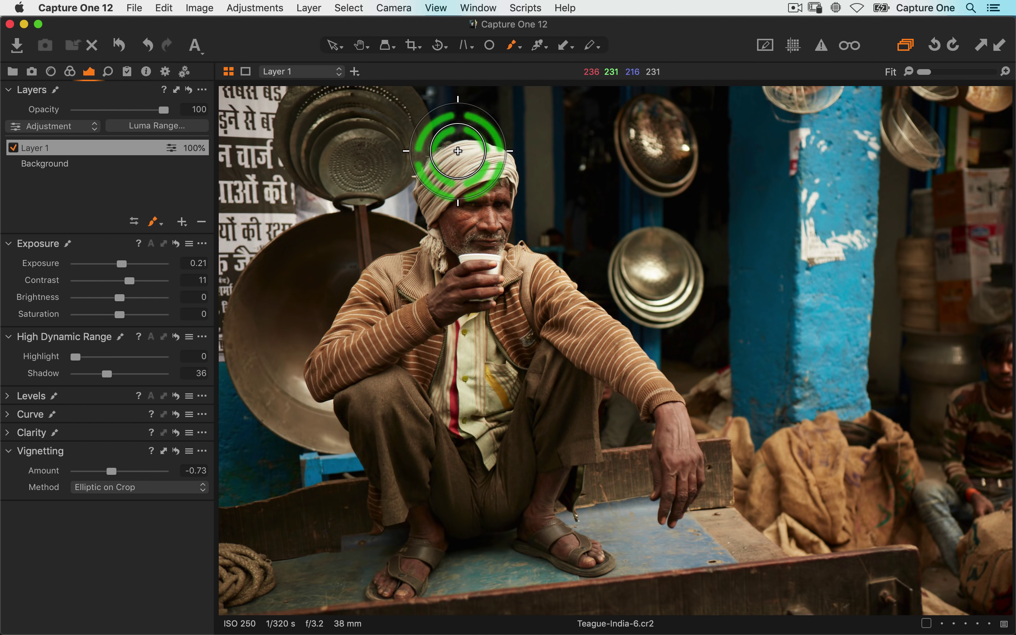
click(481, 155)
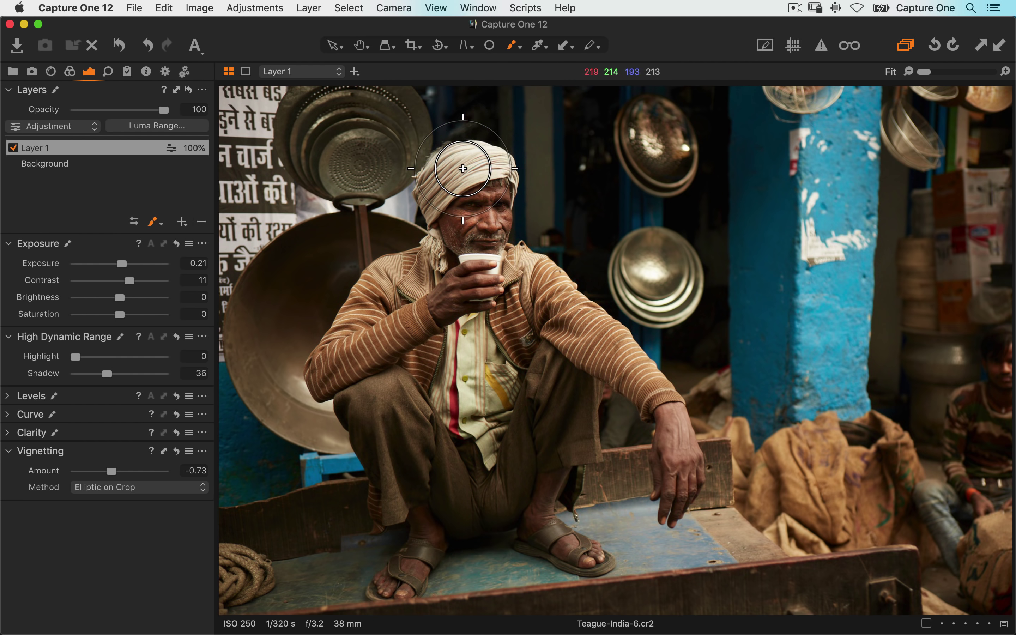
click(475, 161)
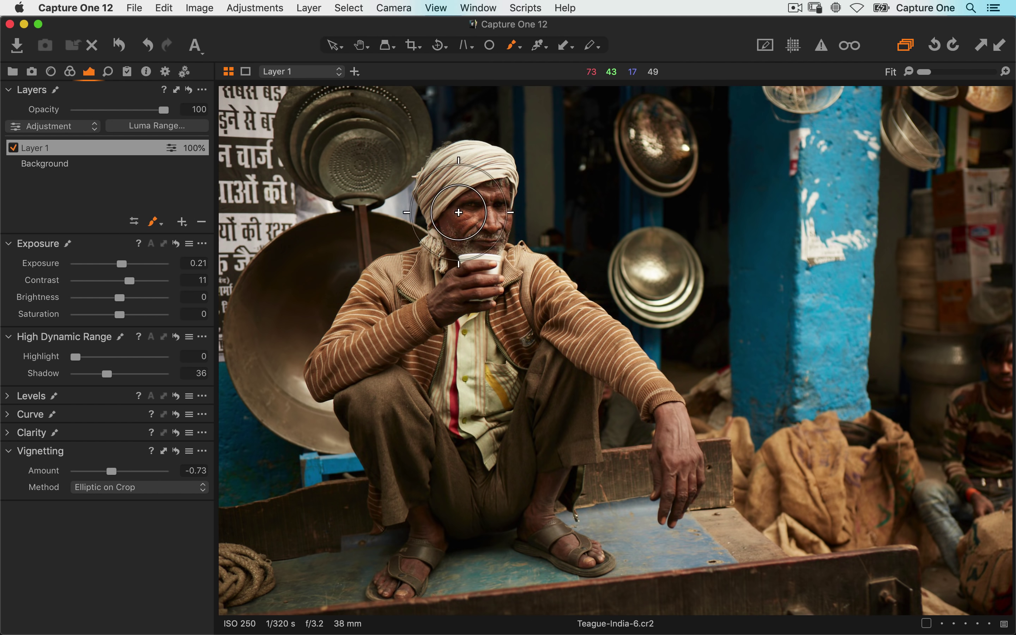
mouse_move(459, 236)
mouse_down()
mouse_move(441, 280)
mouse_move(460, 293)
mouse_move(477, 286)
mouse_move(485, 260)
mouse_up()
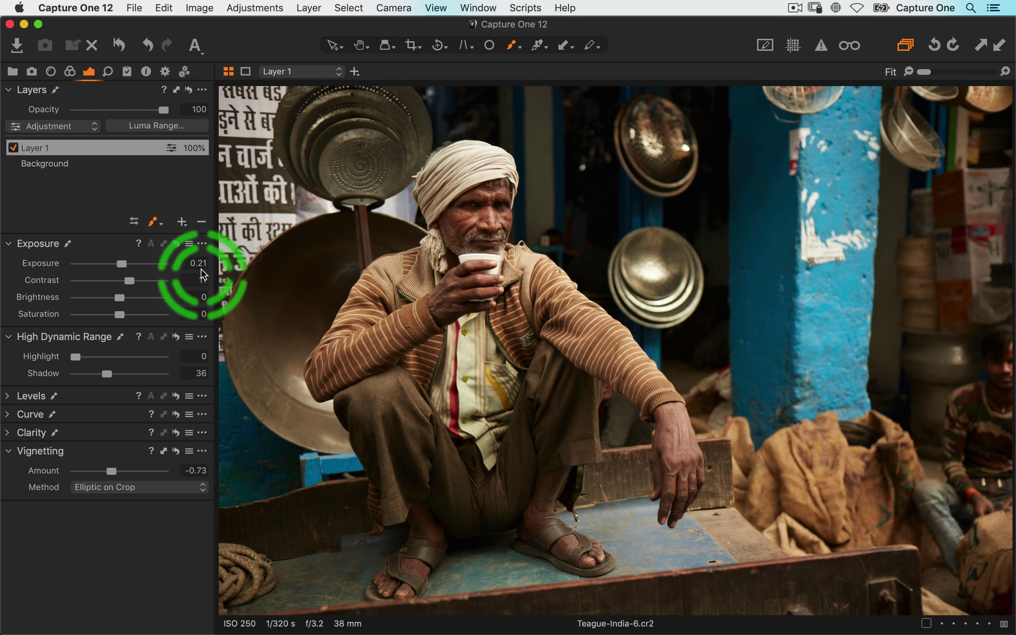
Refine Layer 1 by setting Exposure to -0.1, High Dynamic Range Shadow to 60 and Contrast to 12
drag(123, 264, 119, 264)
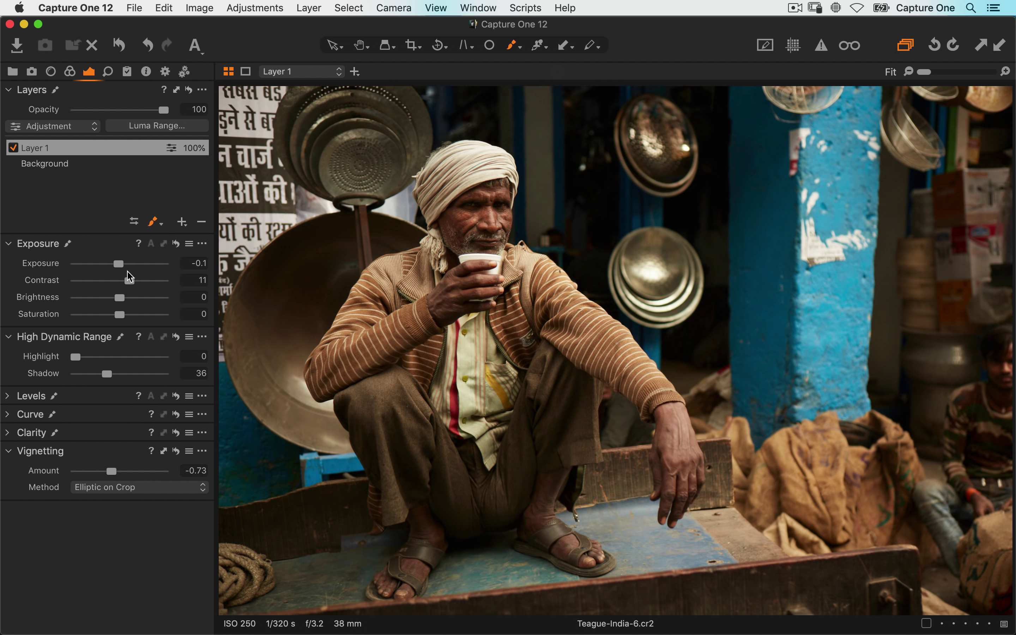
drag(107, 374, 129, 374)
drag(129, 281, 131, 280)
Rename Layer 1 as Darken
click(63, 148)
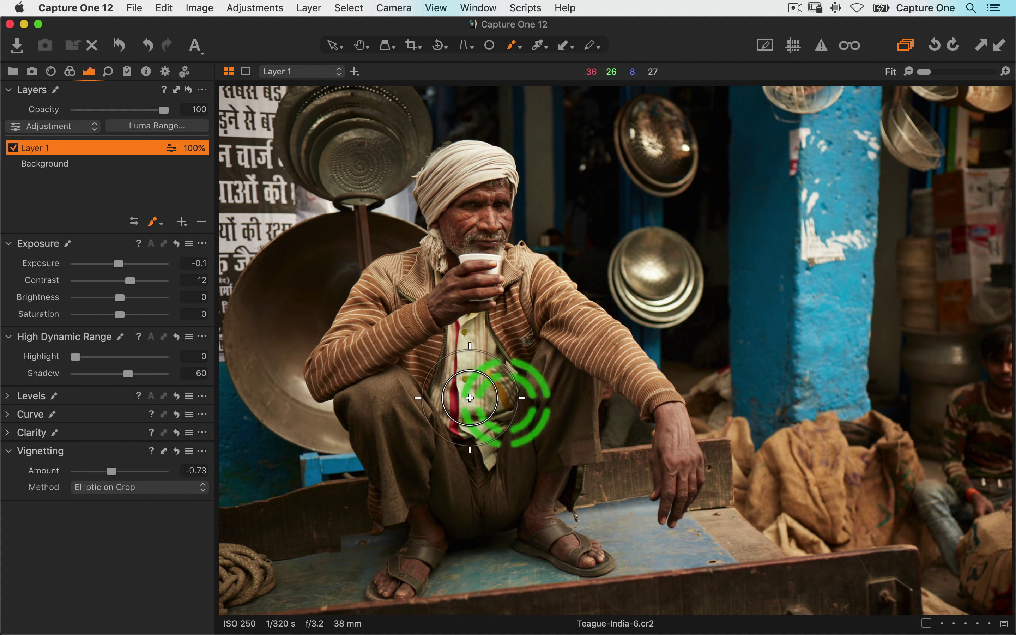
double_click(46, 149)
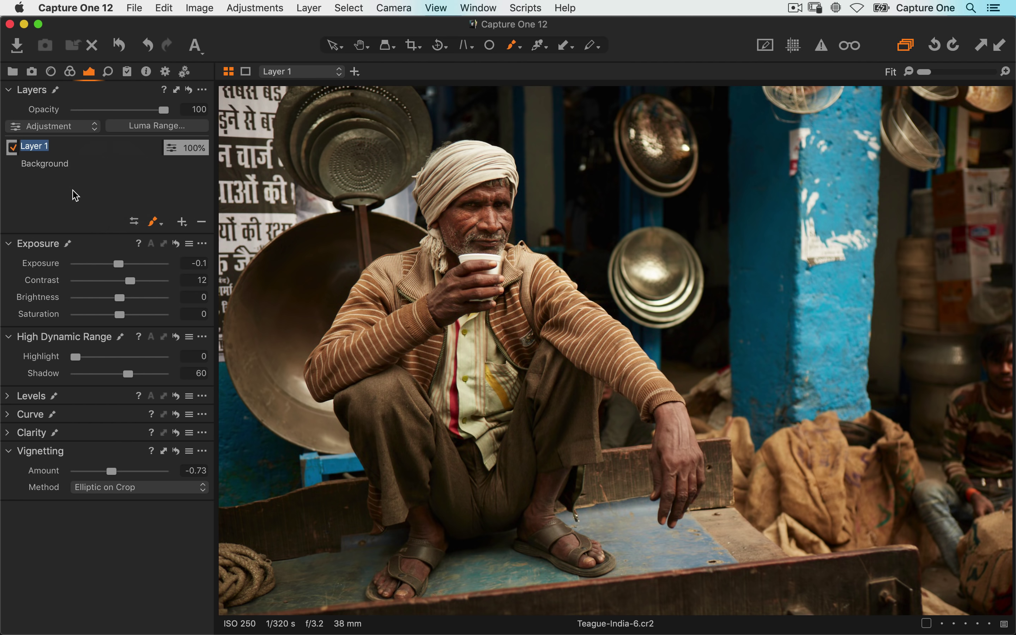
text(Darken)
key(Return)
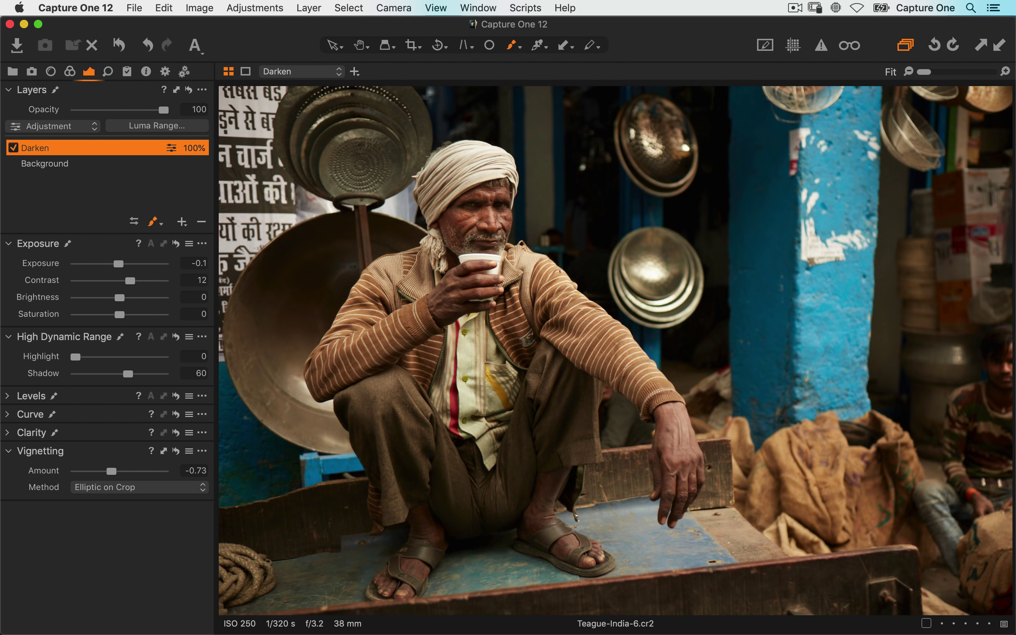
Add a new adjustment layer above the brushed layer and rename the brushed layer as Lighten
click(182, 222)
click(198, 227)
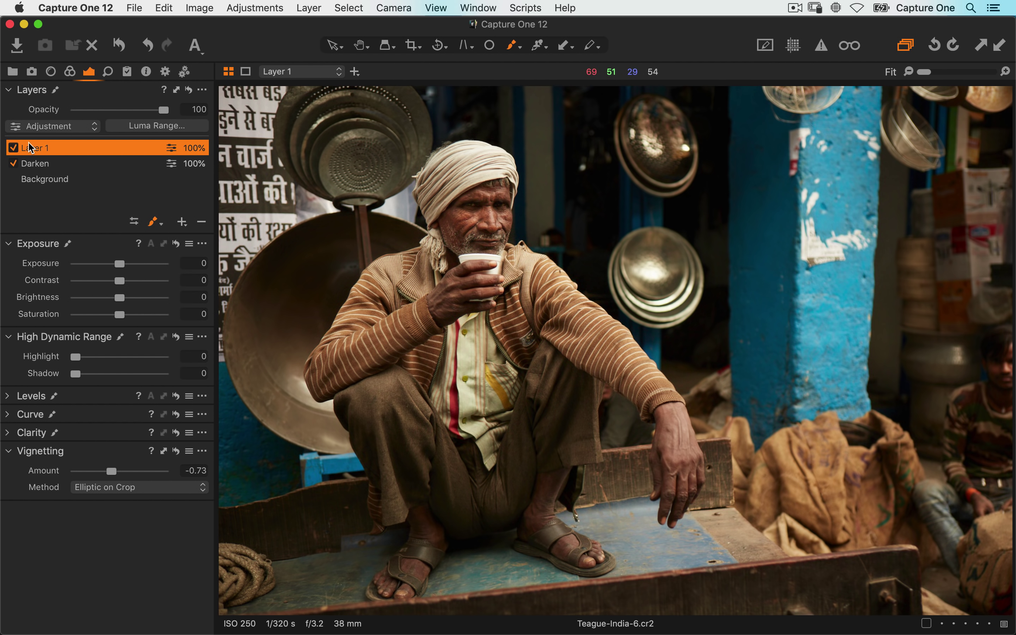
double_click(38, 164)
text(Lighten)
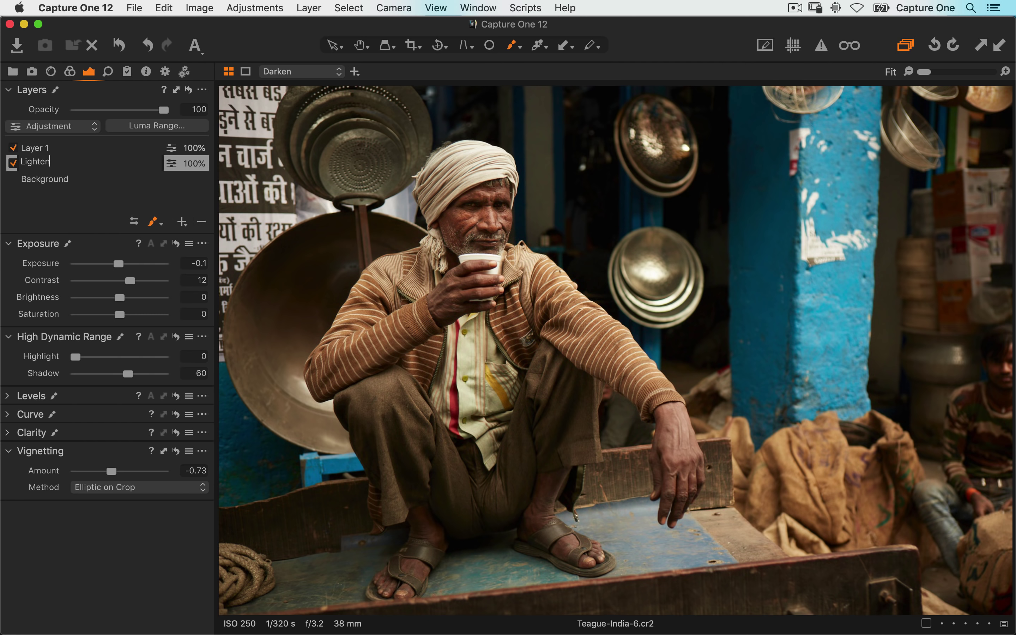
key(Return)
Rename the new top layer as Darken
double_click(47, 148)
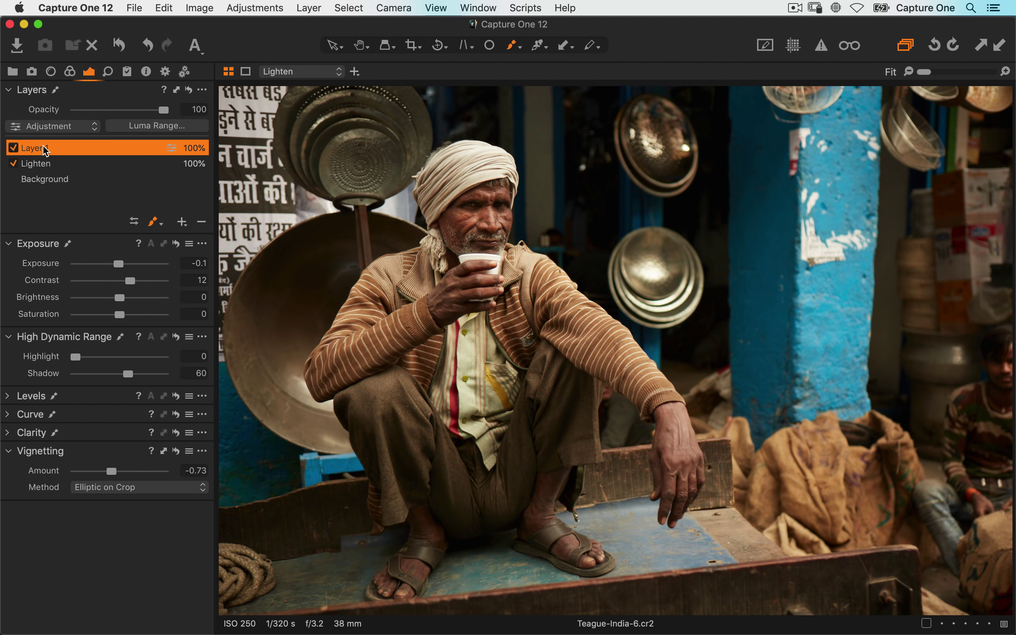
text(ken)
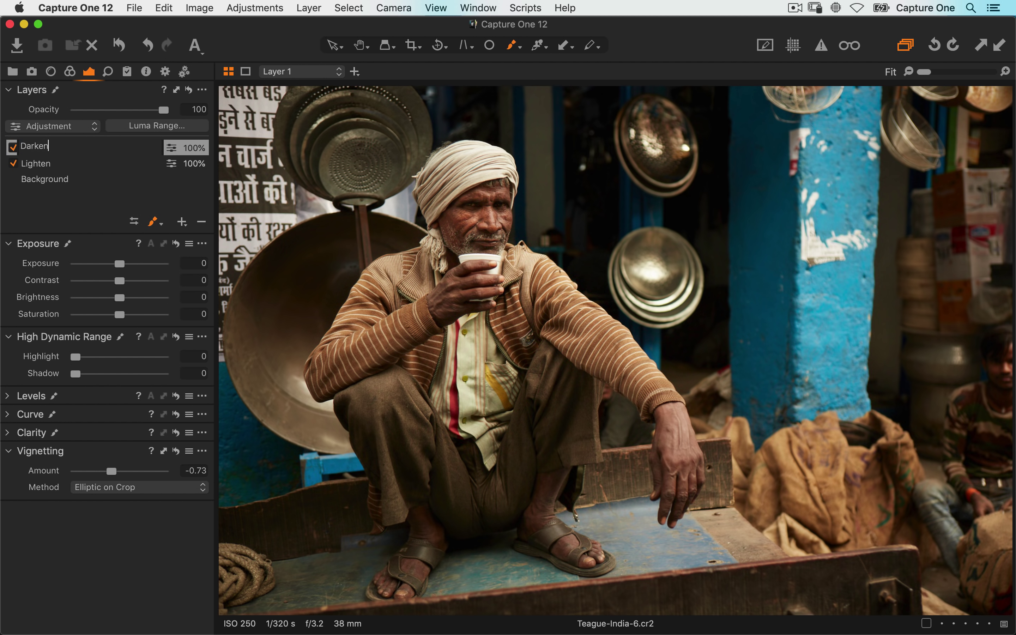
key(Return)
Darken the Darken layer by setting Exposure to -0.63 and High Dynamic Range Highlight to 74
key(m)
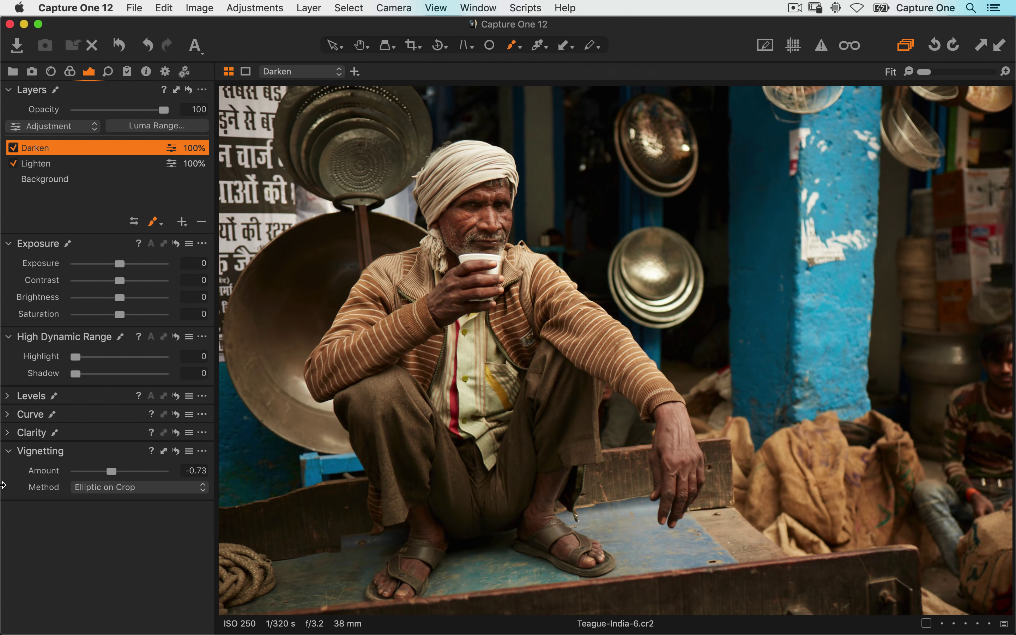
drag(118, 267, 110, 266)
drag(82, 357, 148, 363)
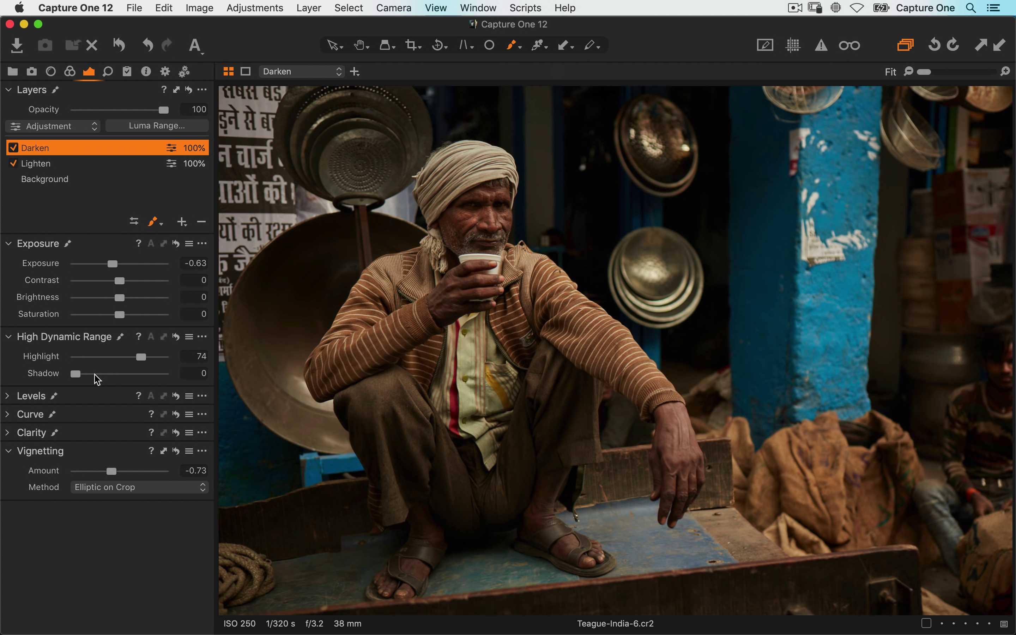
Pull the shadows of the Darken layer's Luma curve down to input 32, output 23, and clear the layer's mask
click(9, 416)
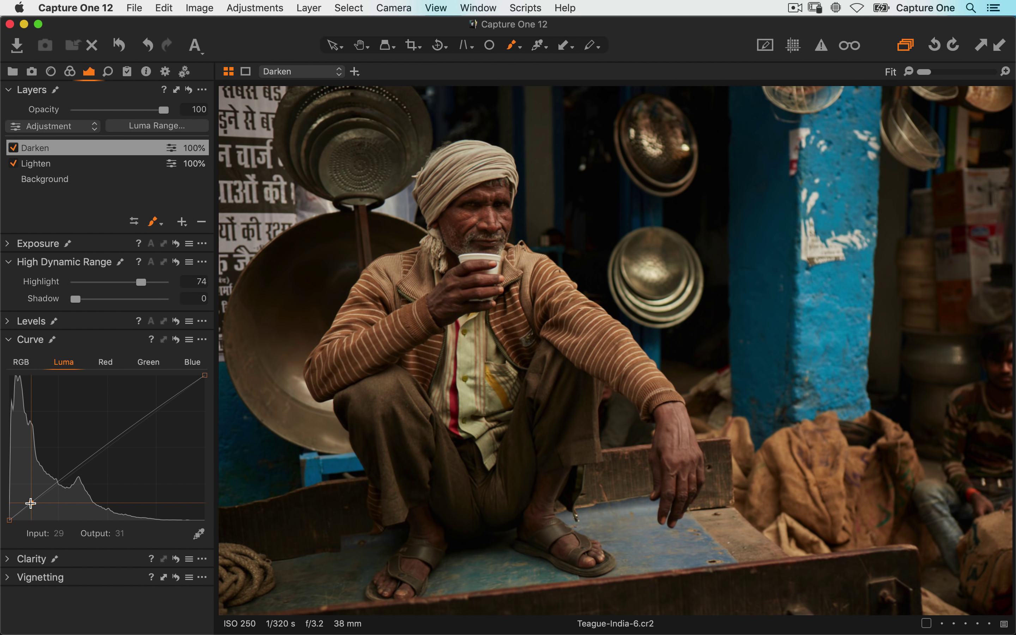
drag(30, 502, 34, 507)
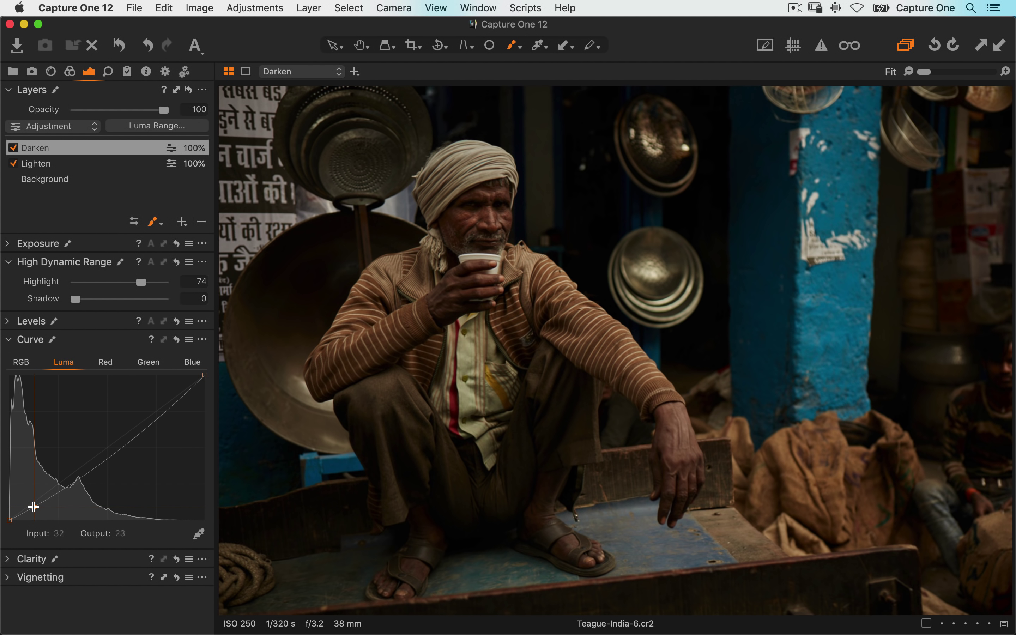
right_click(54, 149)
click(92, 152)
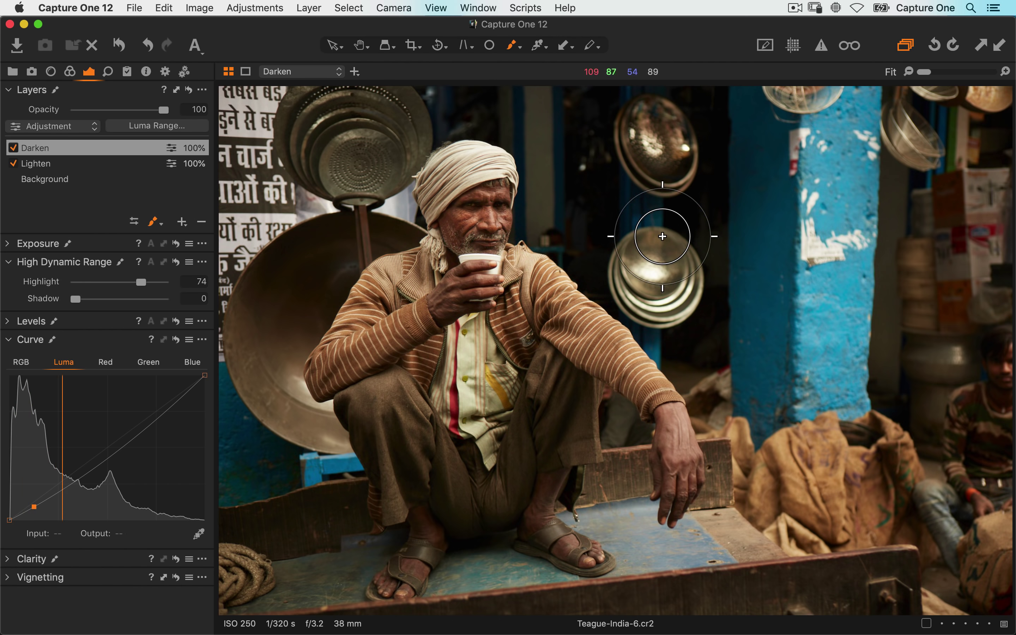
Enlarge the mask brush and paint the Darken layer over the background pans, blue pillar and hanging signs around the man
right_click(672, 214)
drag(672, 218, 684, 217)
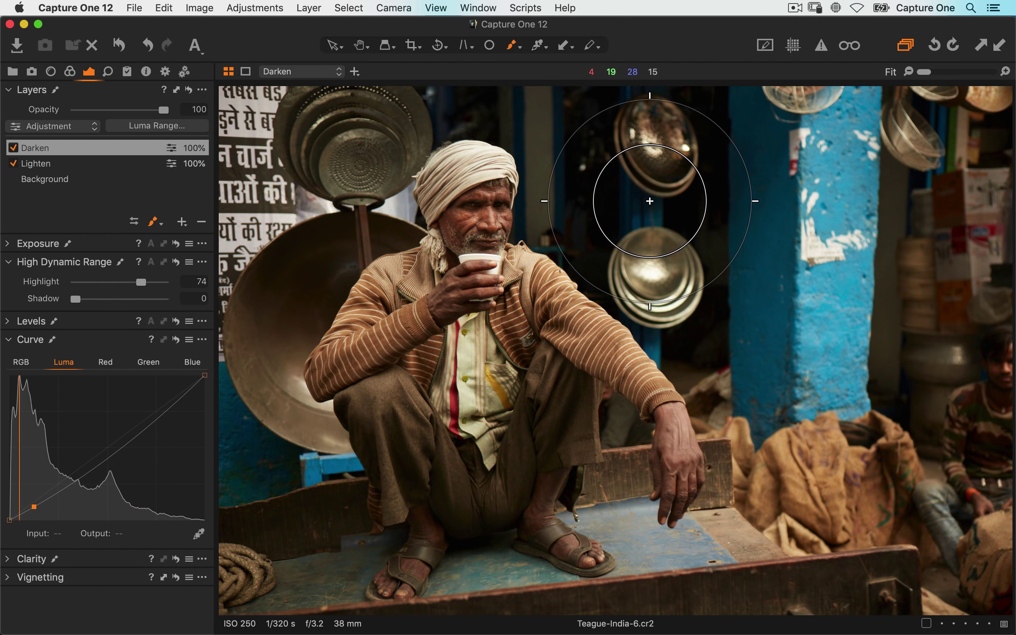
mouse_move(683, 278)
mouse_down()
mouse_move(663, 273)
mouse_move(657, 252)
mouse_move(658, 158)
mouse_move(719, 158)
mouse_up()
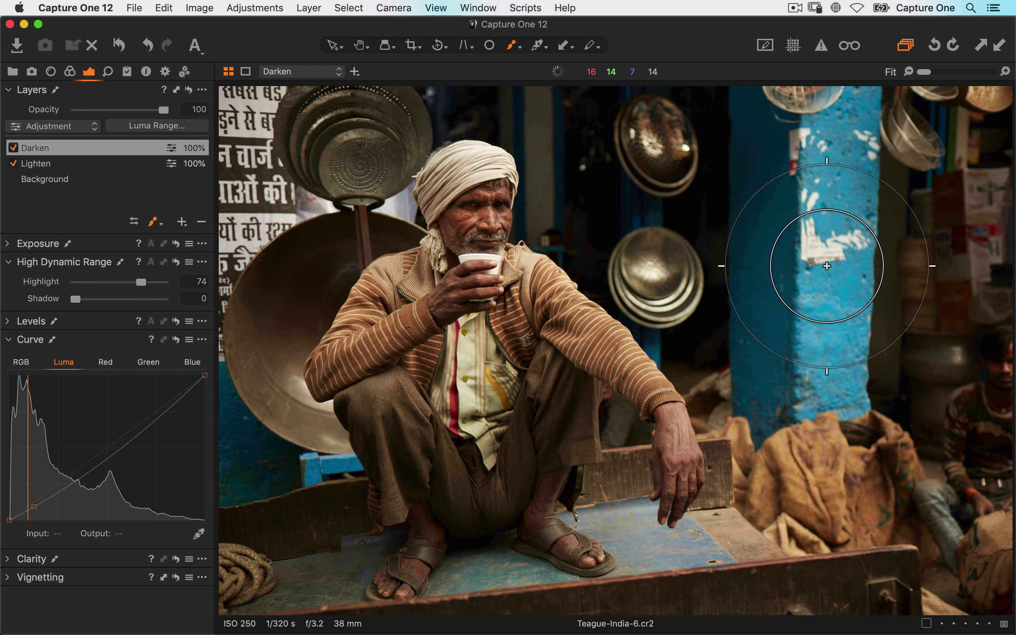
click(697, 267)
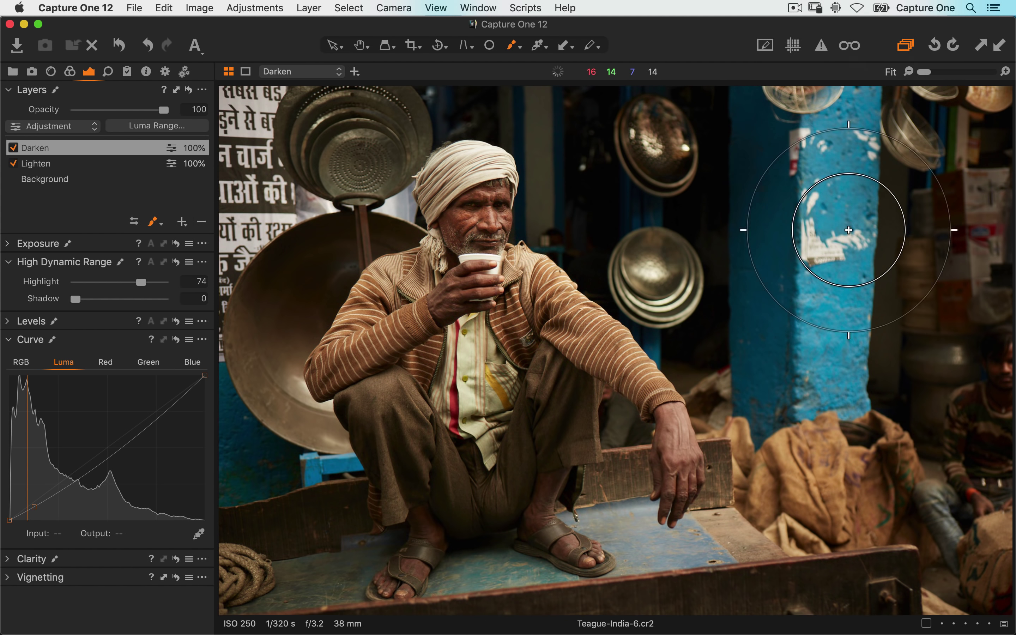
mouse_move(330, 193)
mouse_down()
mouse_move(277, 283)
mouse_move(269, 176)
mouse_up()
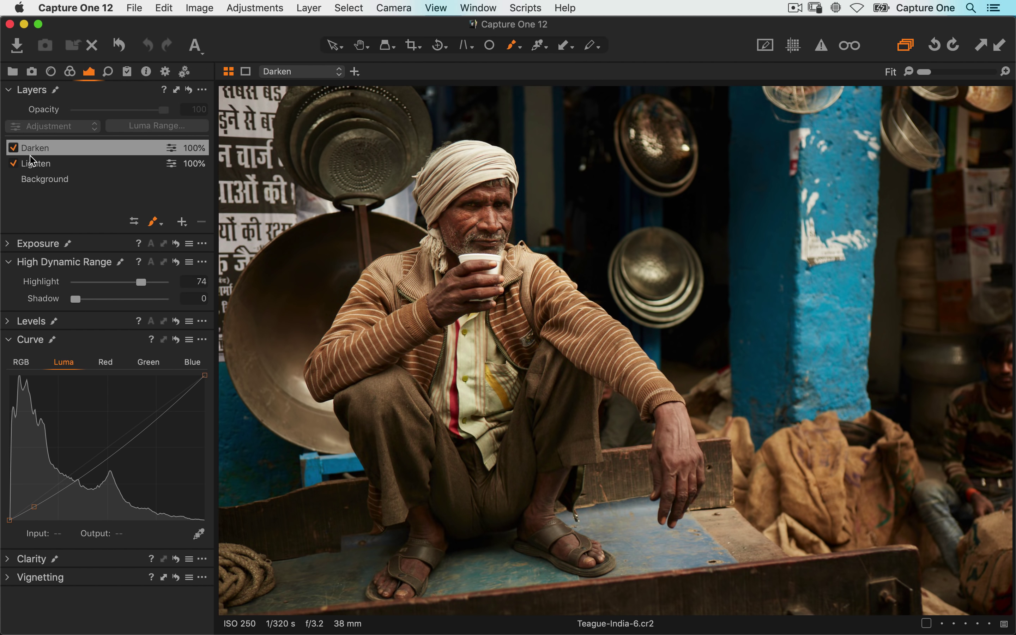
Toggle the Darken layer off and on to compare the burned background with the original
click(13, 148)
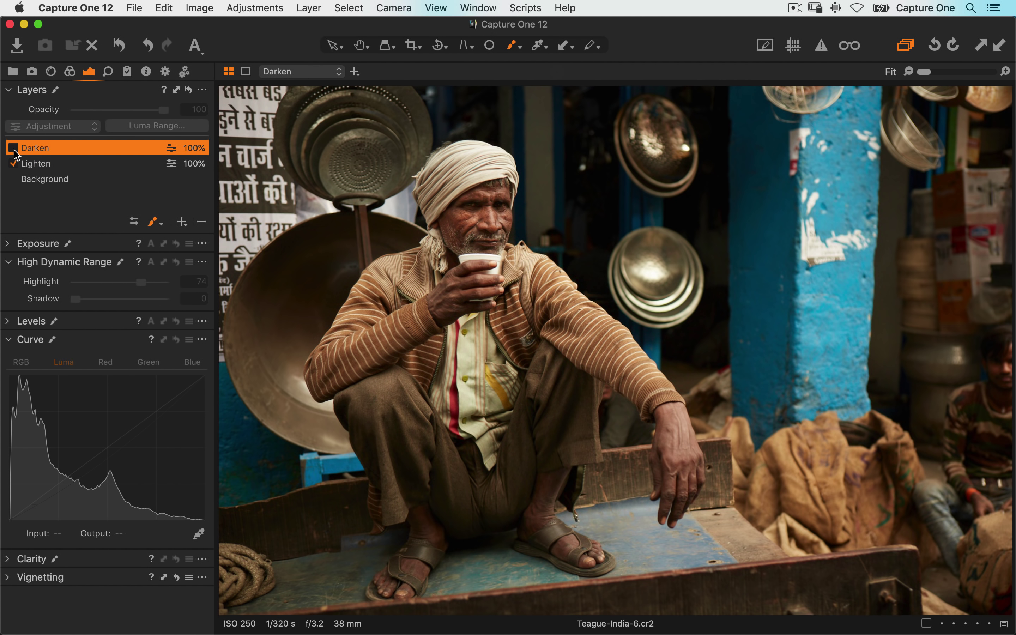
click(13, 149)
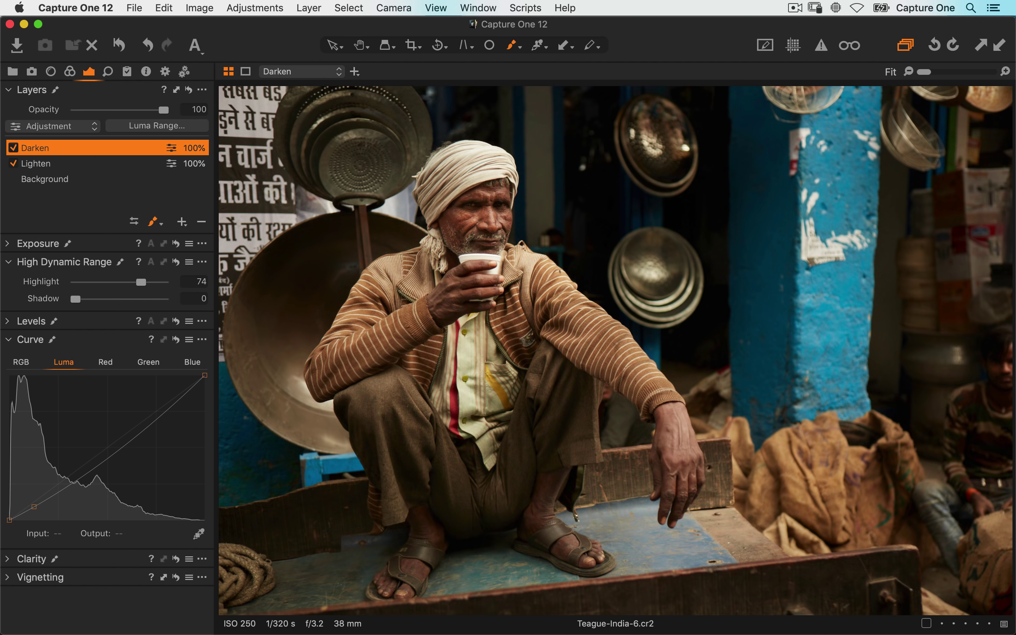
mouse_move(865, 214)
mouse_down()
mouse_move(906, 204)
mouse_move(881, 200)
mouse_up()
Open the Refine Mask album with the image browser shown, compare 203A7699.psd, and select 203A7699.CR2
click(13, 71)
click(77, 341)
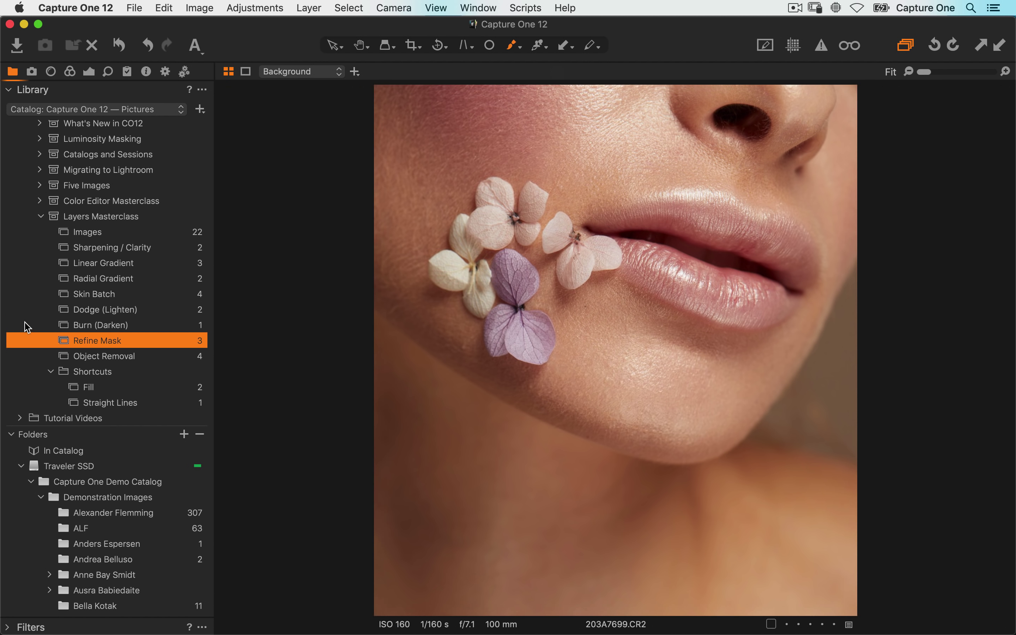
key(super+b)
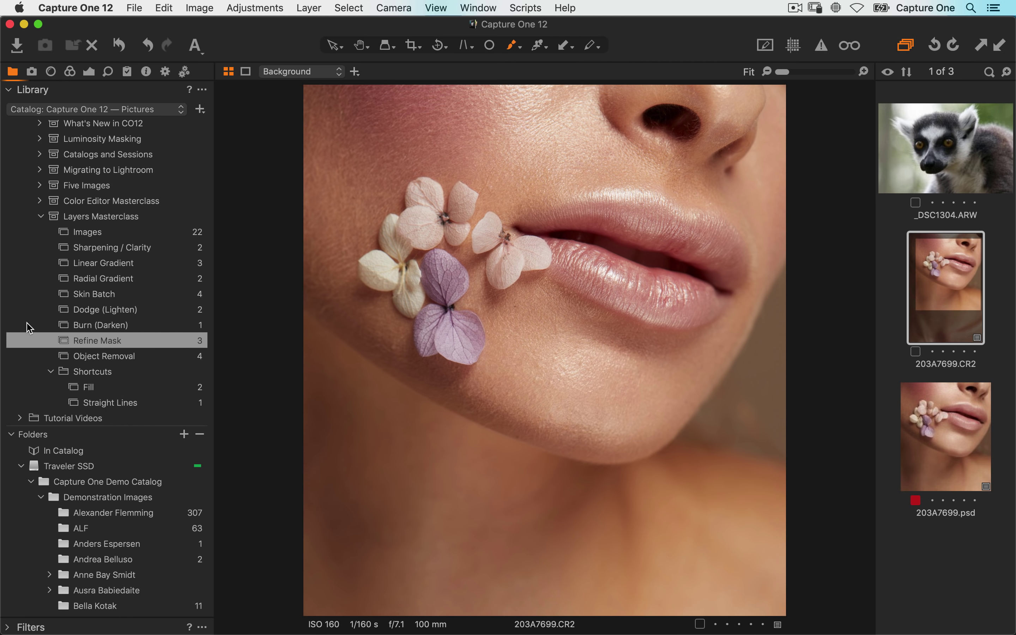
click(945, 436)
click(942, 509)
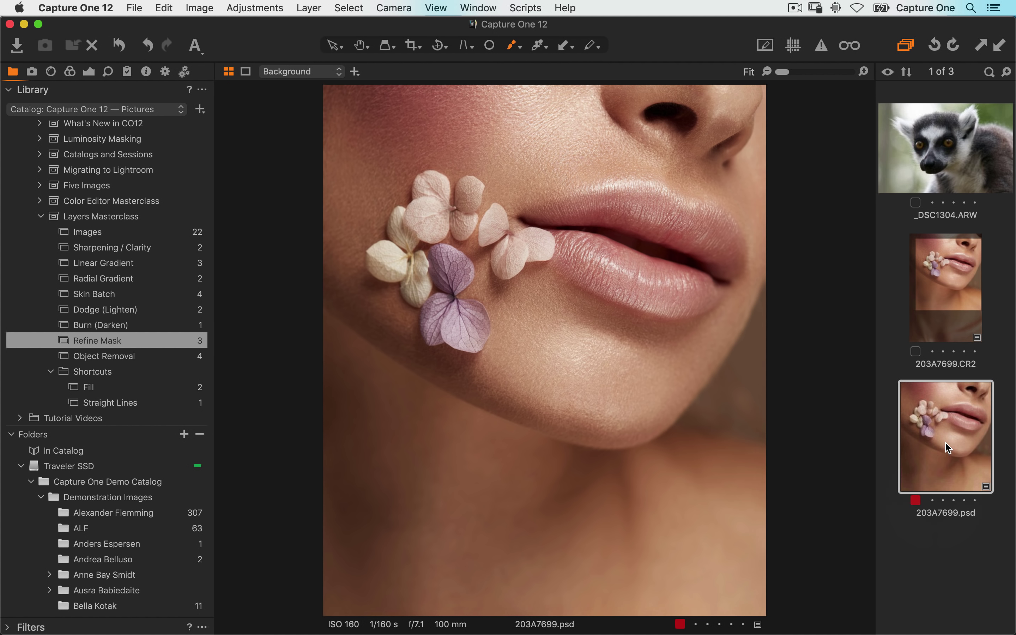
click(941, 305)
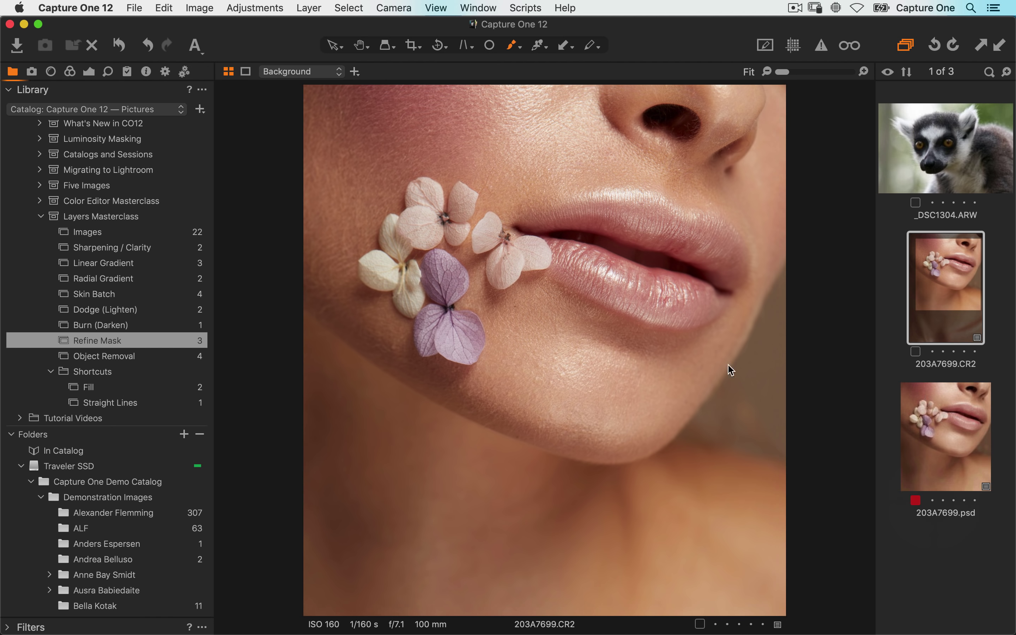
Sample the purple flower's petal color as an Advanced Color Editor range on the background
click(70, 72)
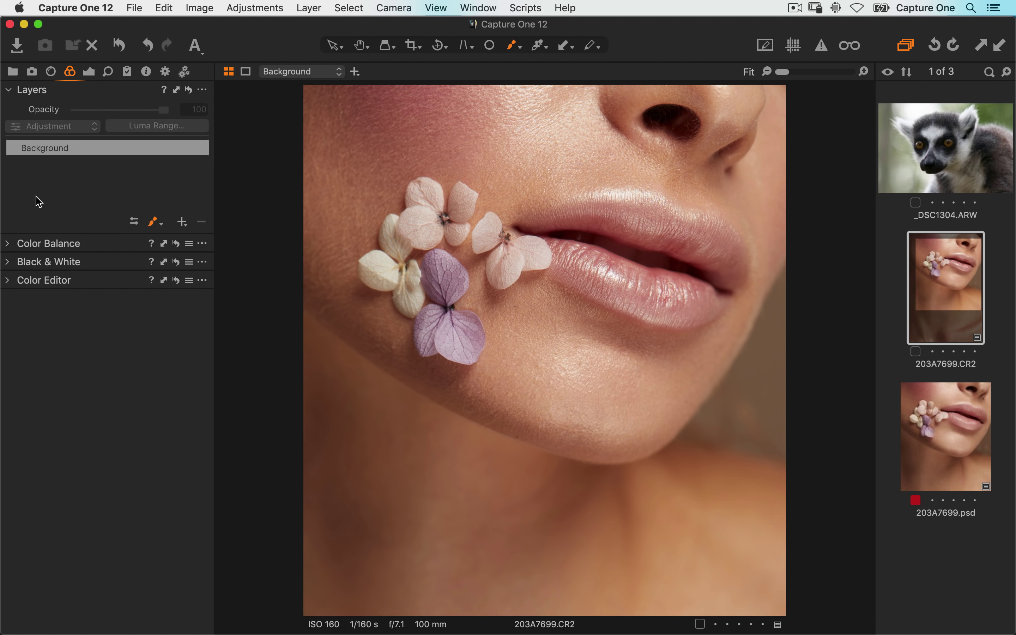
key(super+plus)
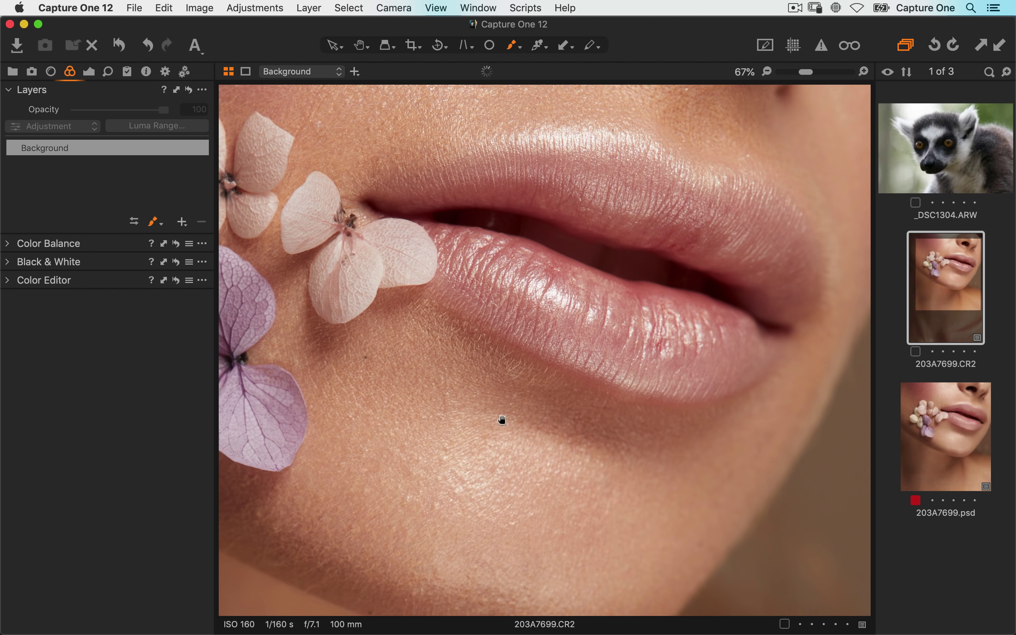
drag(502, 420, 669, 363)
key(h)
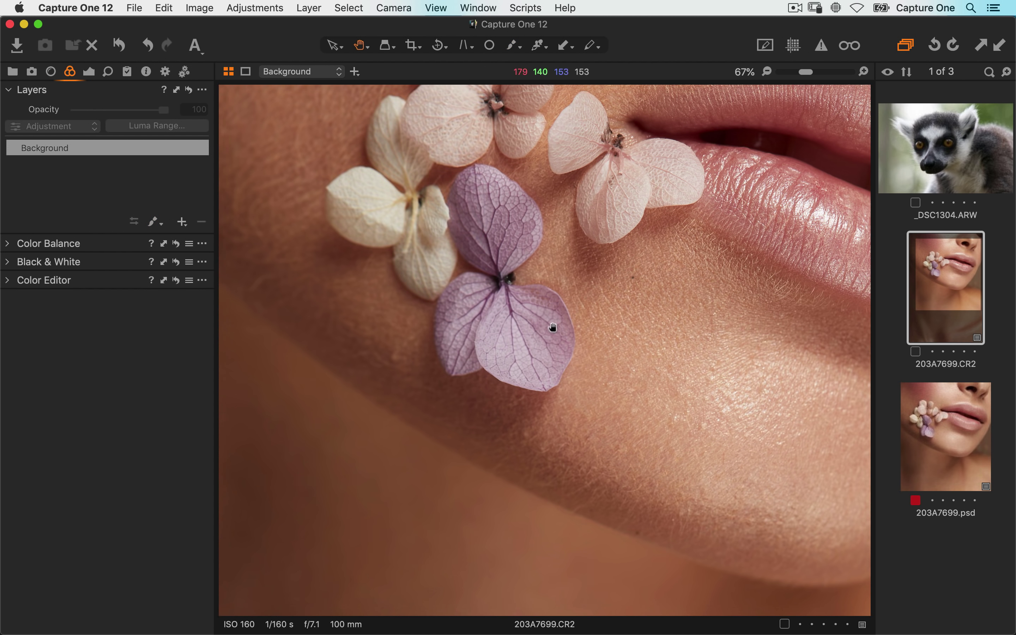
drag(552, 327, 580, 380)
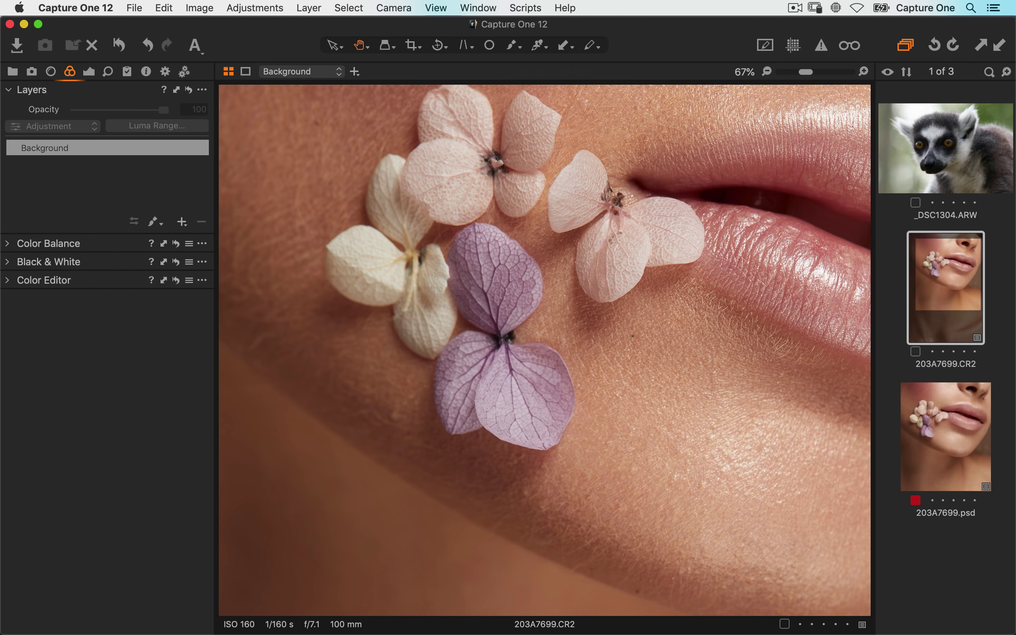
click(9, 282)
click(105, 165)
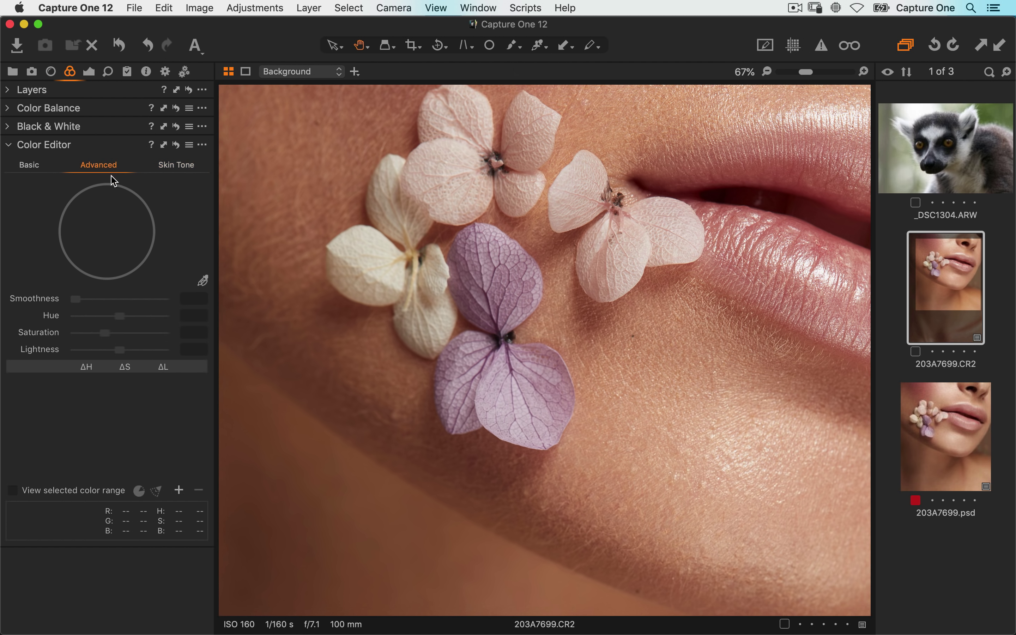
click(494, 290)
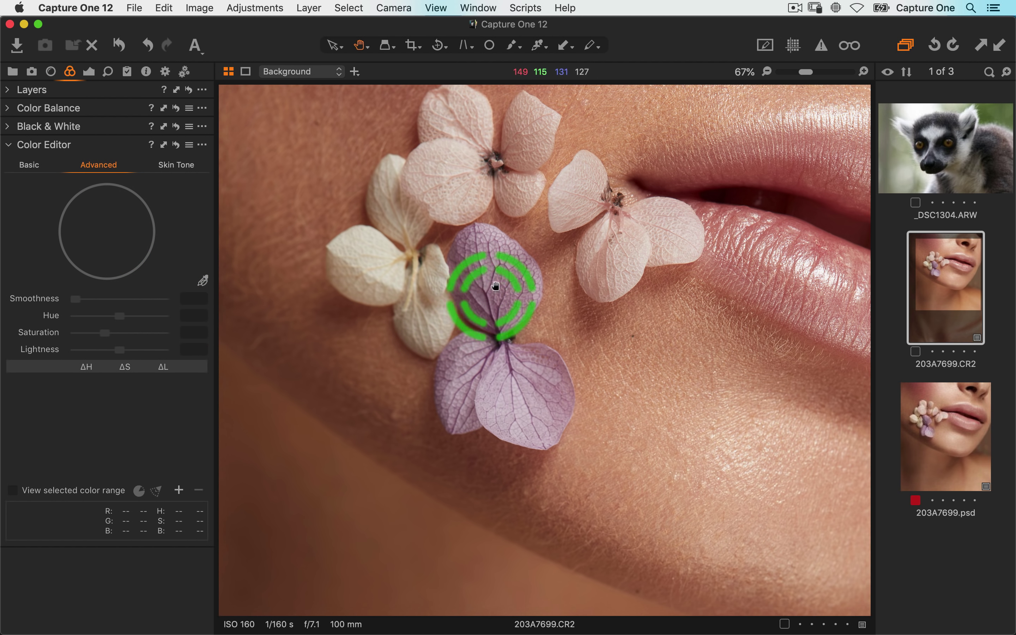
click(203, 280)
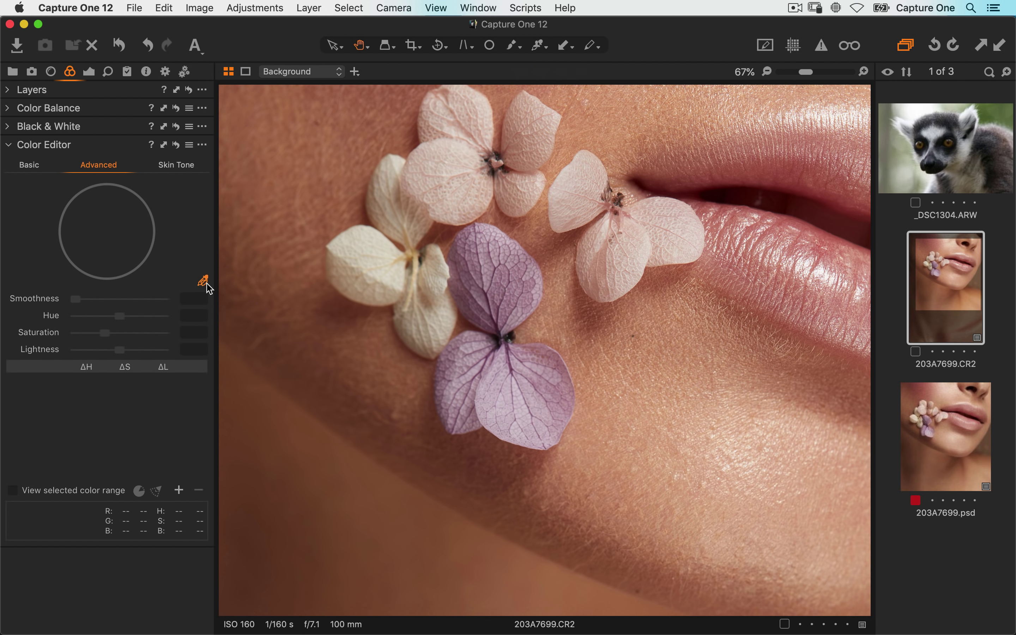
click(509, 315)
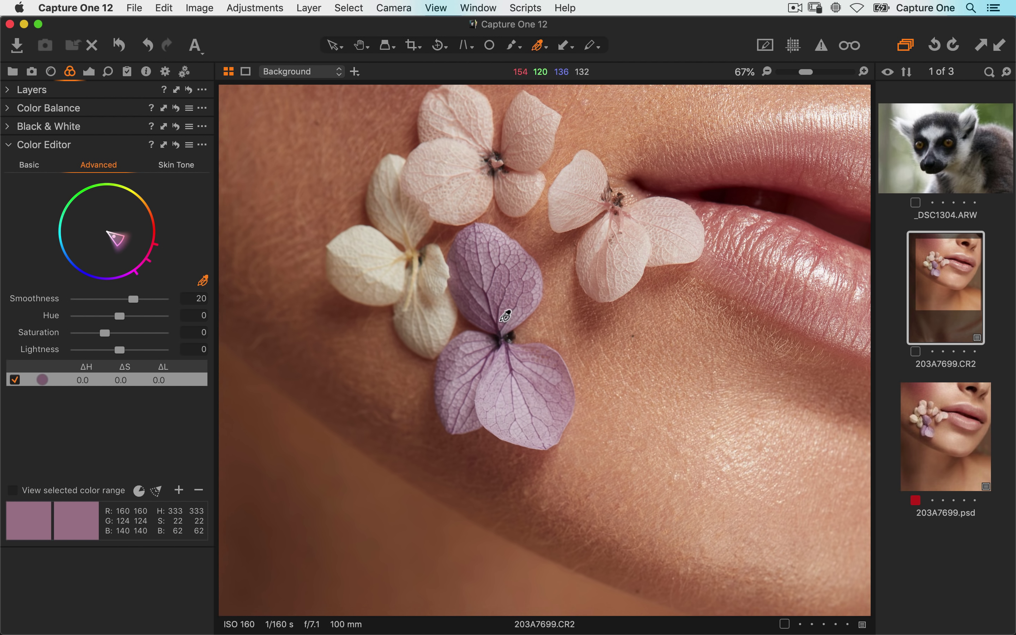
Preview the selected color range and expand its hue and saturation limits to cover the whole purple flower
click(17, 490)
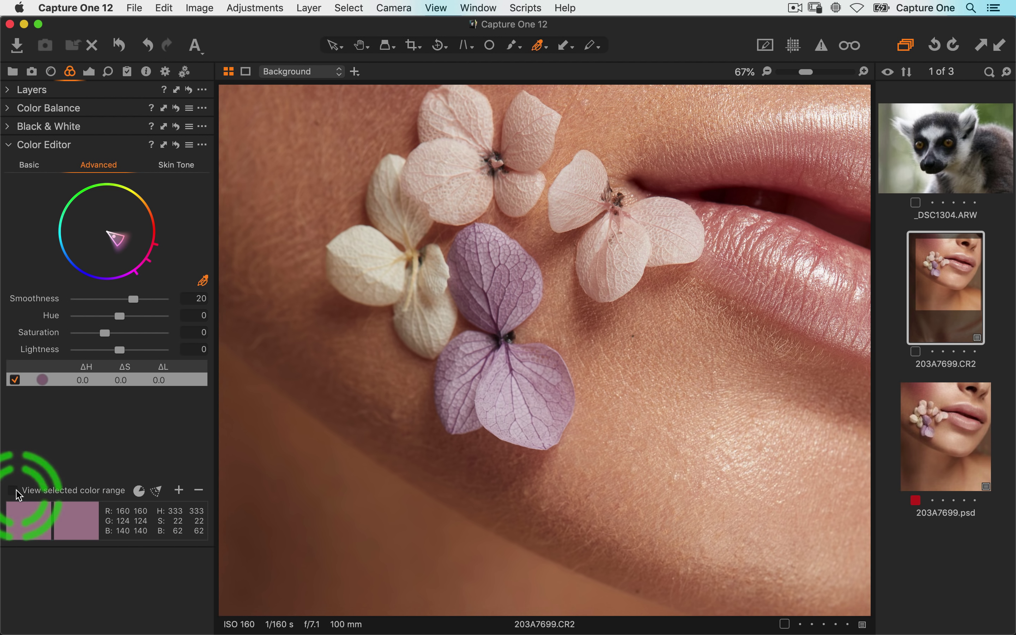
click(13, 490)
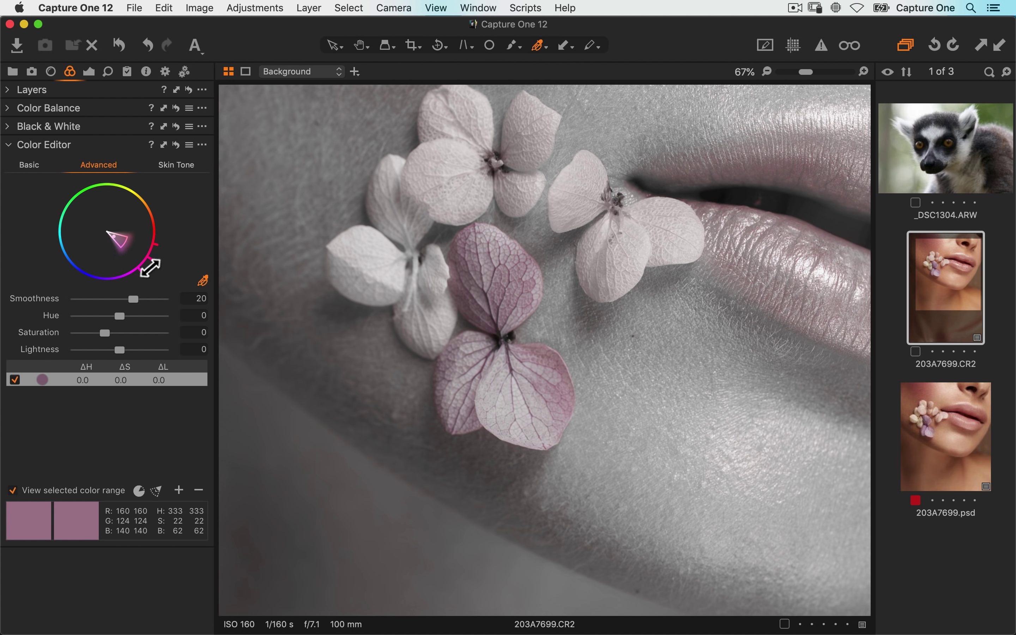
mouse_move(150, 267)
mouse_down()
mouse_move(133, 274)
mouse_move(120, 242)
mouse_move(163, 269)
mouse_move(161, 281)
mouse_up()
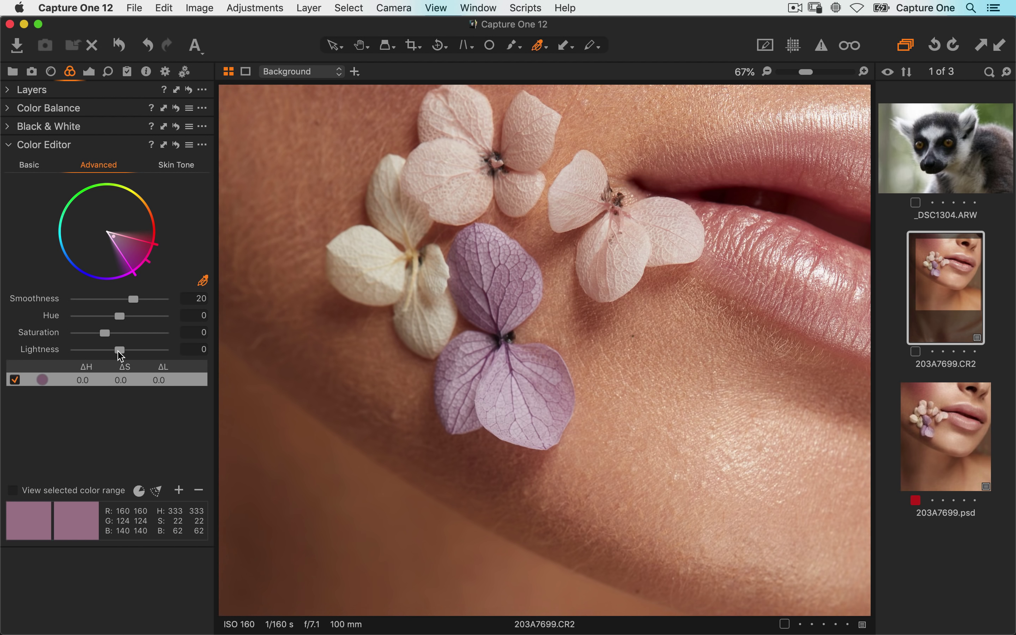
Try a Lightness of 28 on the purple color range and reset it
mouse_move(119, 352)
mouse_down()
mouse_move(91, 351)
mouse_move(152, 352)
mouse_move(89, 352)
mouse_move(154, 354)
mouse_move(77, 349)
mouse_move(145, 353)
mouse_move(97, 351)
mouse_move(133, 353)
mouse_up()
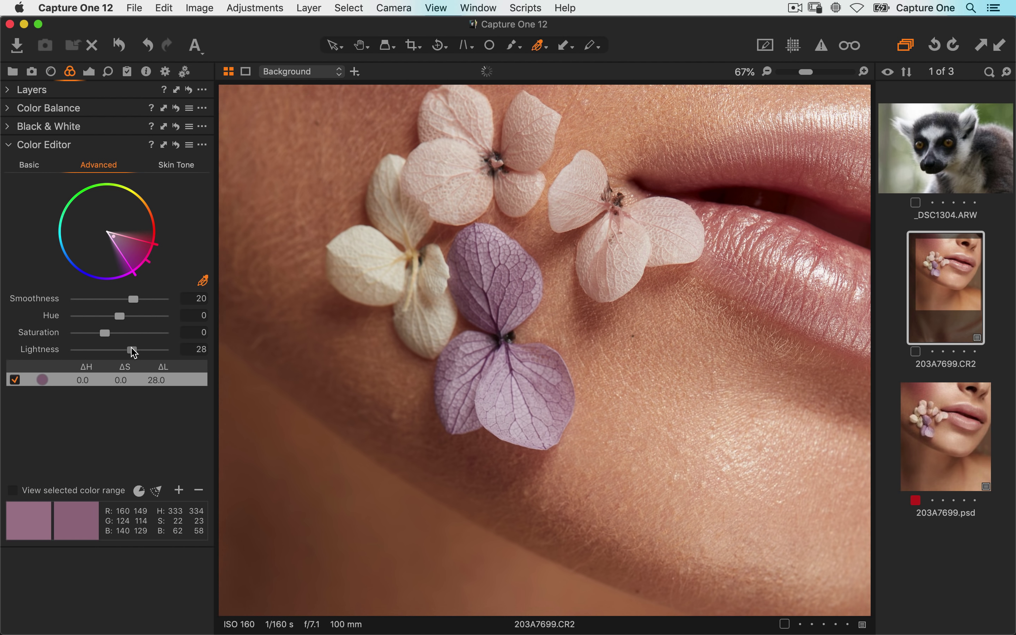
double_click(132, 350)
click(152, 260)
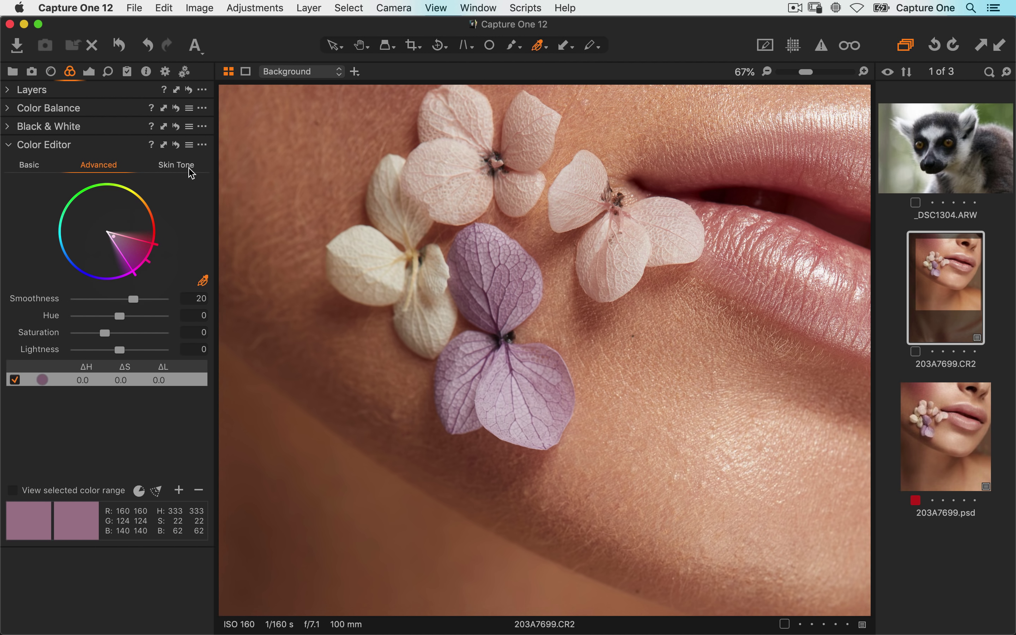
Create a masked layer from the purple color selection and rename it as from col editor
click(202, 145)
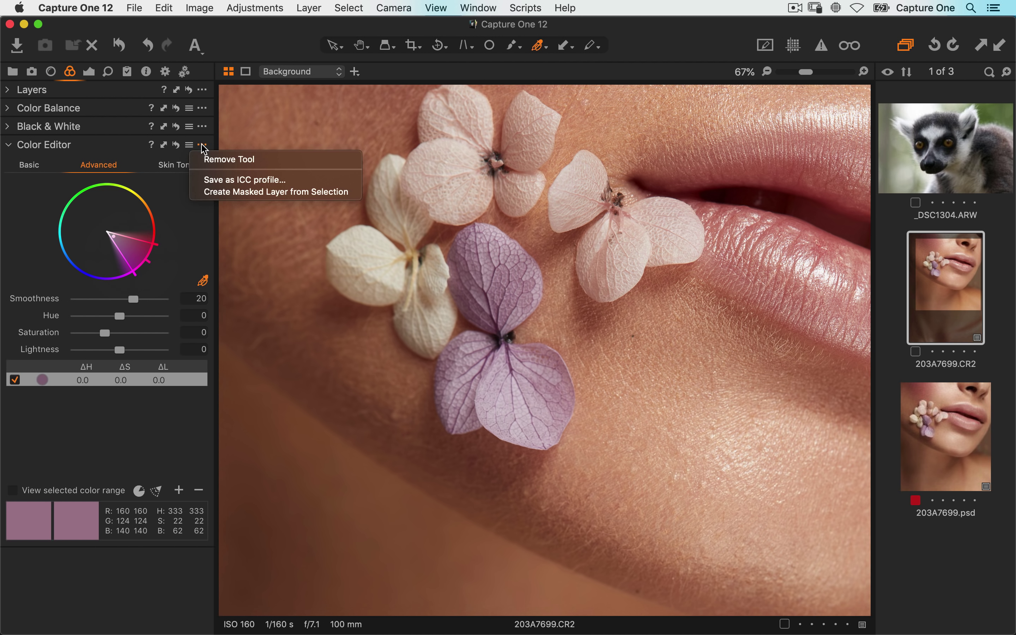
click(215, 192)
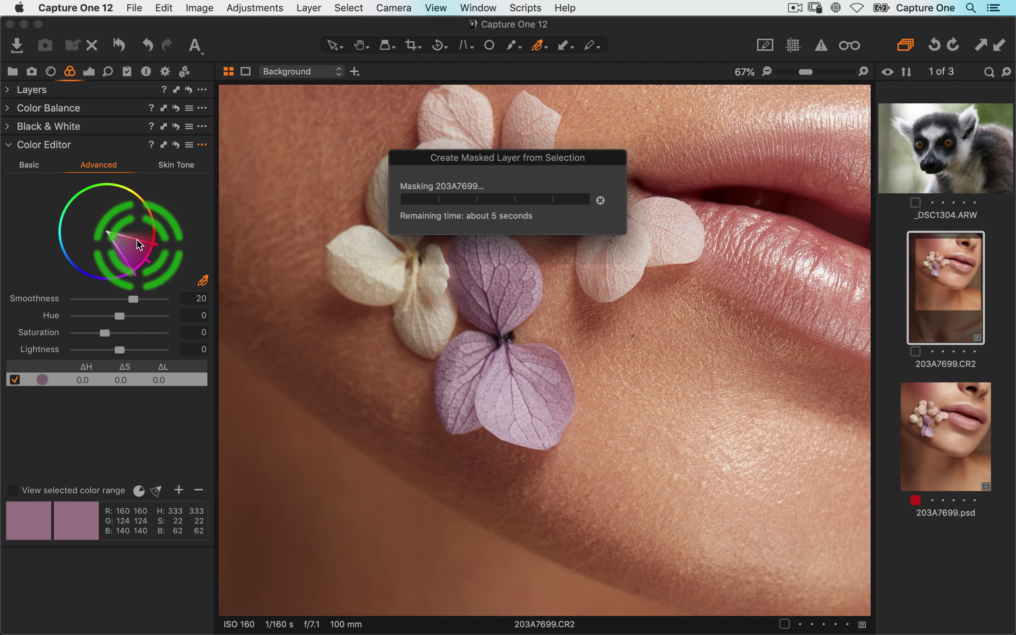
click(9, 91)
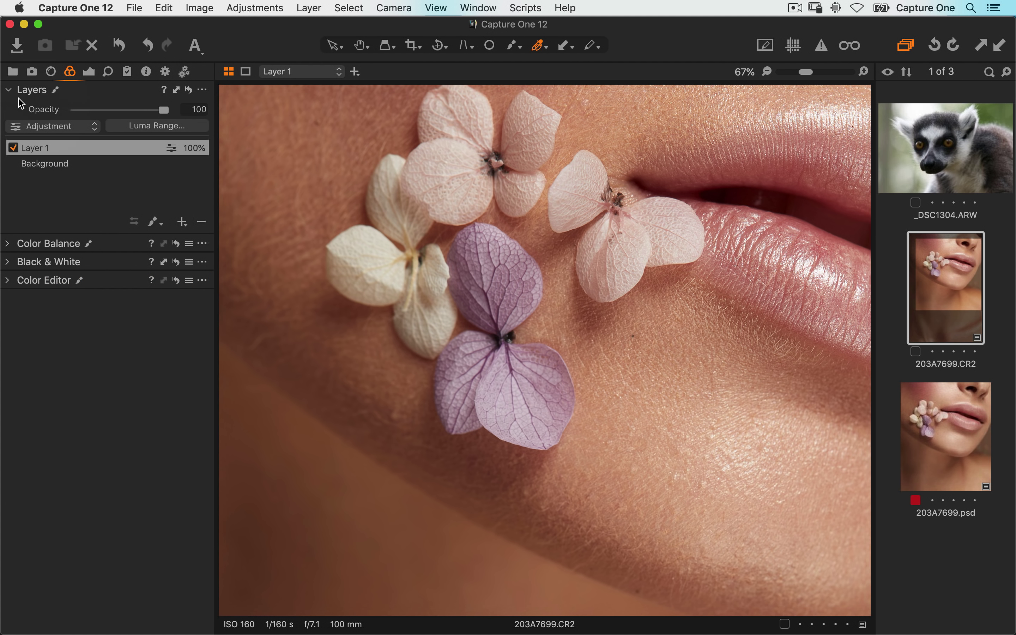
double_click(43, 148)
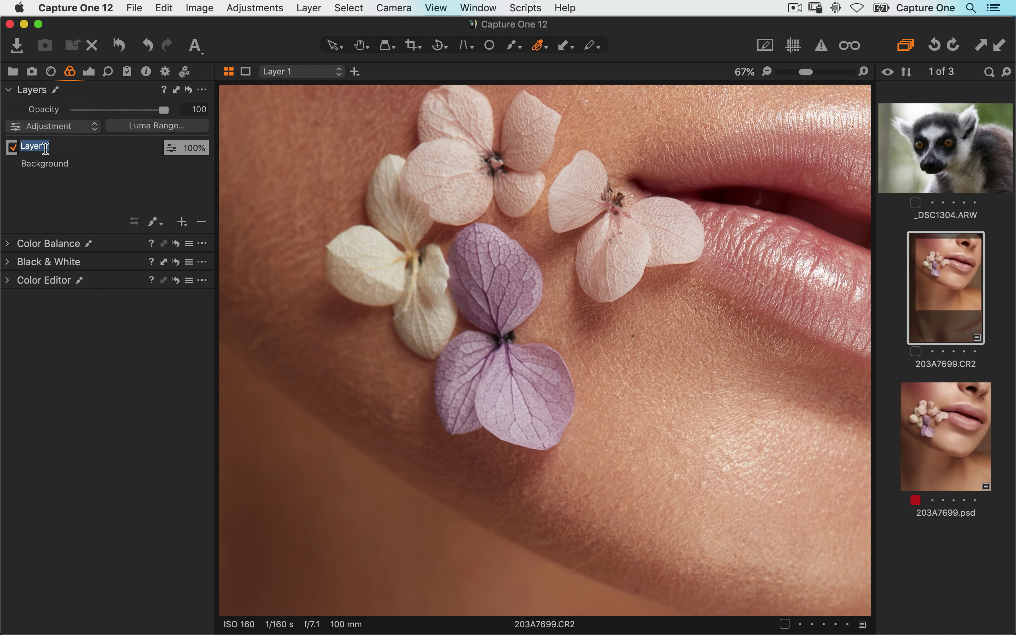
text(from col editor)
key(Return)
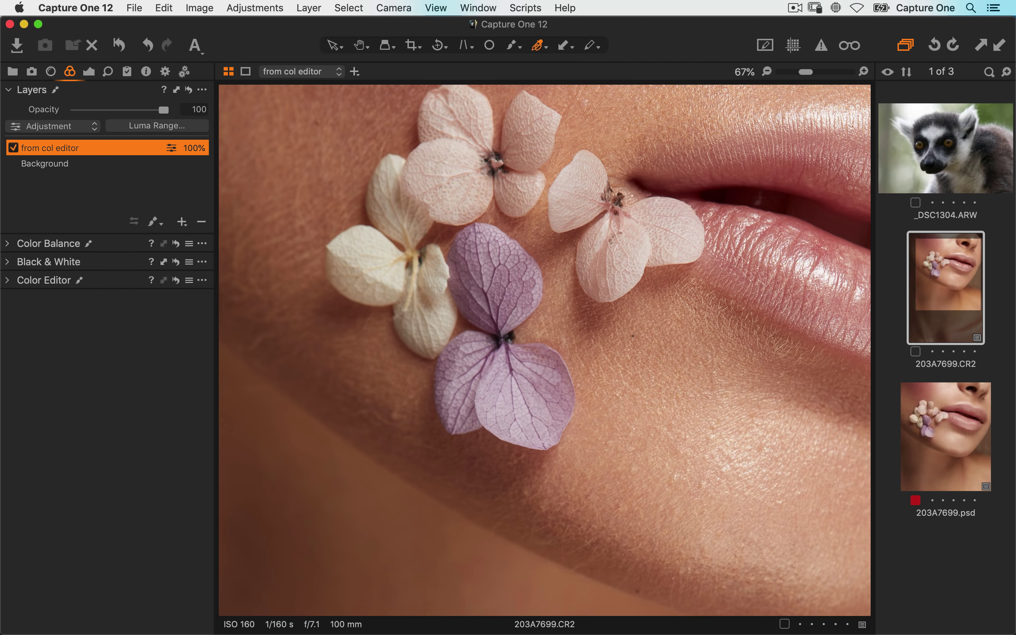
Inspect the new layer's grayscale mask zoomed in on the flowers and with the whole image fitted to view
key(m)
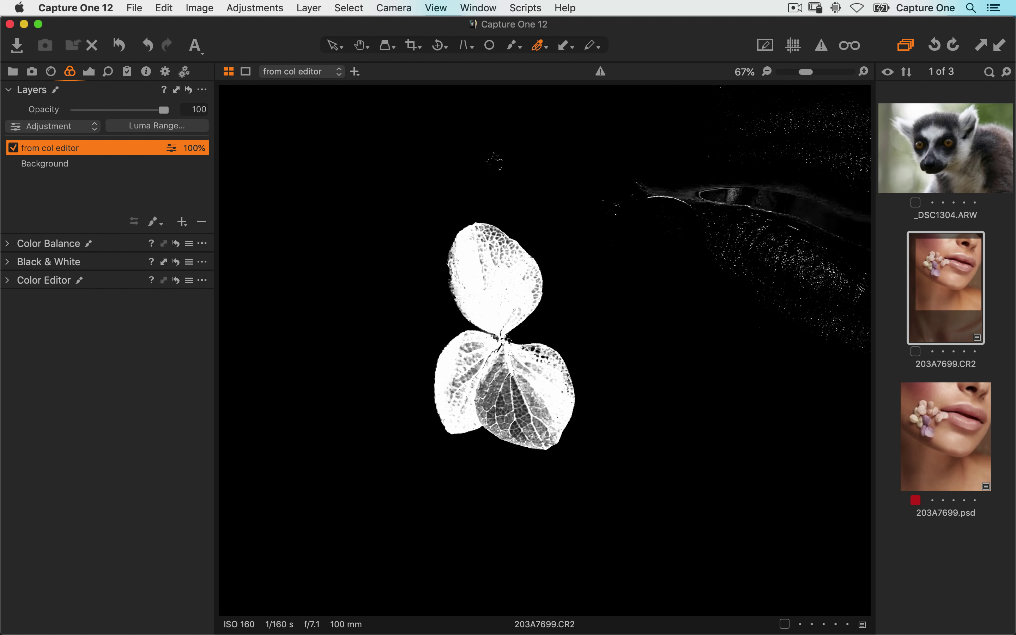
key(m)
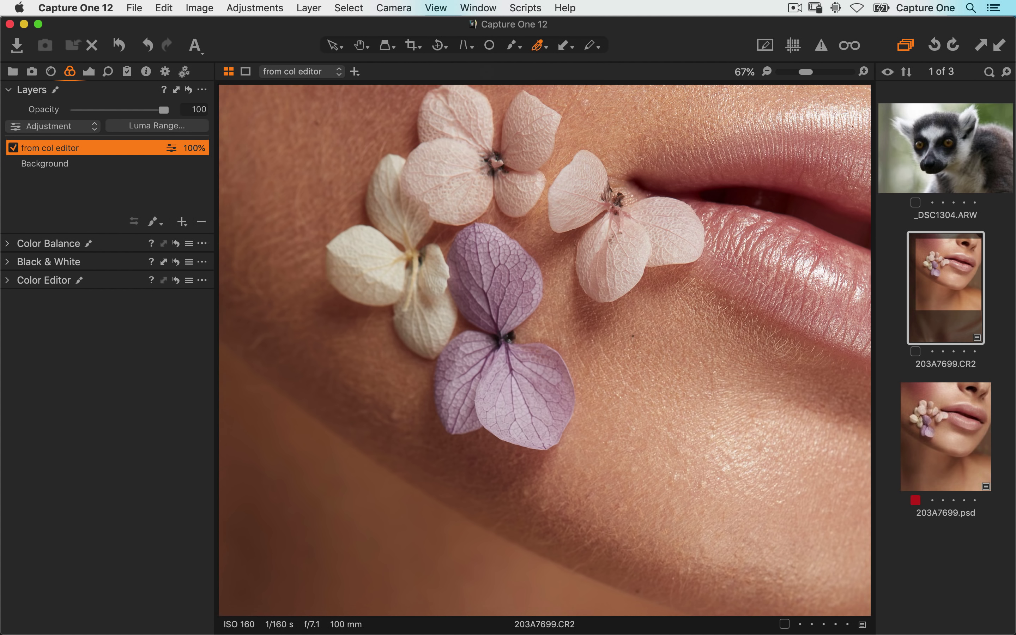
key(h)
key(super+0)
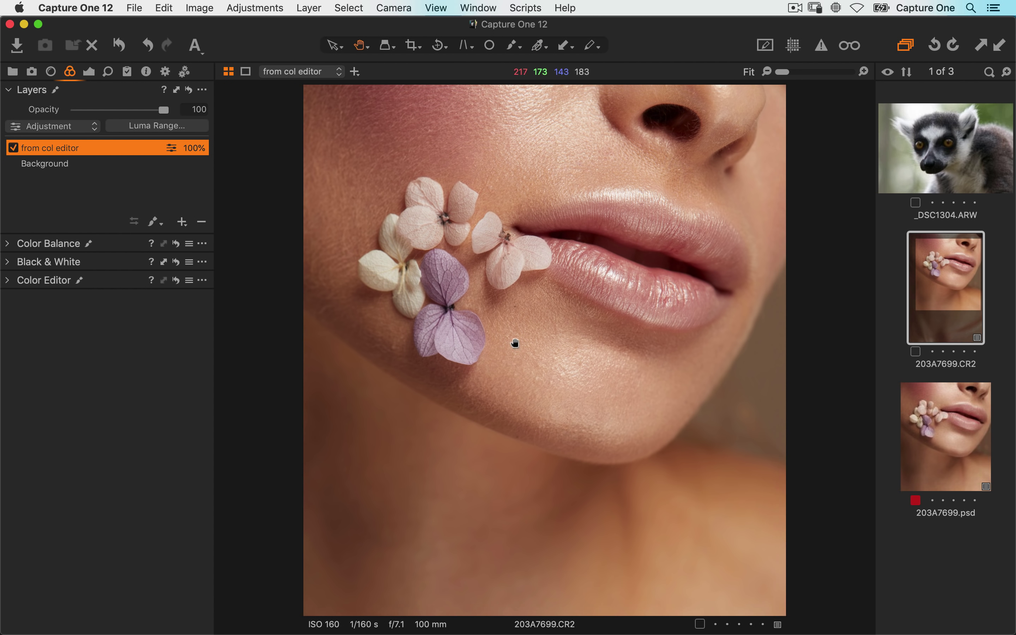
key(m)
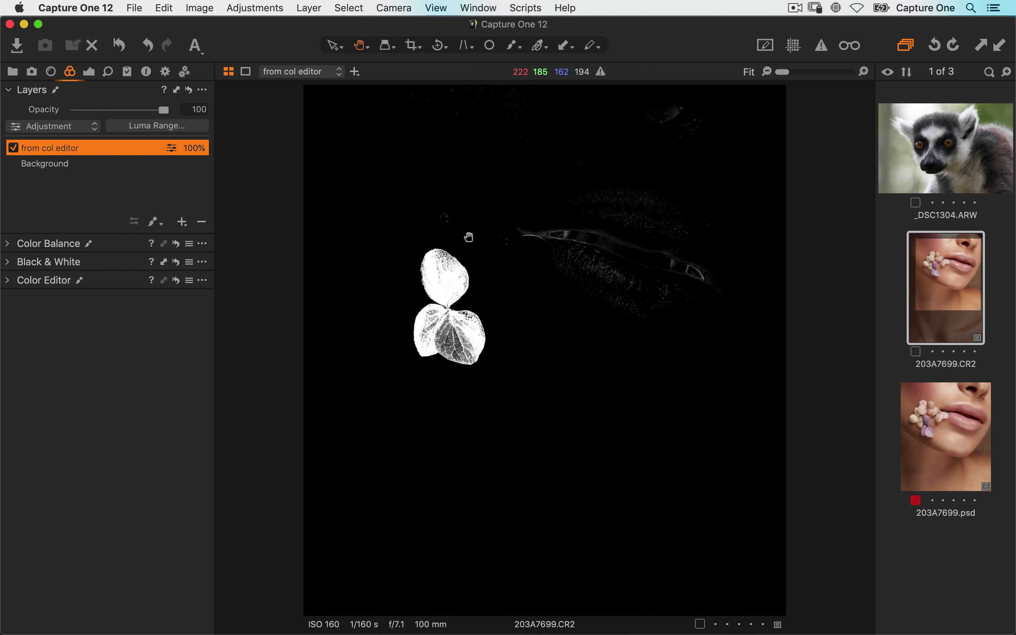
Erase the stray mask patches around the lips, nose and cheek outside the purple flower and display the color mask over the photo
click(570, 227)
click(156, 231)
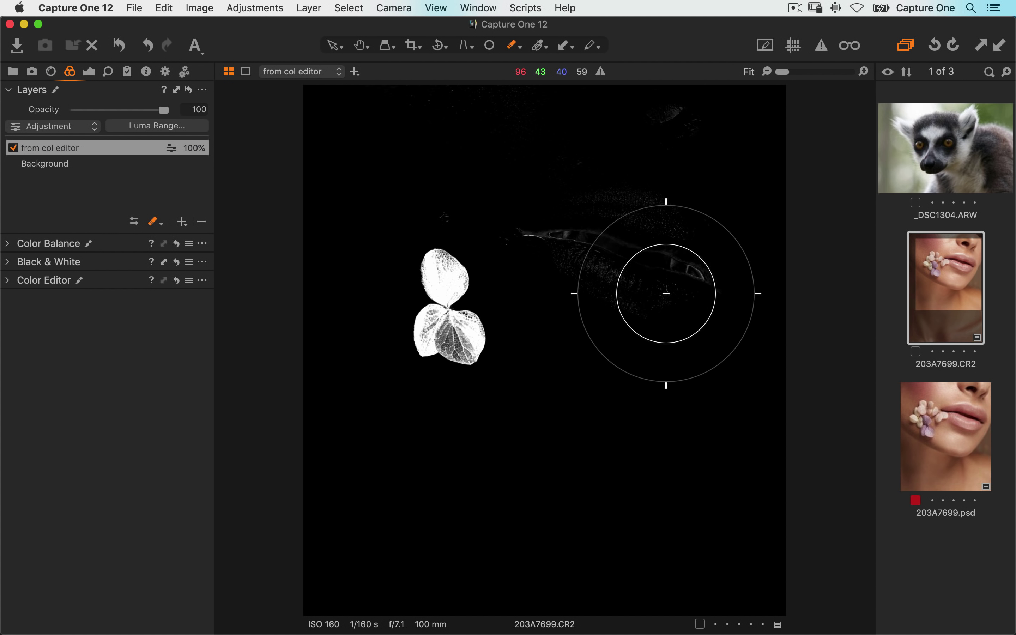
right_click(679, 244)
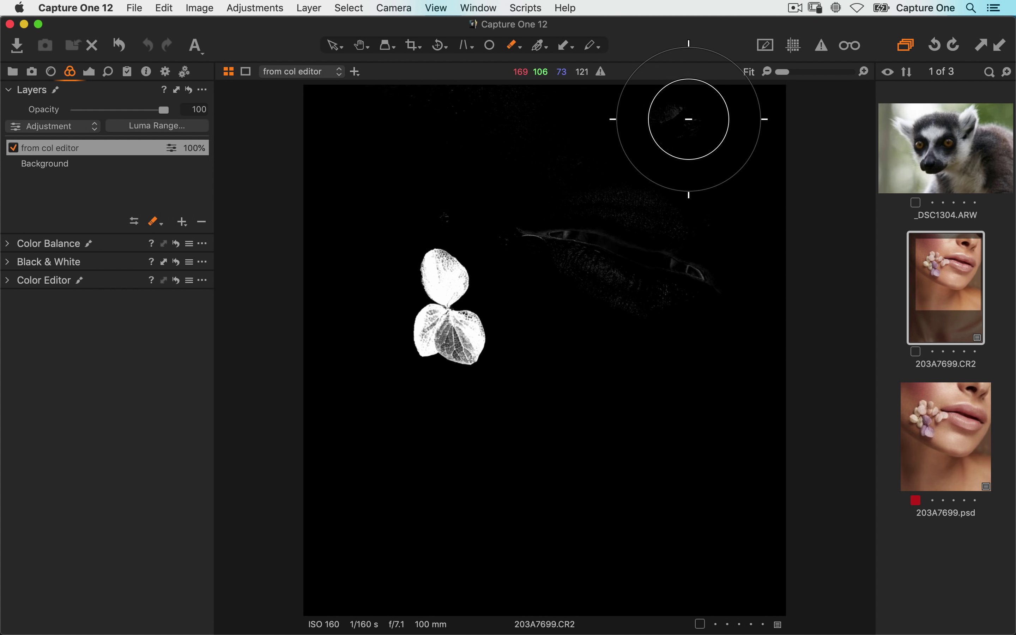
mouse_move(688, 120)
mouse_down()
mouse_move(665, 272)
mouse_move(685, 332)
mouse_move(602, 247)
mouse_move(568, 235)
mouse_move(477, 166)
mouse_up()
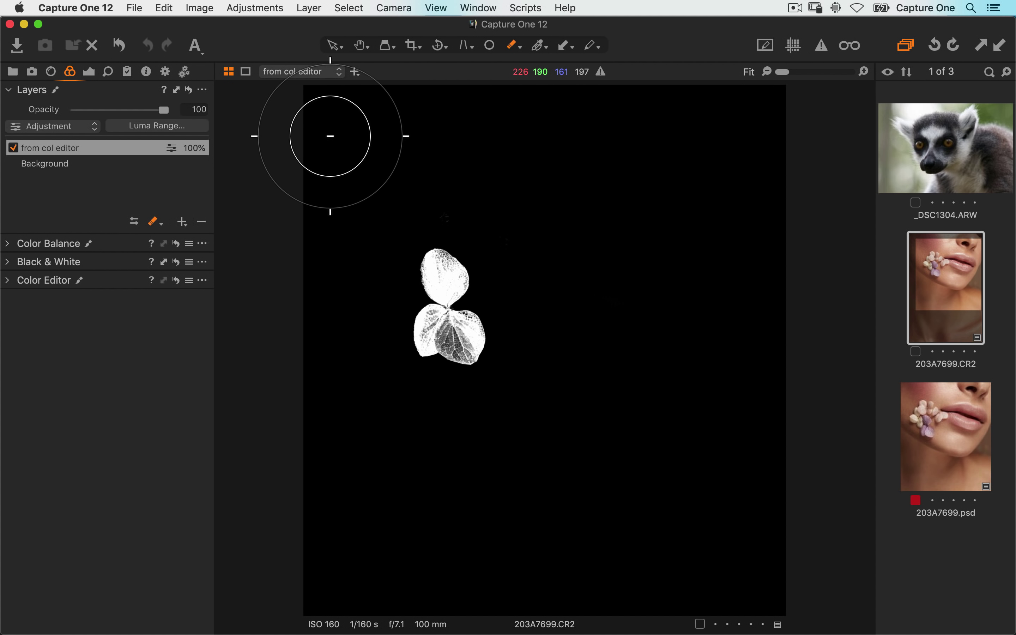
mouse_move(330, 136)
mouse_down()
mouse_move(556, 129)
mouse_move(660, 198)
mouse_move(328, 102)
mouse_move(322, 131)
mouse_up()
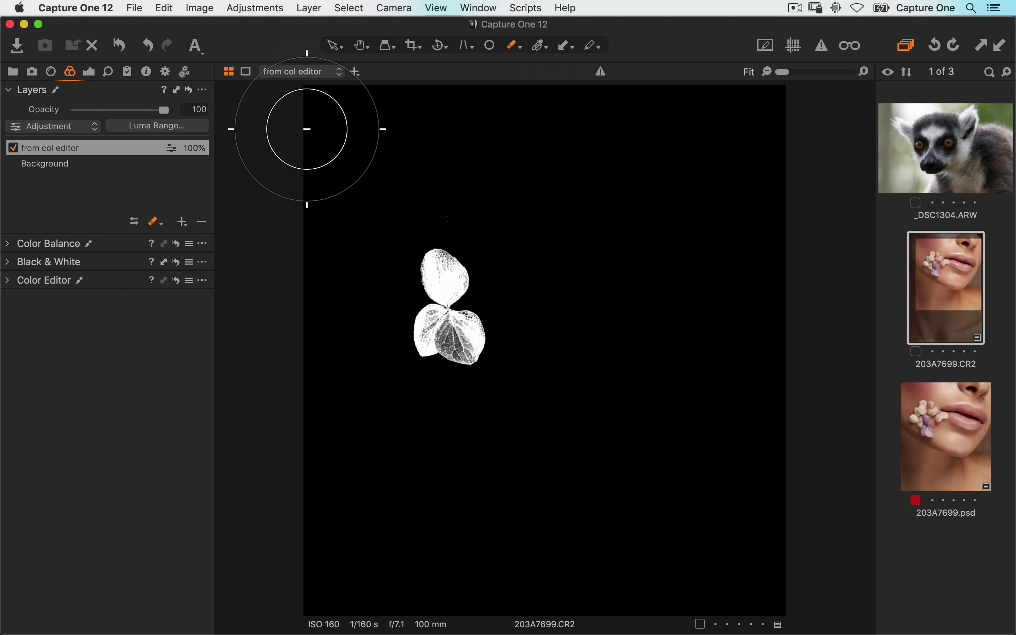
key(m)
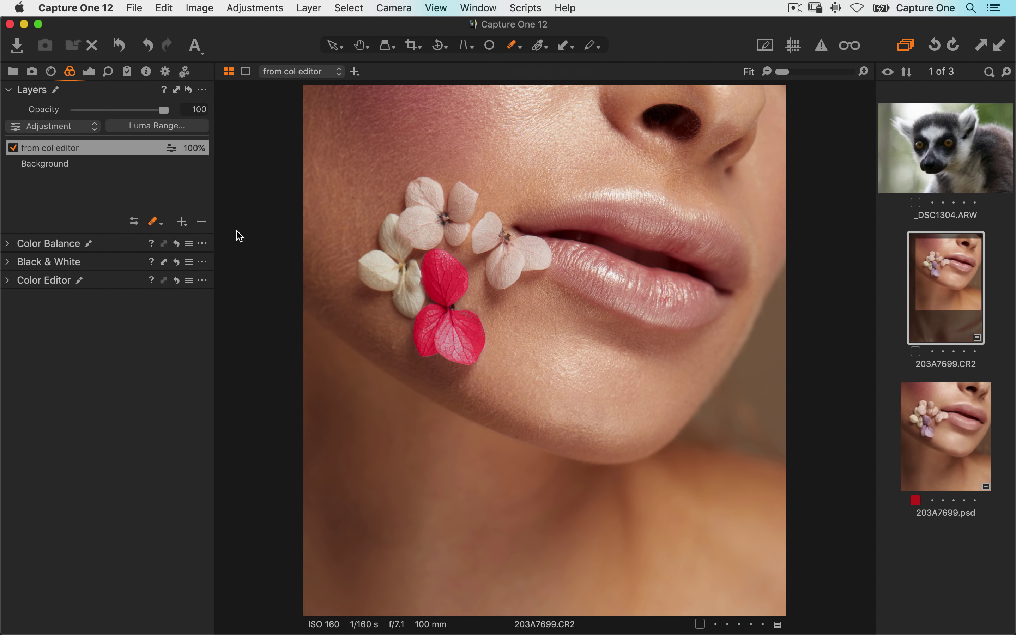
Try an Exposure of 1.66 on the flower layer and examine the petal edges at 300% zoom
key(super+alt+0)
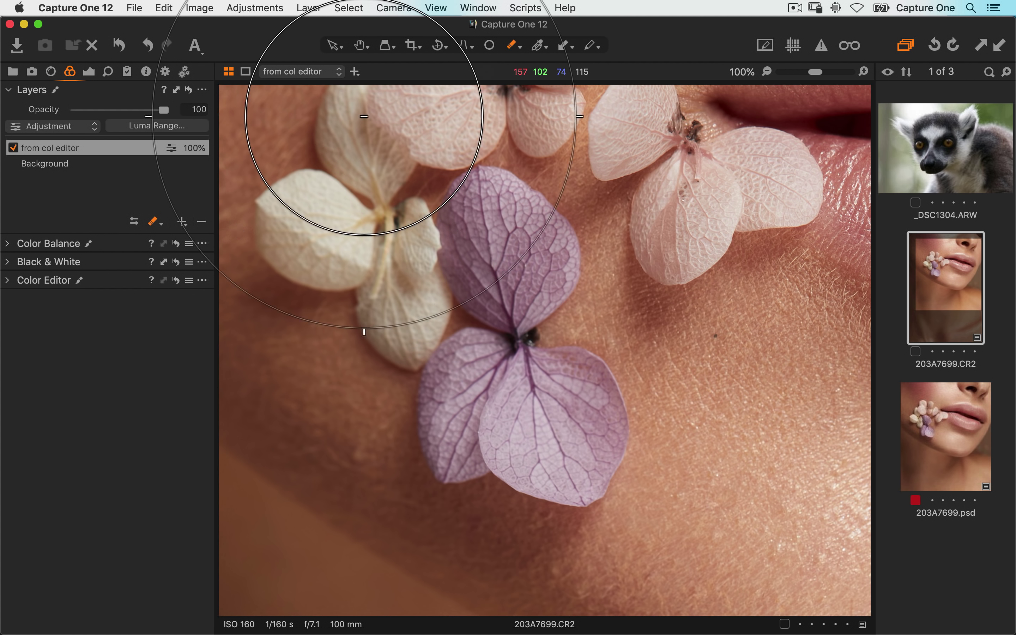
click(88, 74)
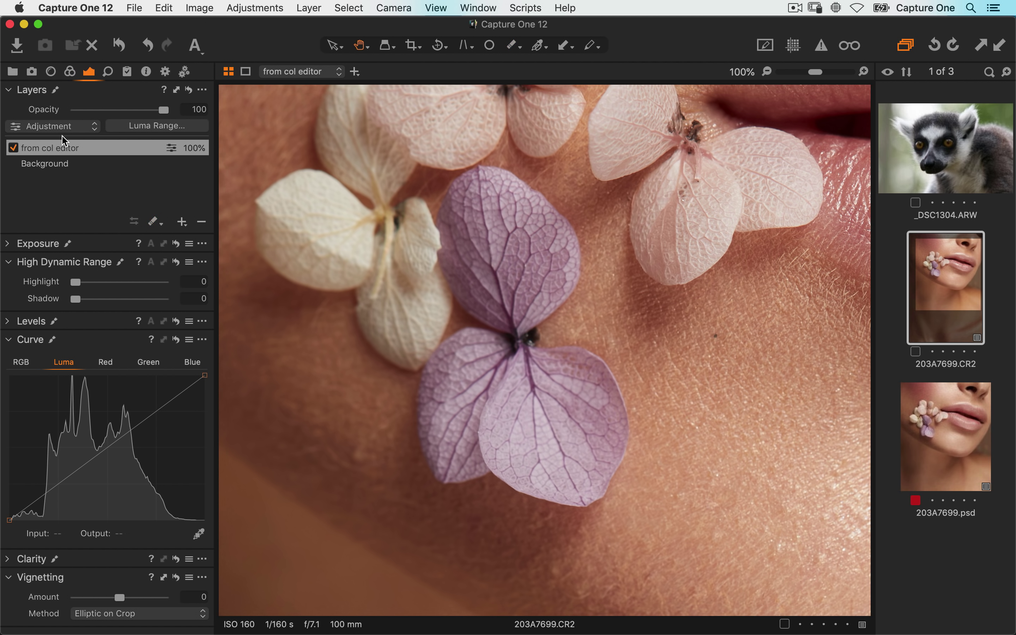
click(8, 245)
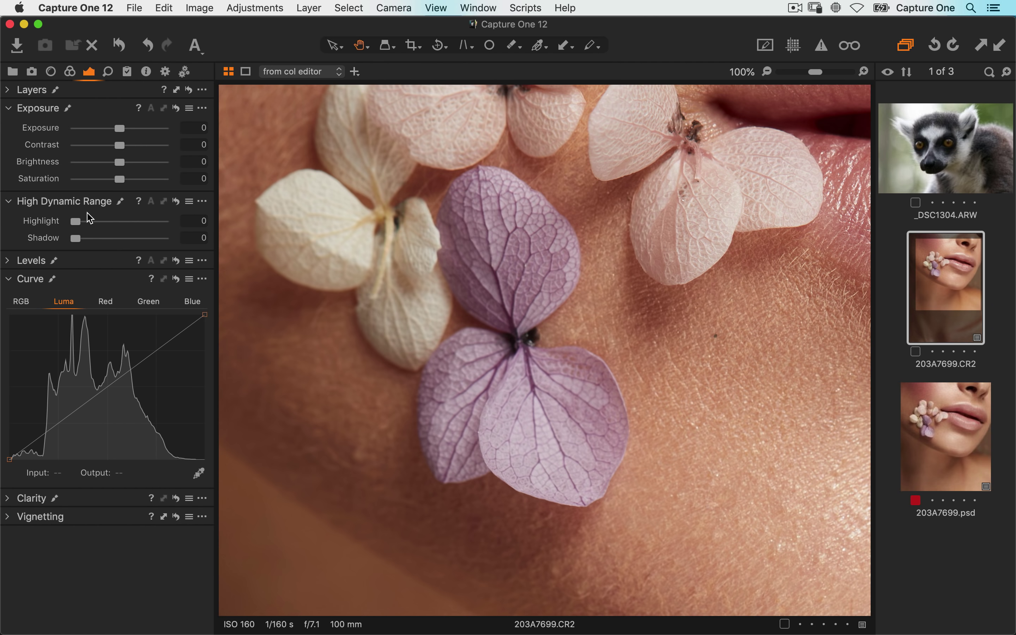
drag(121, 134, 141, 133)
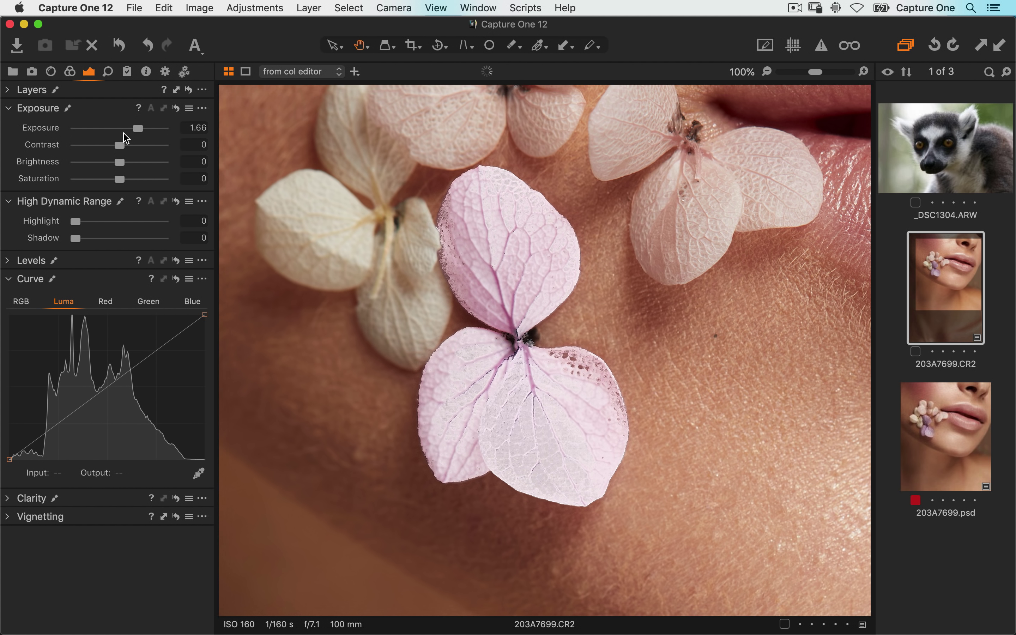
key(super+equal)
key(super+equal)
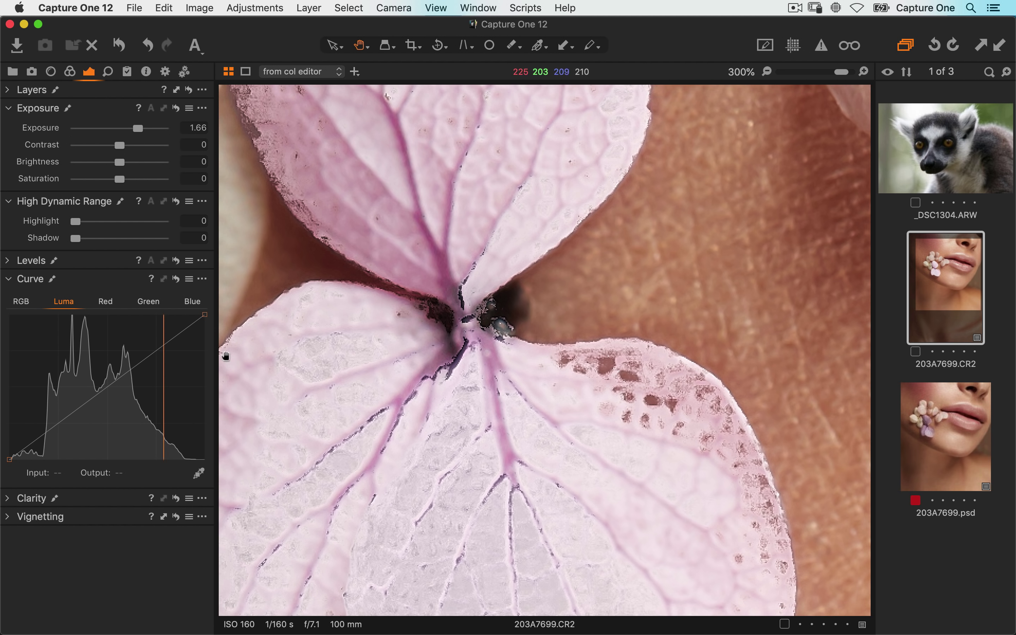
drag(353, 336, 678, 204)
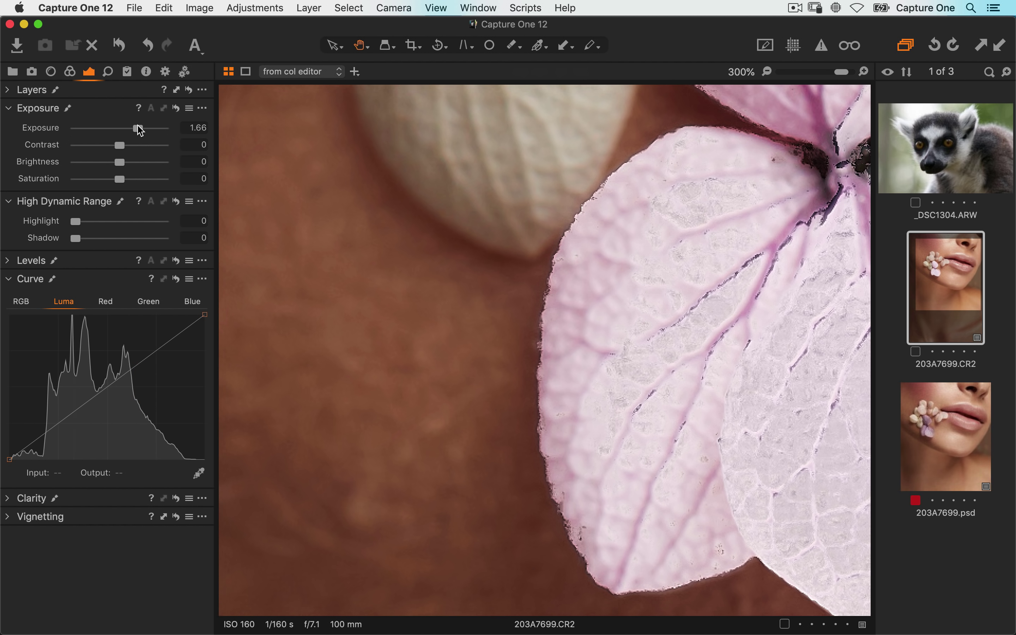
Lower the flower layer's Exposure to -0.16, compare the petals up close, and reduce it further to -0.53
drag(140, 130, 117, 131)
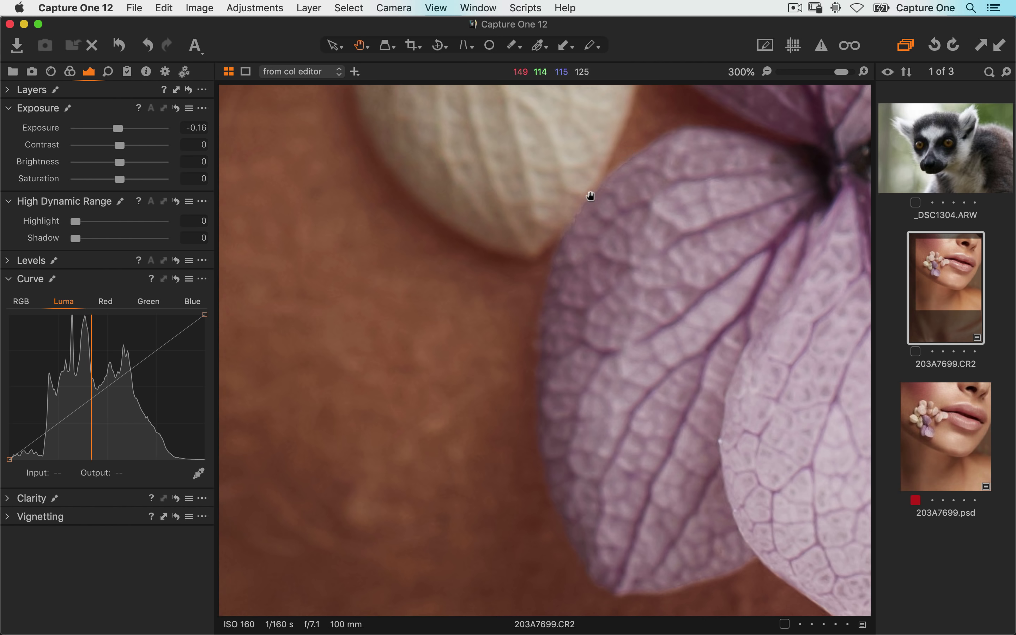
drag(644, 168, 271, 227)
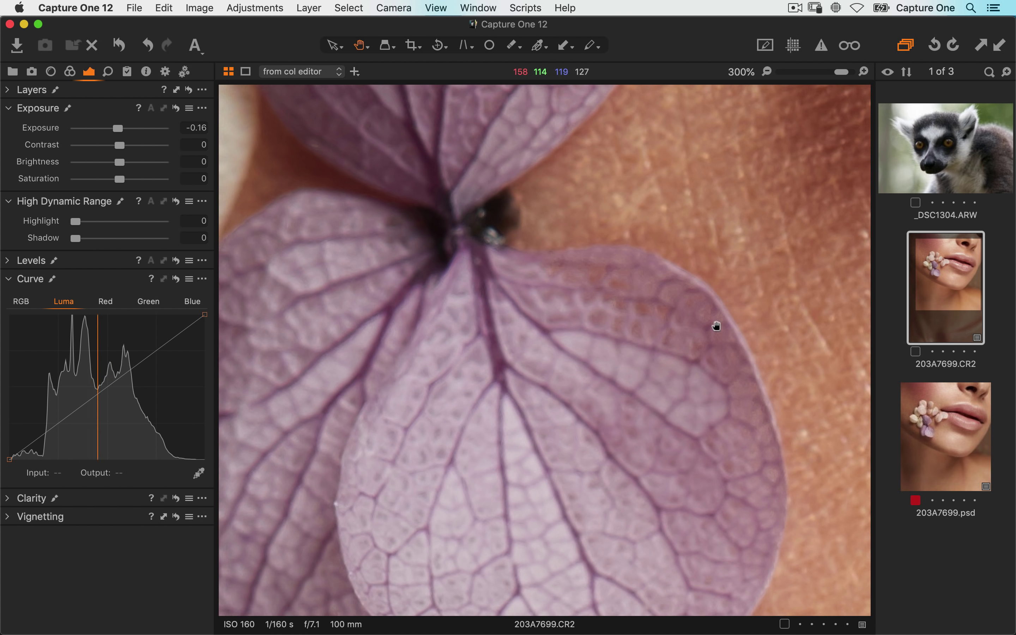
drag(481, 222, 610, 205)
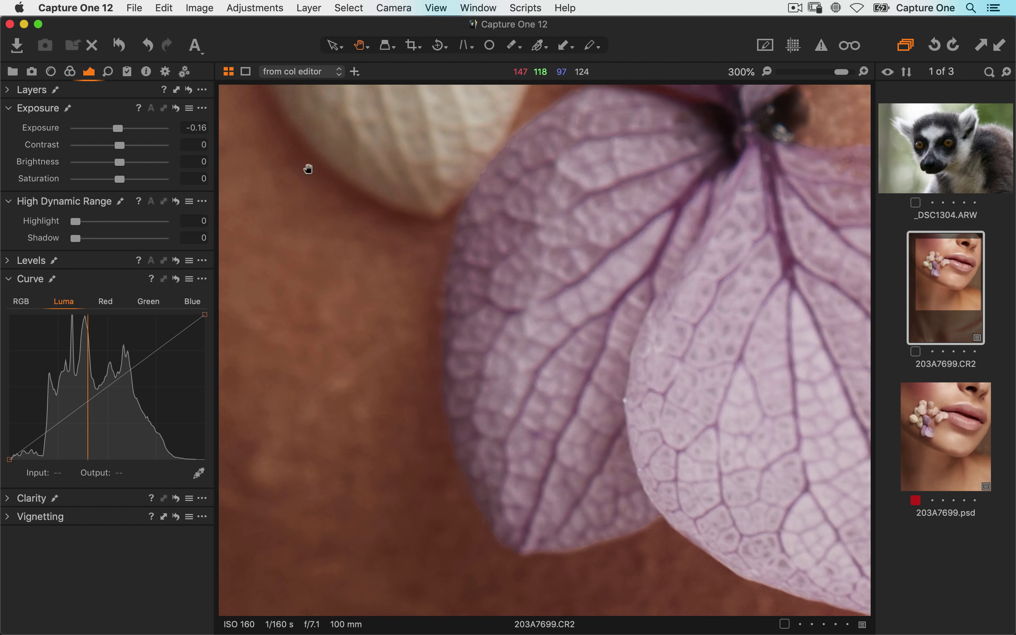
mouse_move(117, 128)
mouse_down()
mouse_move(104, 134)
mouse_move(112, 136)
mouse_up()
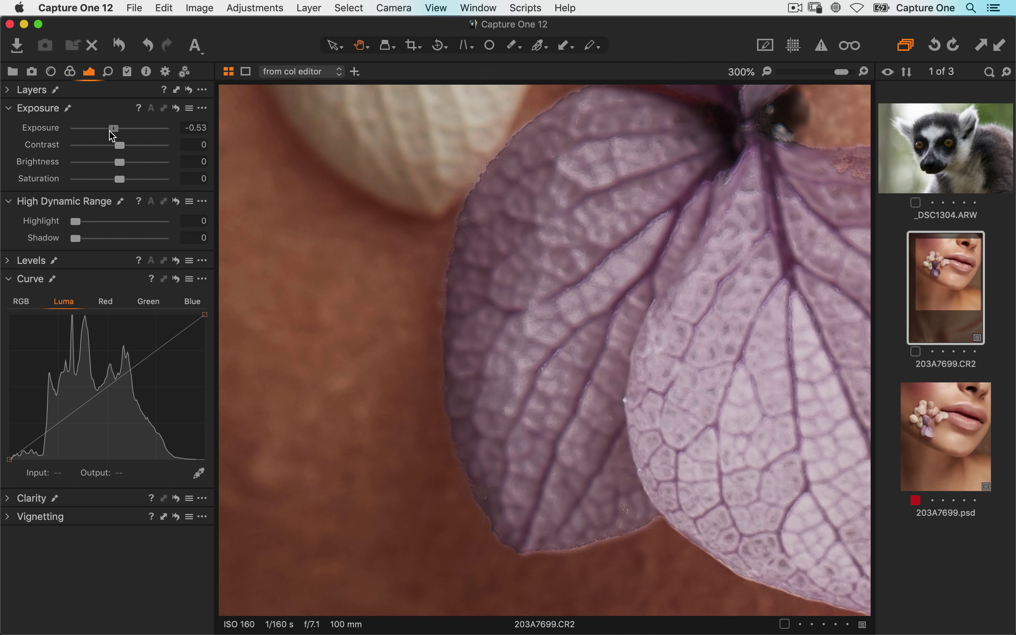
Try feathering the from col editor layer's mask in grayscale view with a Radius of 12.1
click(15, 90)
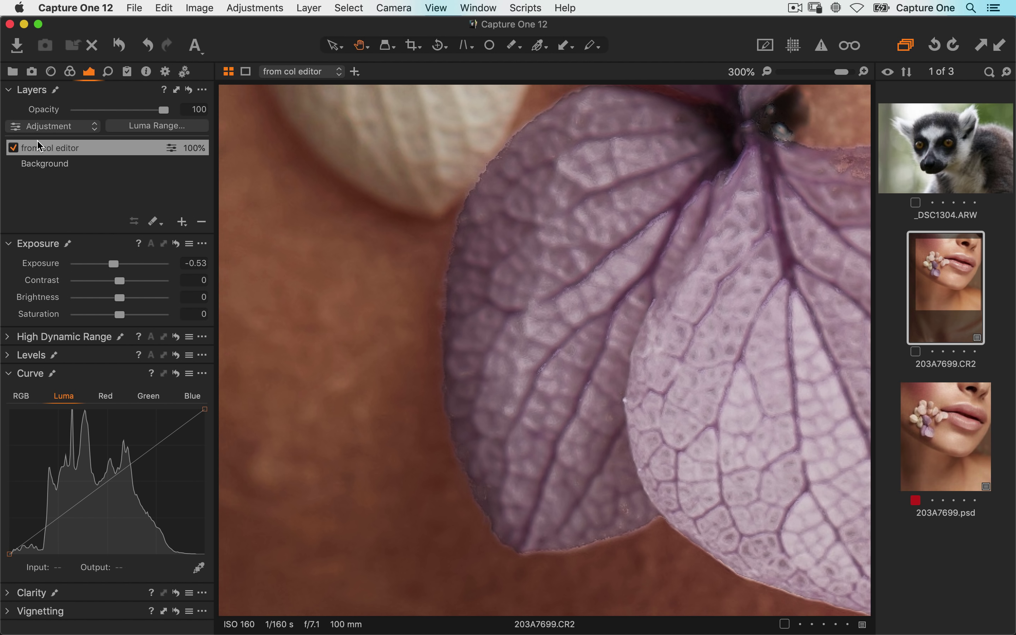
key(alt+m)
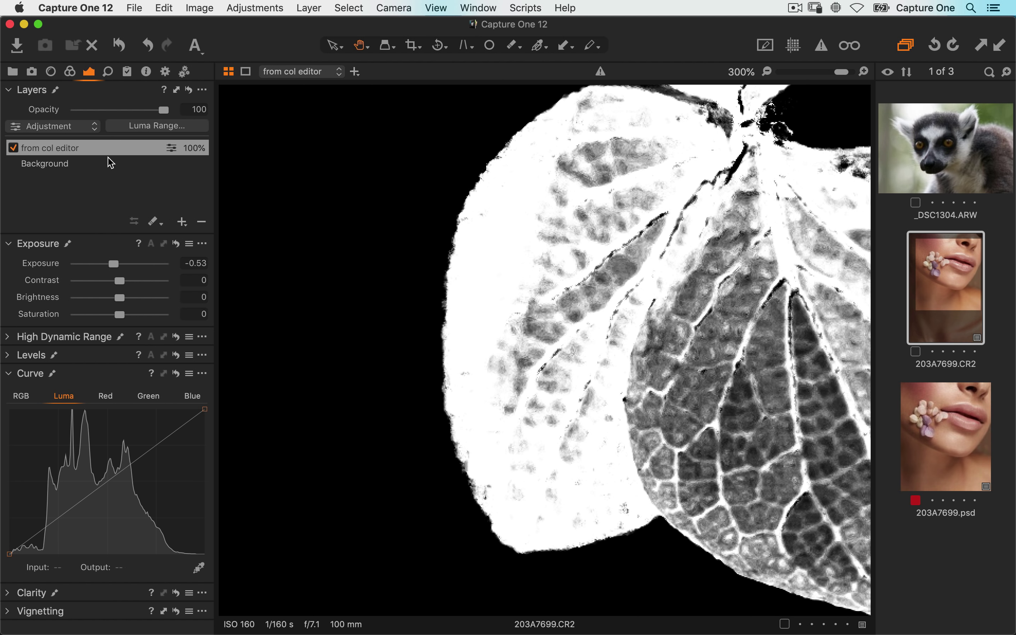
right_click(100, 149)
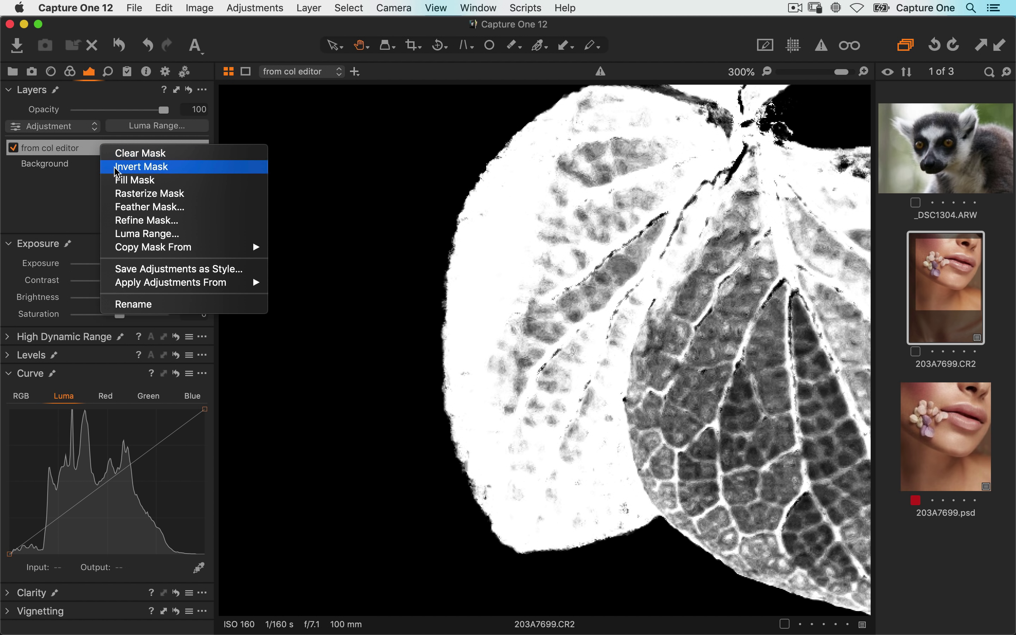
click(141, 211)
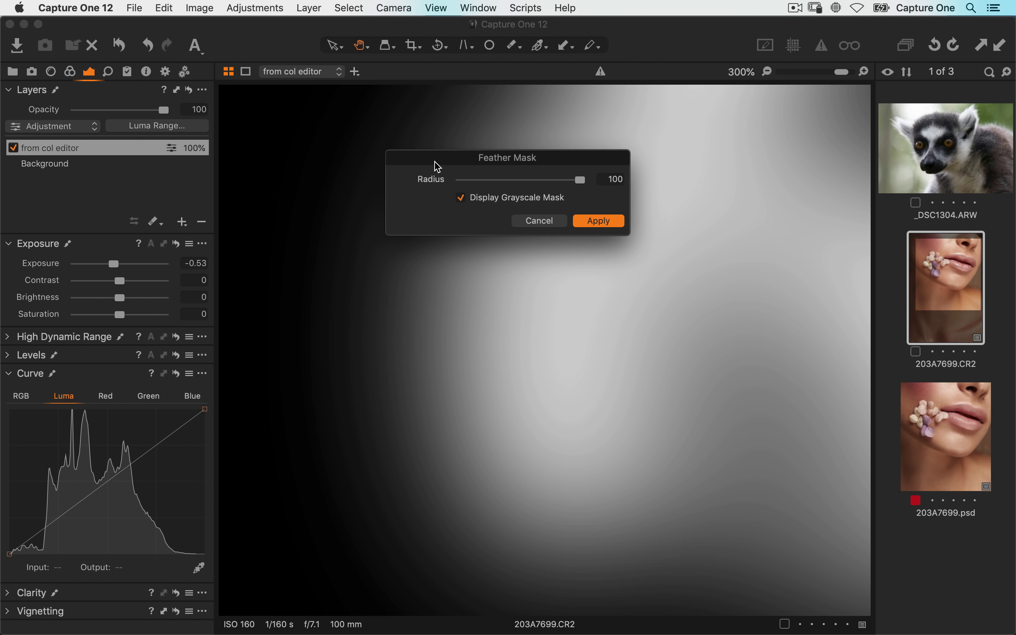
drag(435, 166, 340, 255)
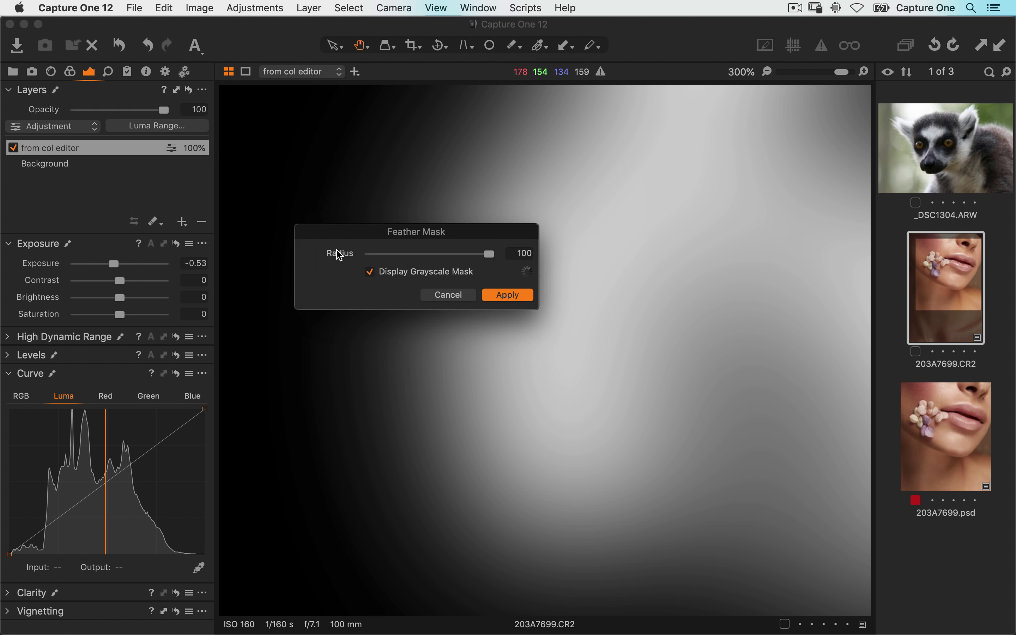
drag(445, 314, 400, 315)
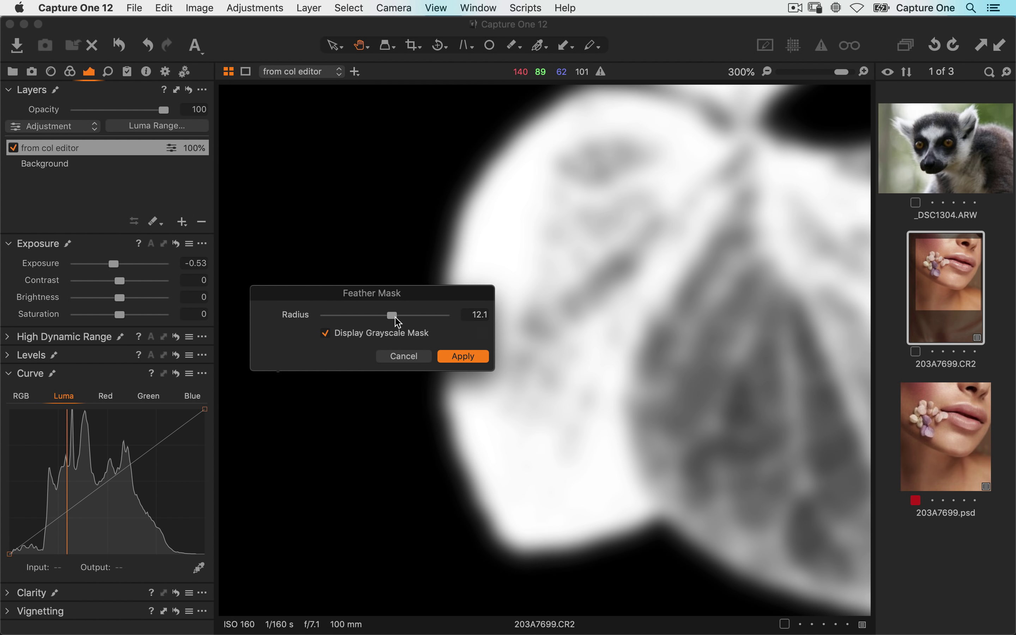
click(397, 356)
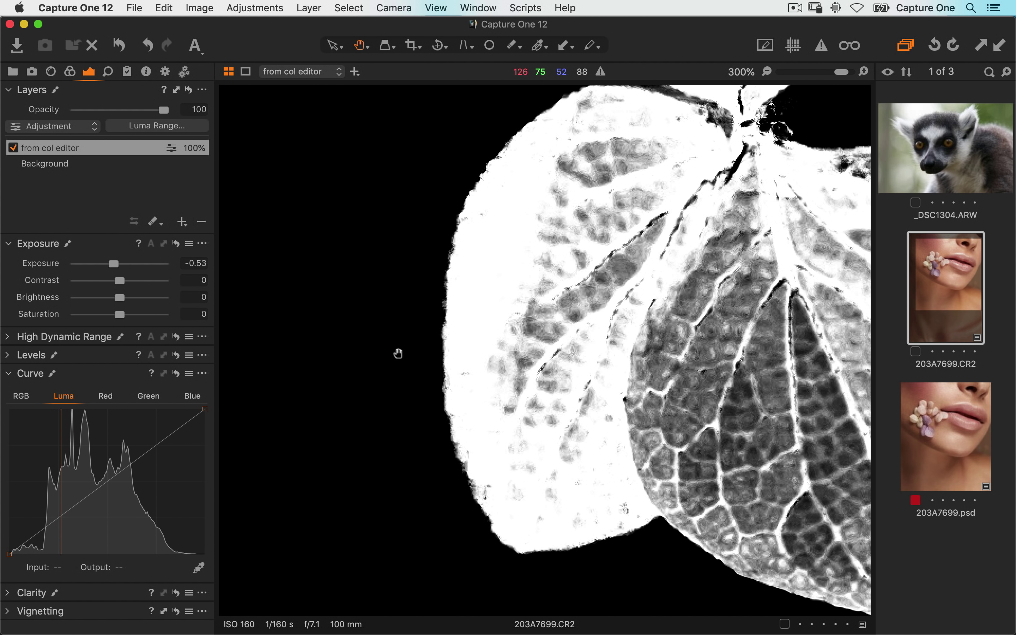
Try feathering the flower mask over the normal photo with a Radius of 2.5, checking it with the mask overlay
key(m)
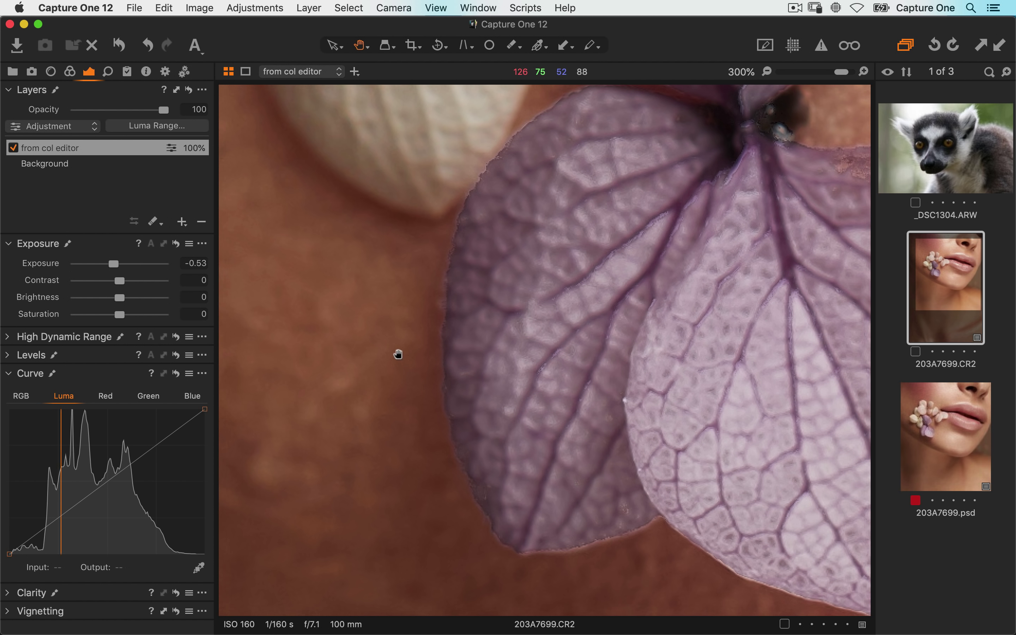
right_click(98, 149)
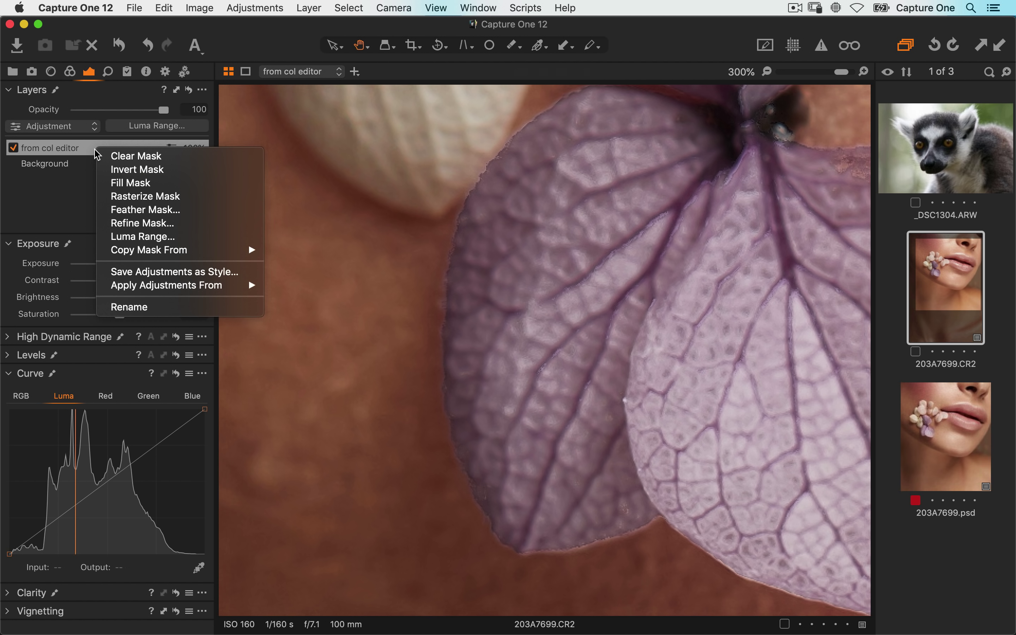
click(124, 212)
drag(331, 302, 329, 311)
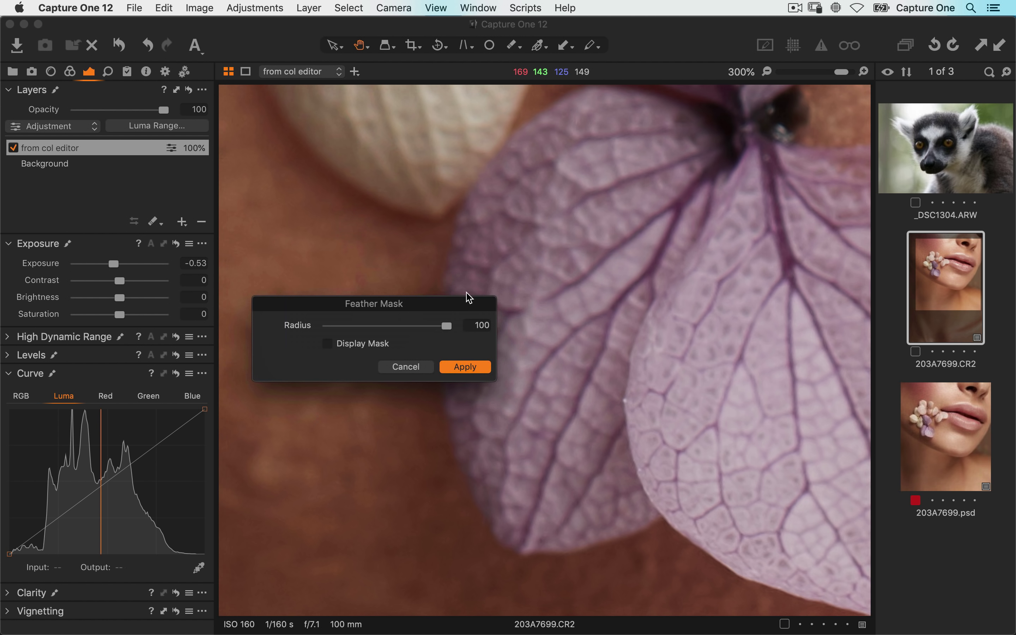
drag(451, 326, 358, 329)
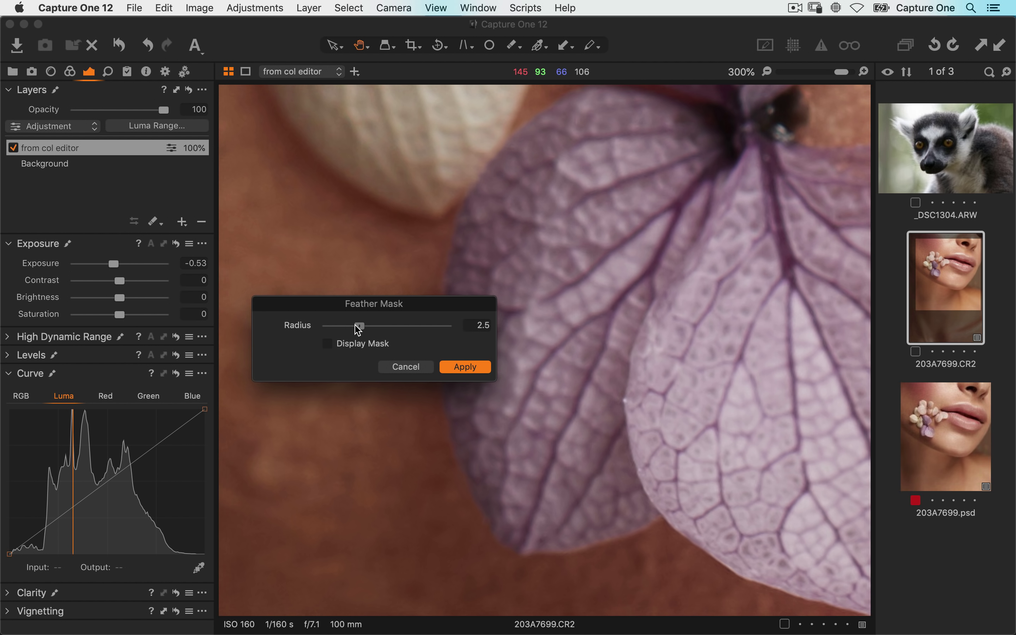
click(355, 347)
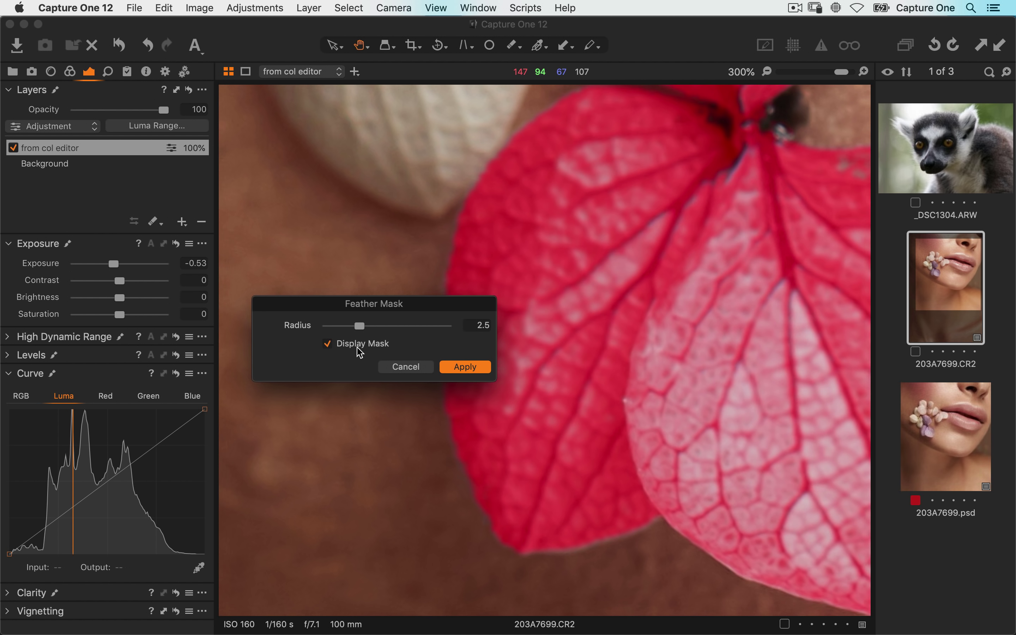
click(356, 347)
click(389, 367)
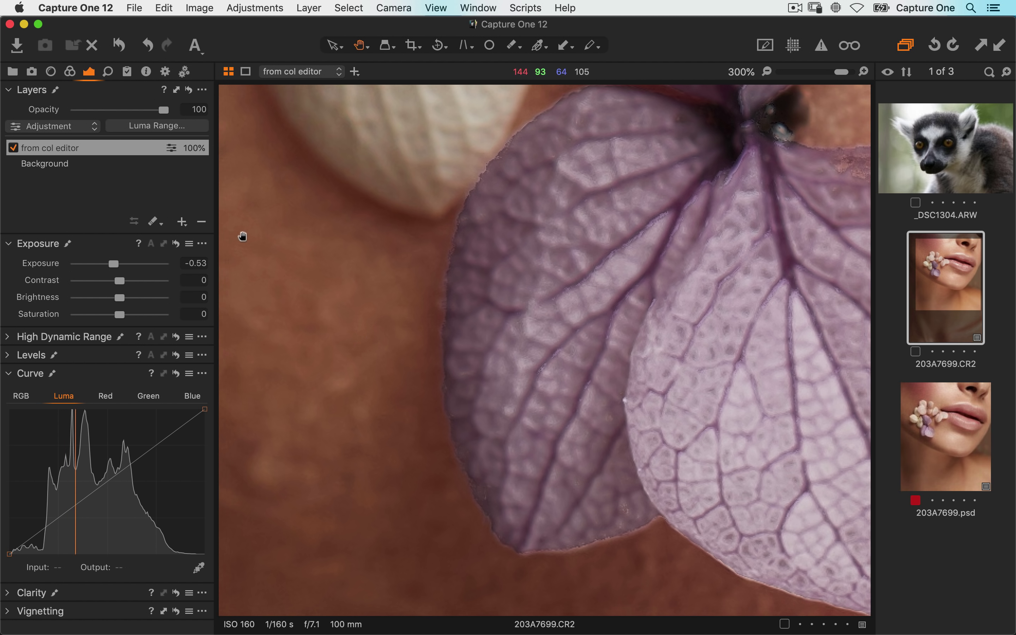
Show the flower layer's grayscale mask and open the mask commands for the from col editor layer
key(alt+m)
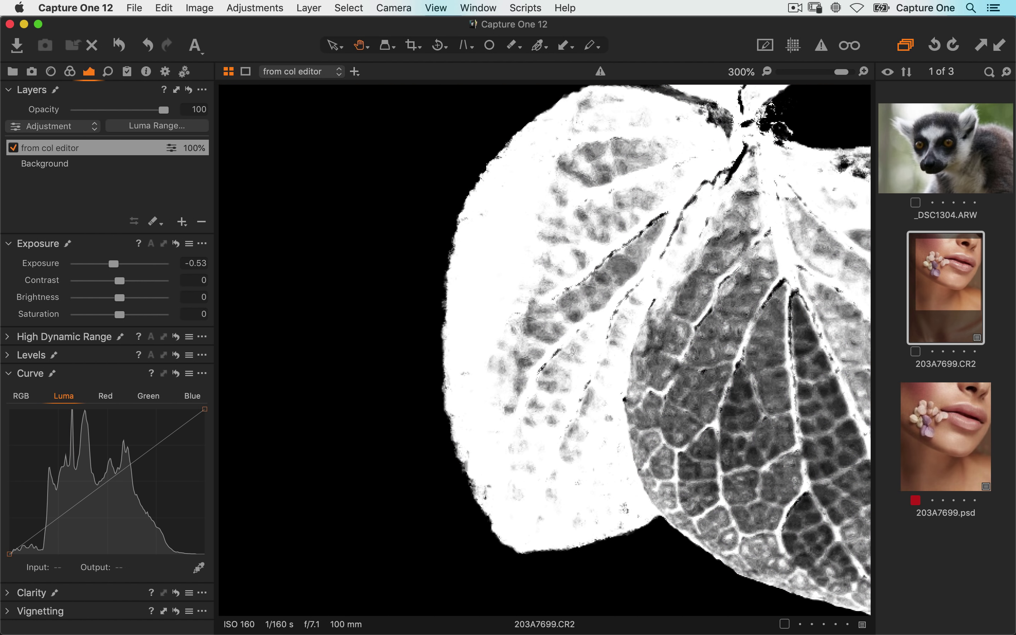
right_click(86, 152)
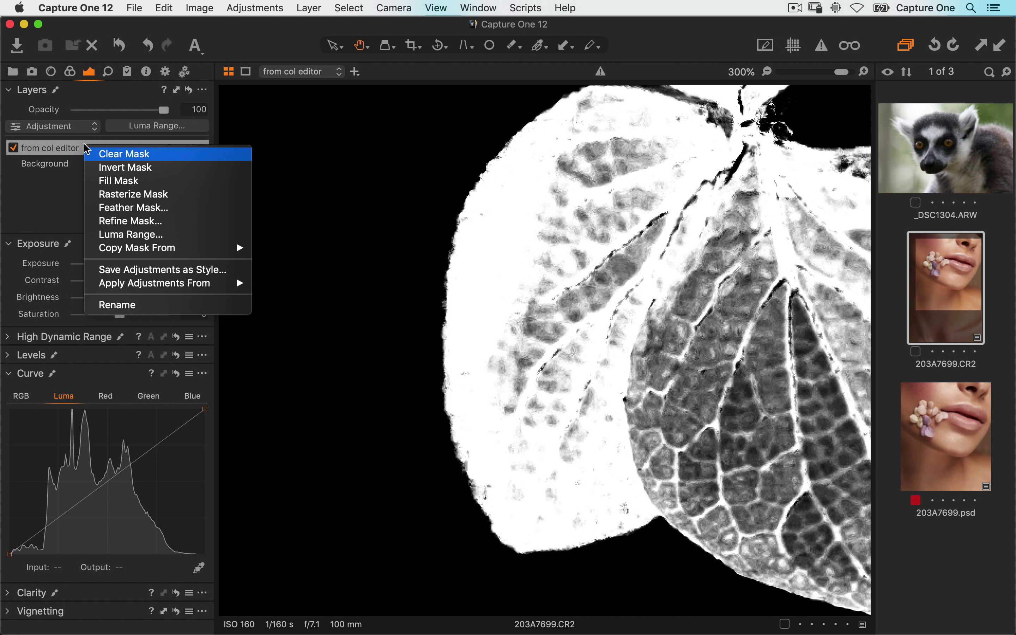
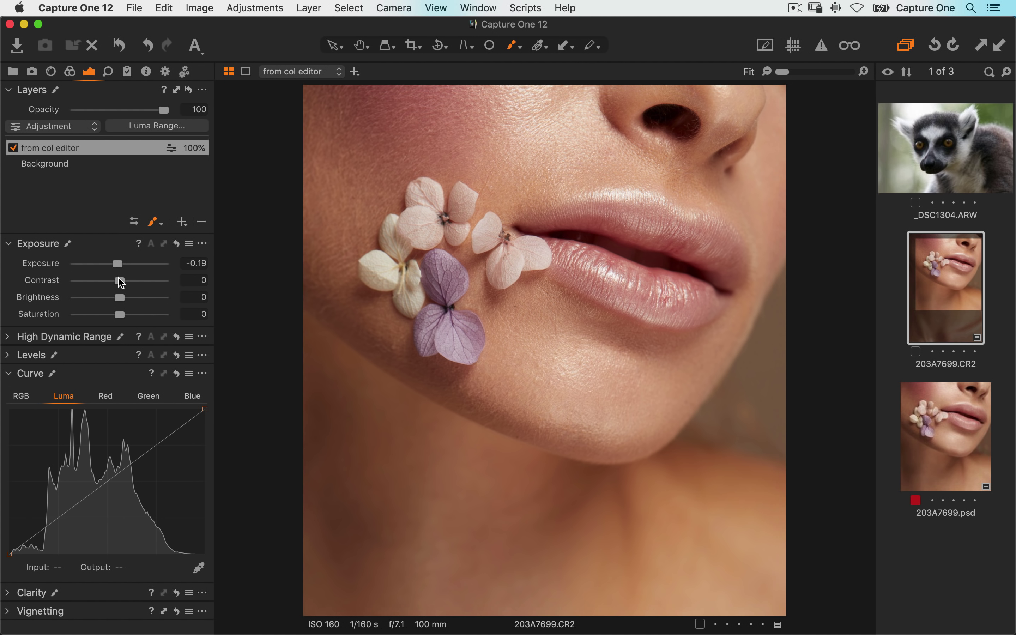
Set the flower layer's Structure to 14, Contrast to 6 and Exposure to -0.43
click(8, 592)
drag(121, 447, 128, 447)
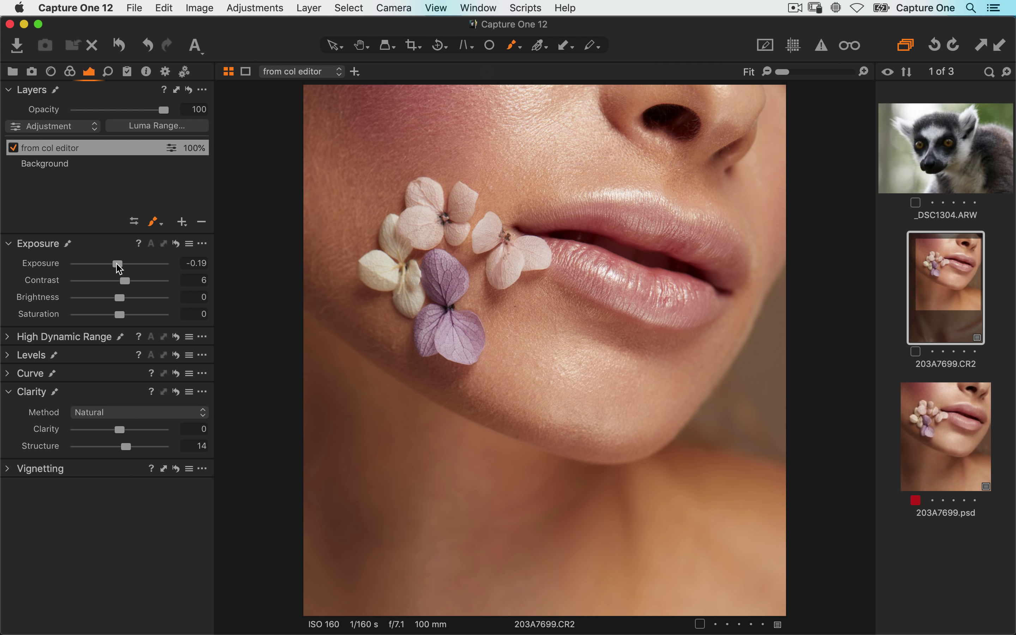
drag(118, 264, 111, 262)
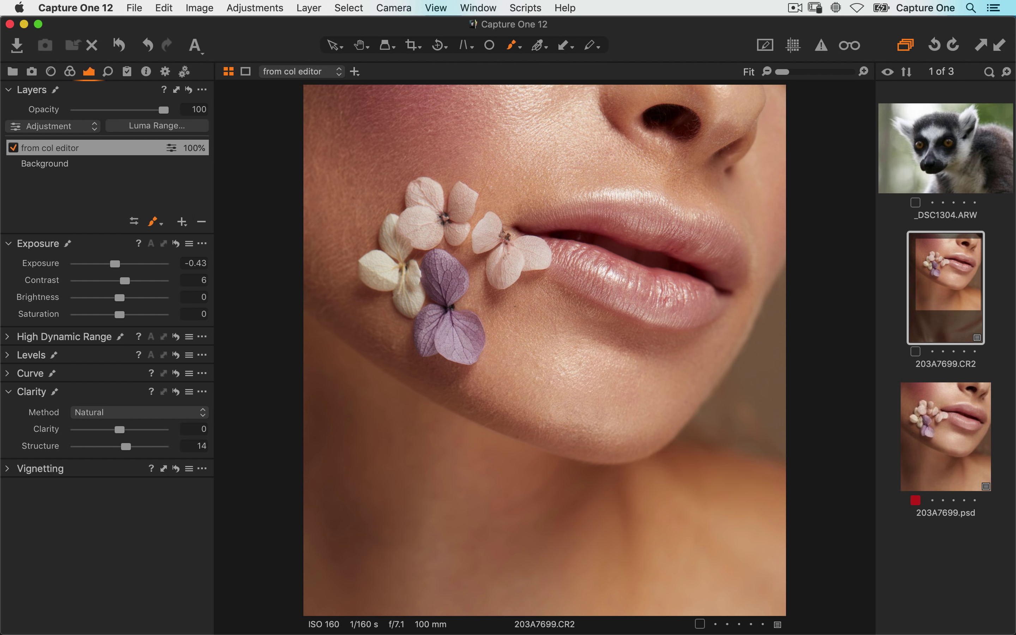
Open the Object Removal album of the Layers Masterclass project in the catalog library
click(14, 72)
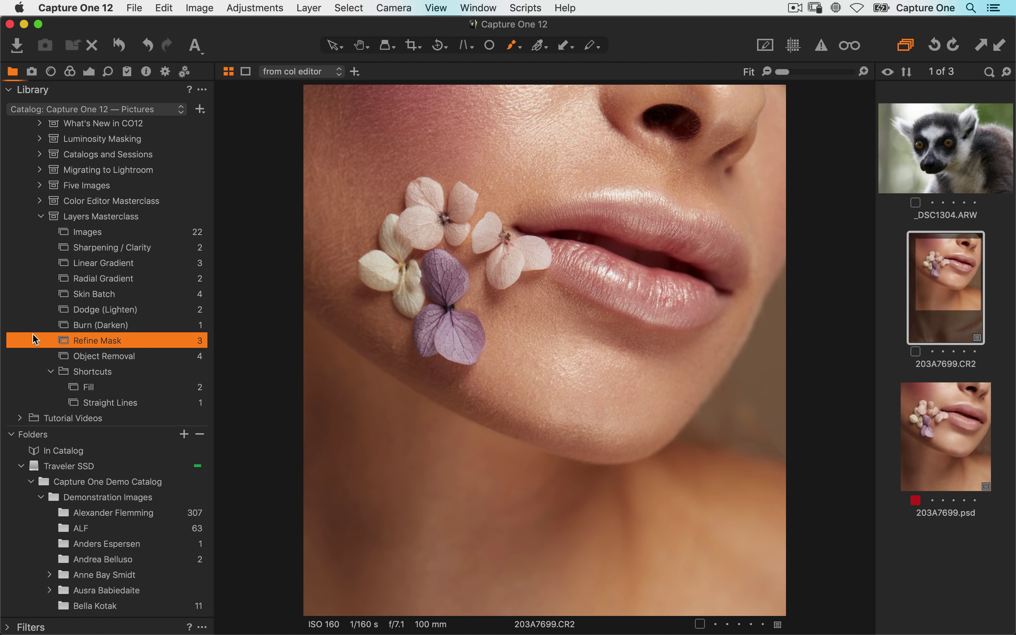
click(82, 357)
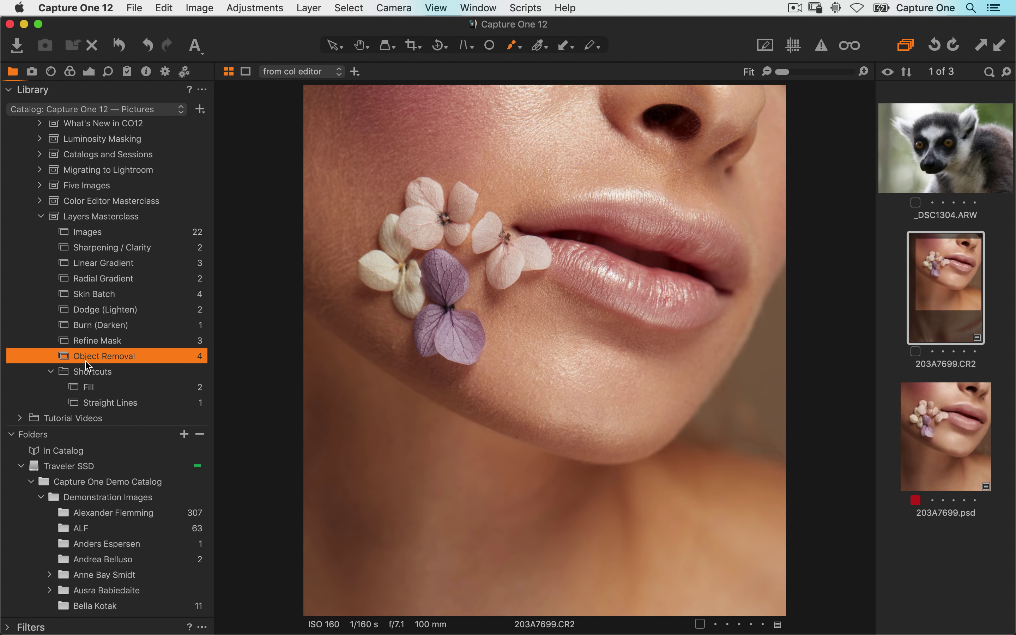
Show the layer and exposure tools for the street wall photo and compare the image with Layer 1 off and on
click(89, 72)
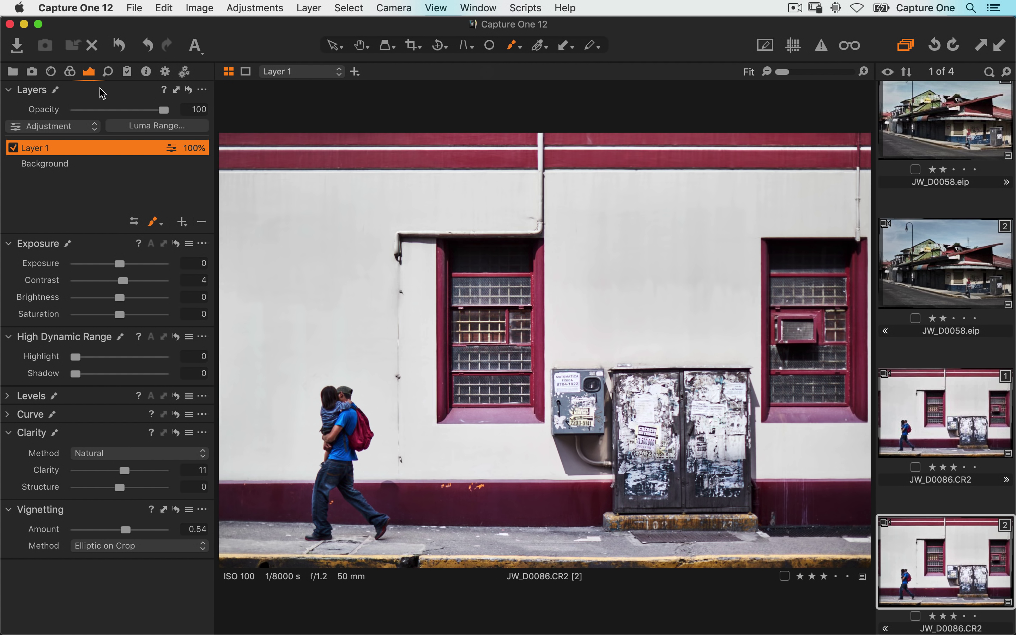
click(13, 148)
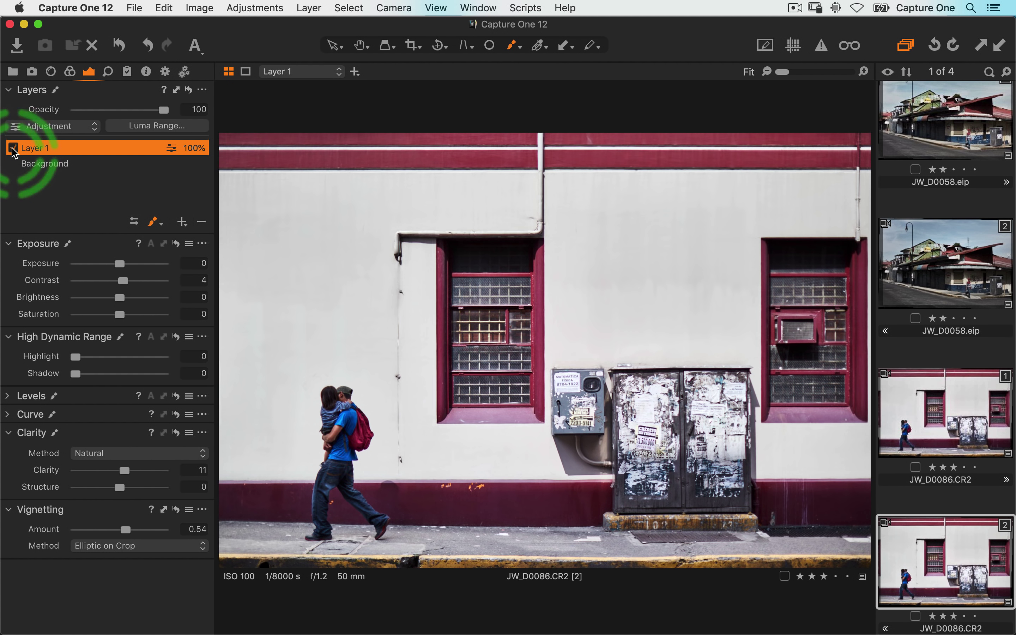
click(13, 148)
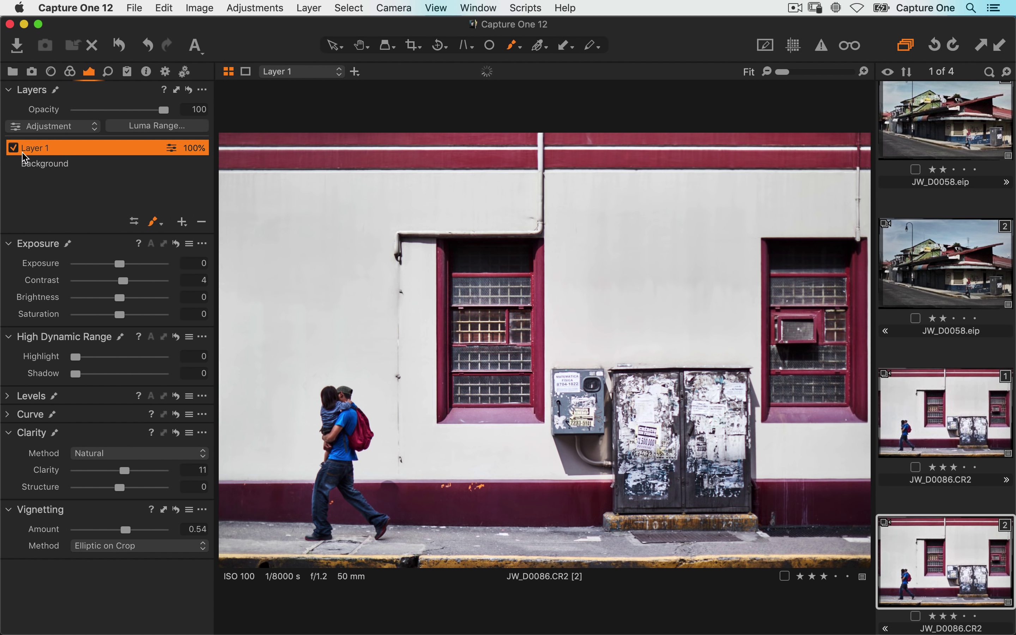
drag(407, 502, 373, 471)
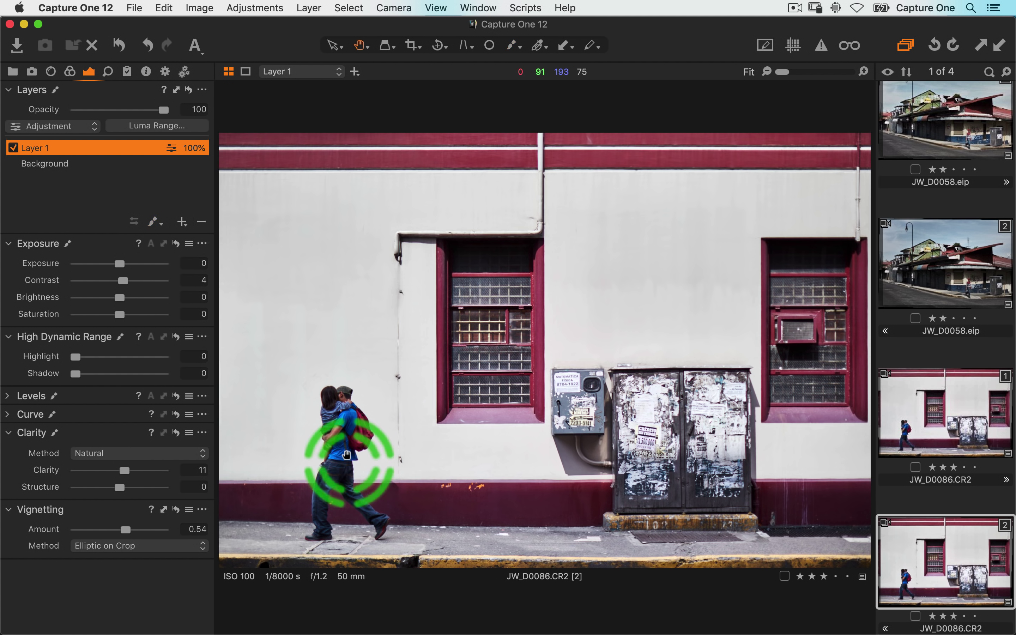
key(h)
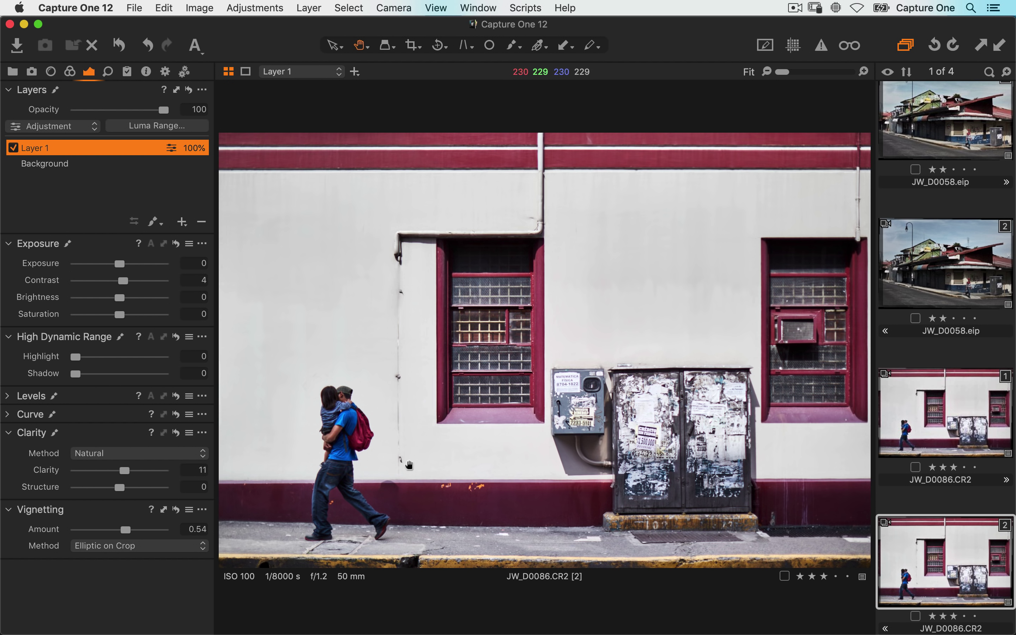
drag(403, 439, 403, 475)
Add a new heal layer to the street photo, activate its mask brush and adjust the brush size
click(184, 222)
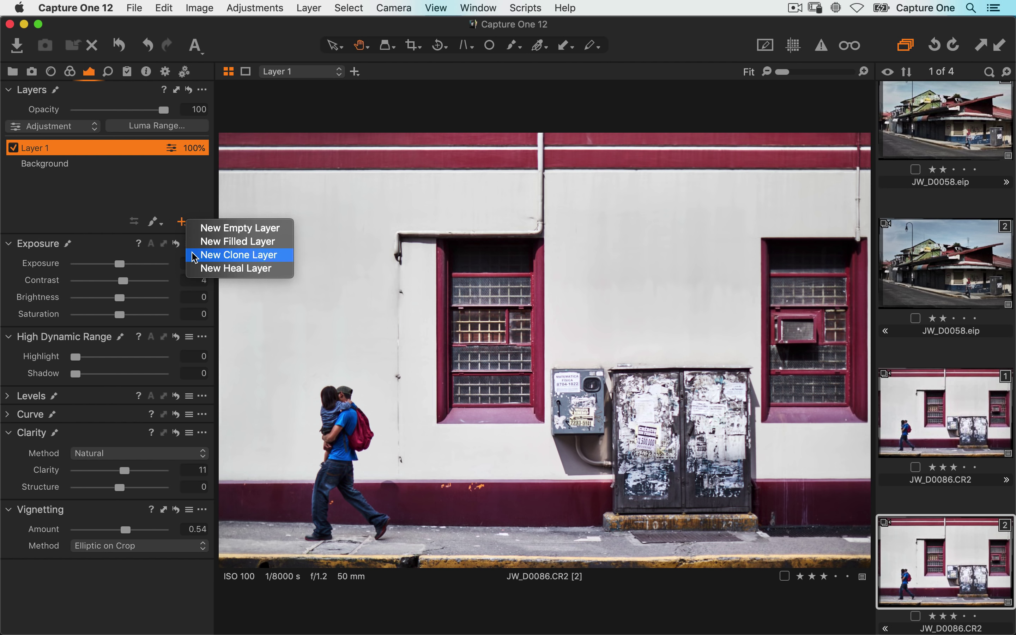
click(195, 277)
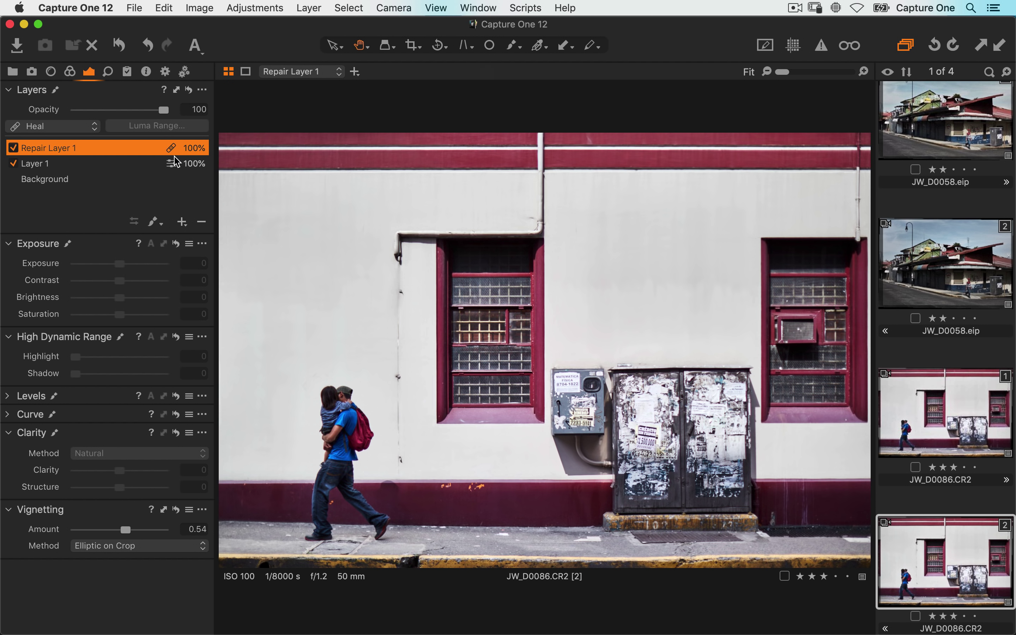
click(172, 155)
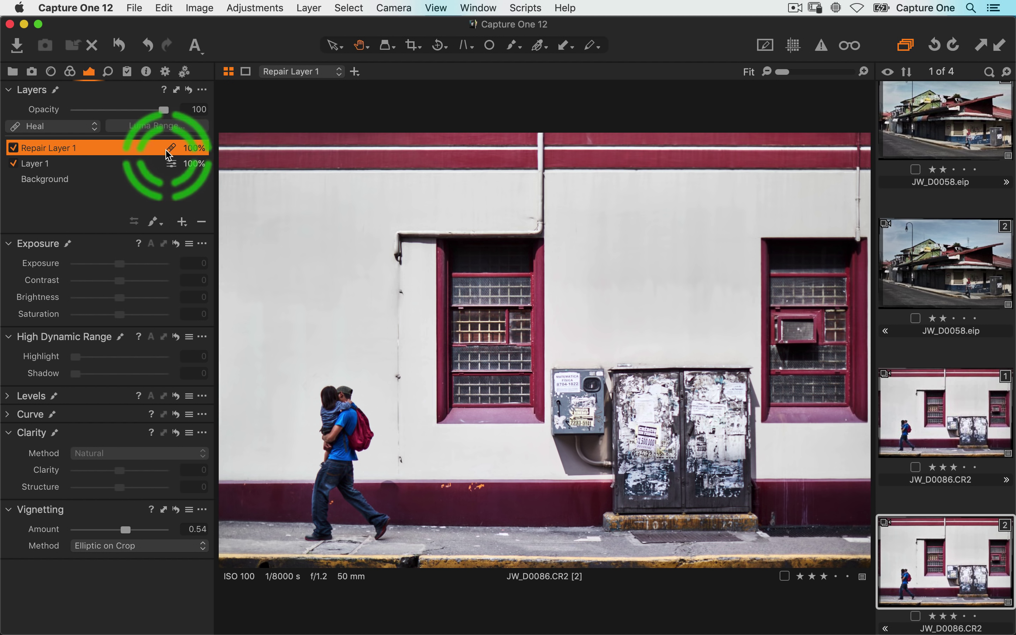
click(155, 223)
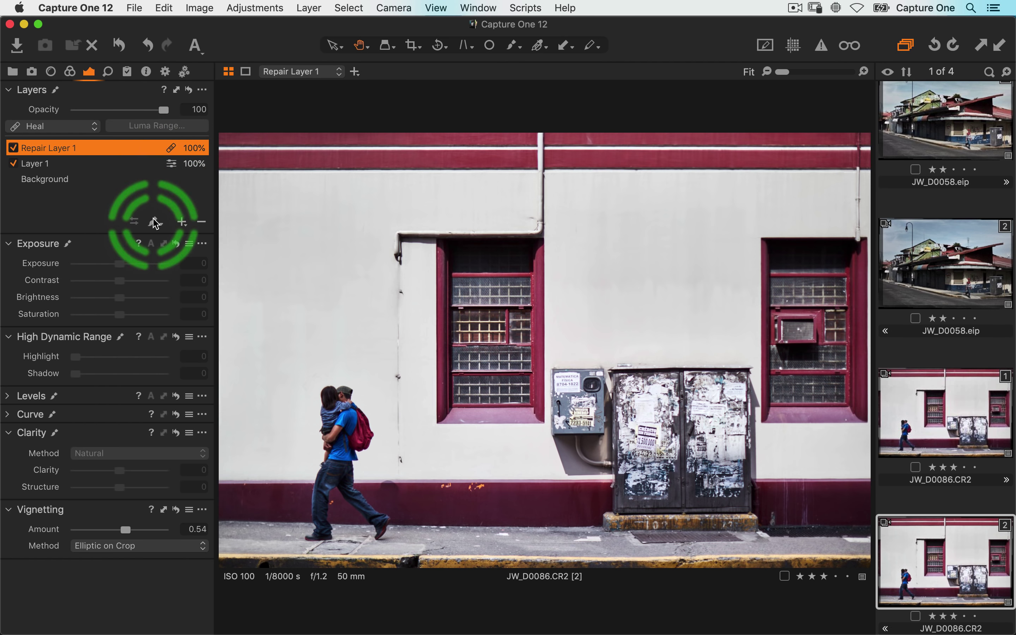
right_click(373, 343)
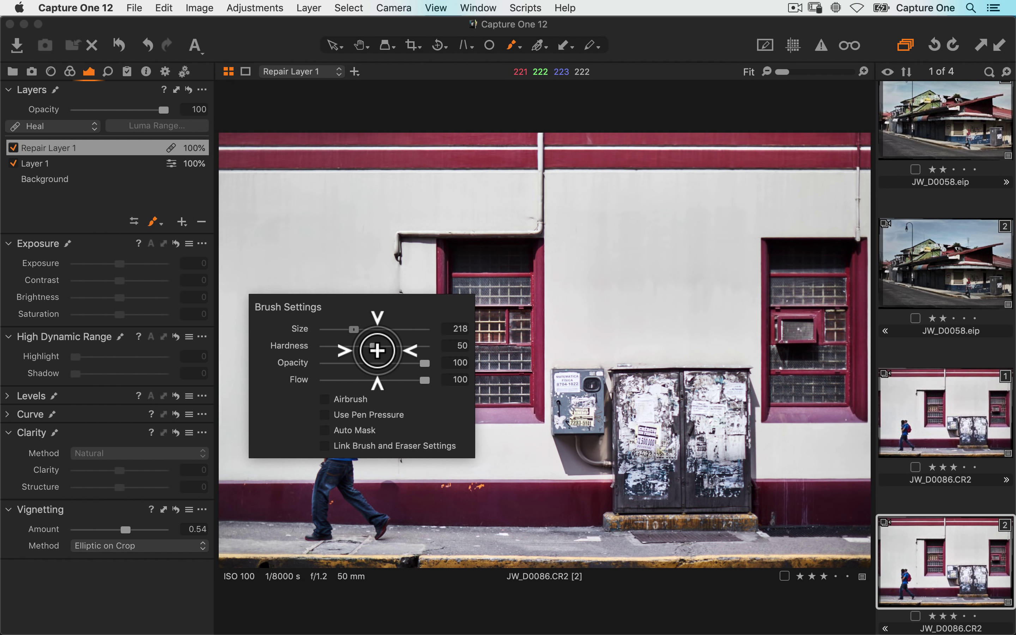
drag(360, 331, 362, 331)
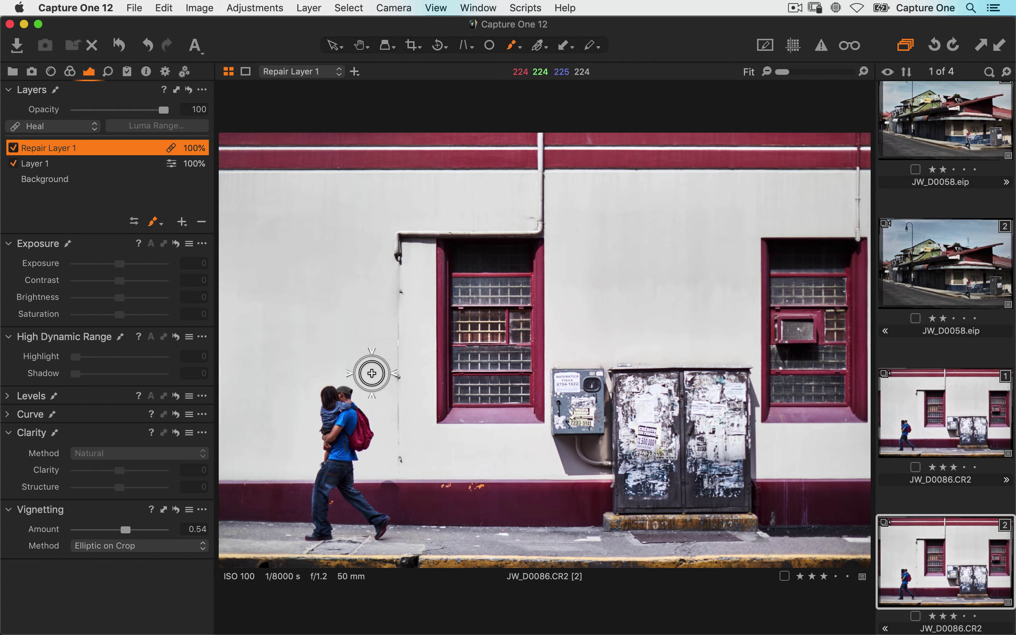
Reduce the heal brush size to suit the thin vertical crack between the wall pipe and the maroon band
key(super+plus)
key(super+plus)
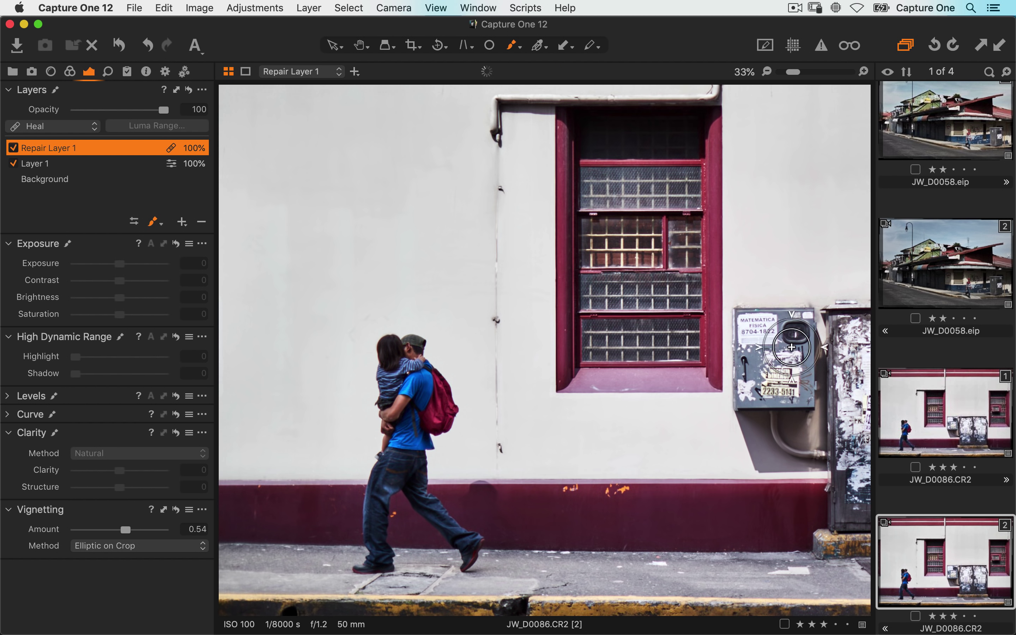
drag(494, 408, 412, 407)
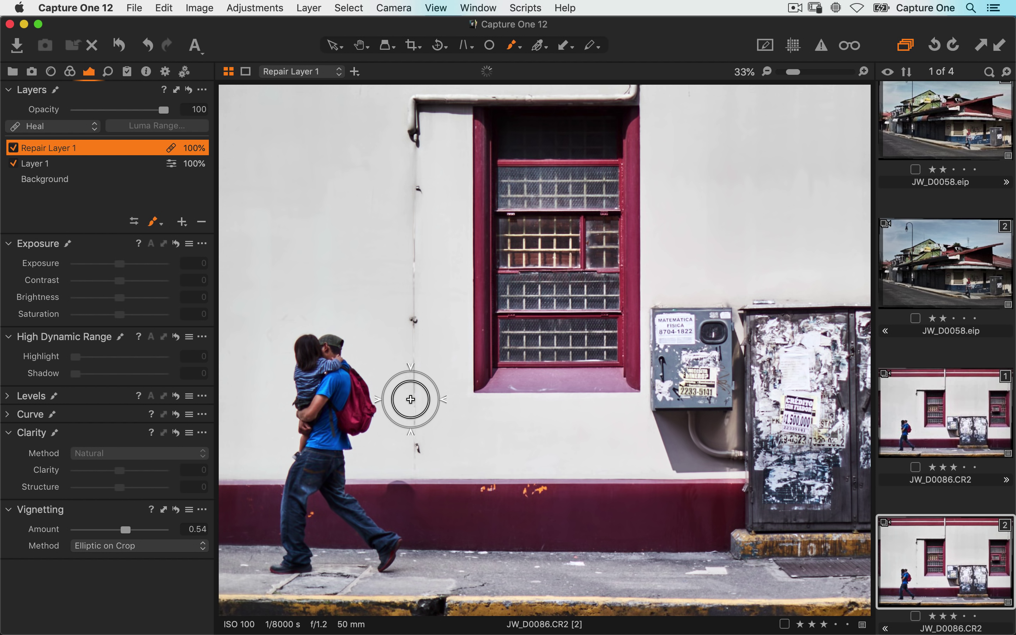
drag(415, 148, 413, 211)
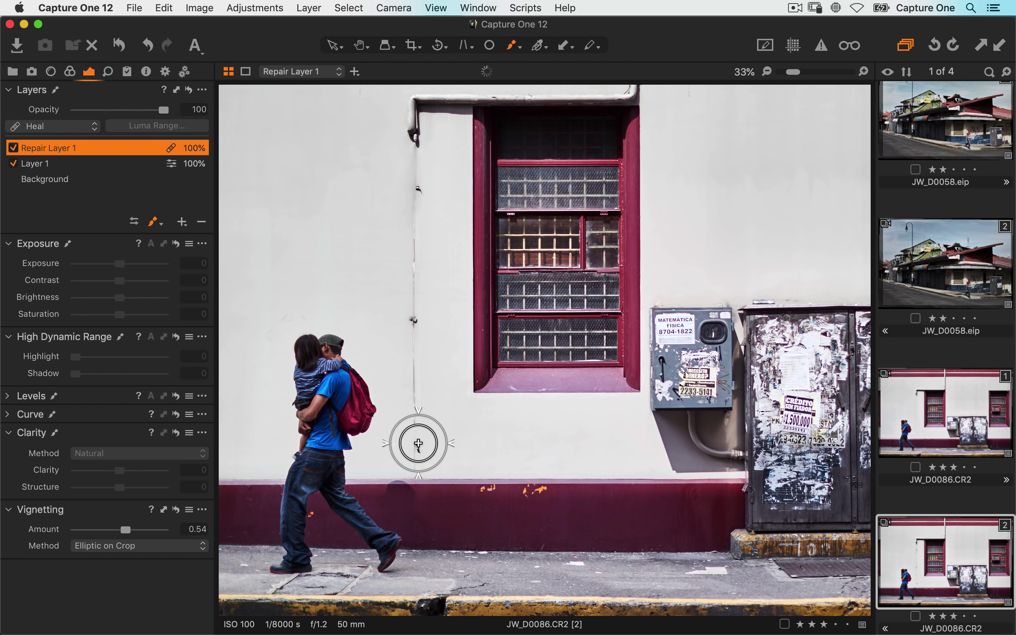
right_click(399, 370)
drag(398, 371, 389, 369)
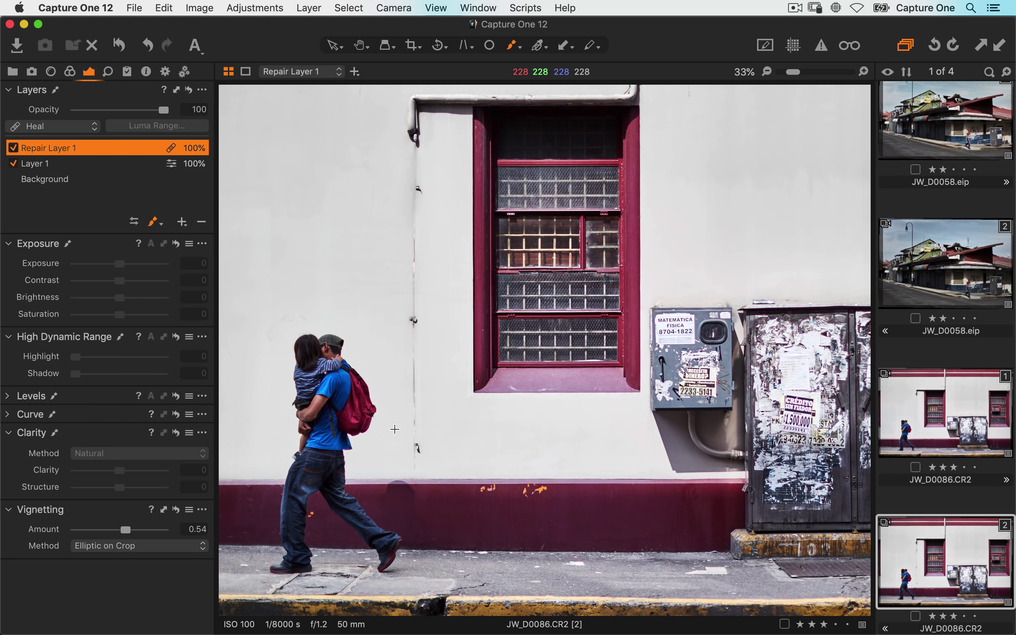
Sample clean wall beside the backpack, heal the vertical crack from its lower end up to the pipe, and check the result without the mask overlay
click(399, 446)
drag(415, 452, 414, 145)
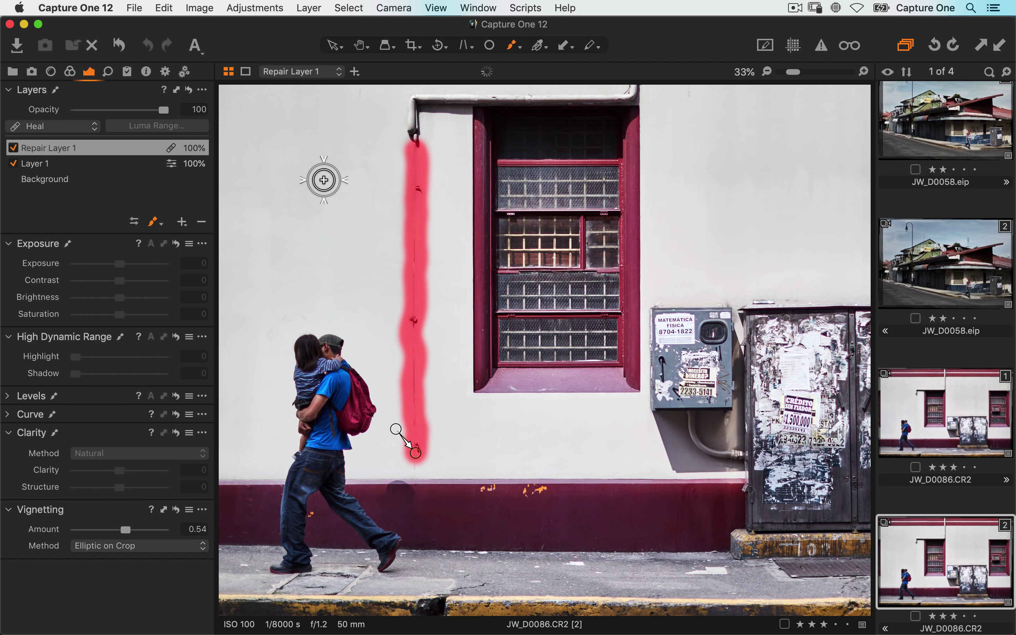
key(h)
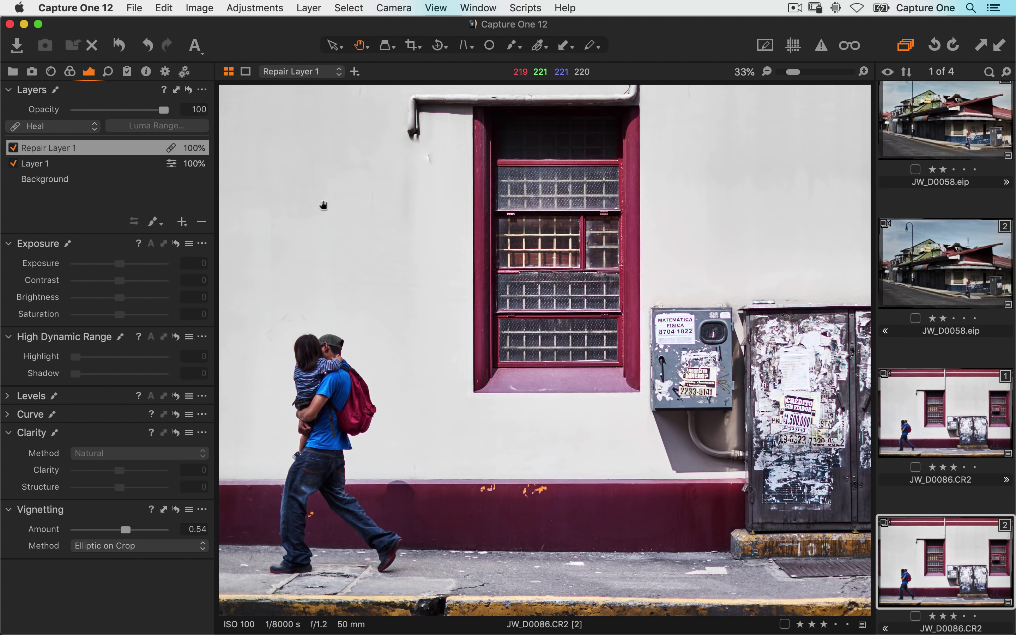
key(b)
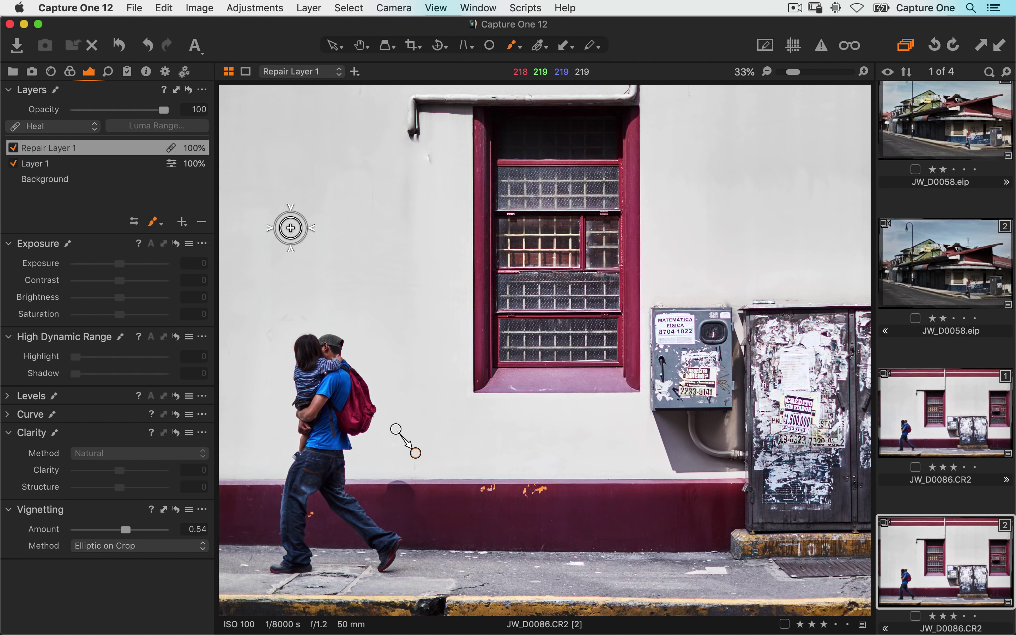
click(351, 423)
click(395, 430)
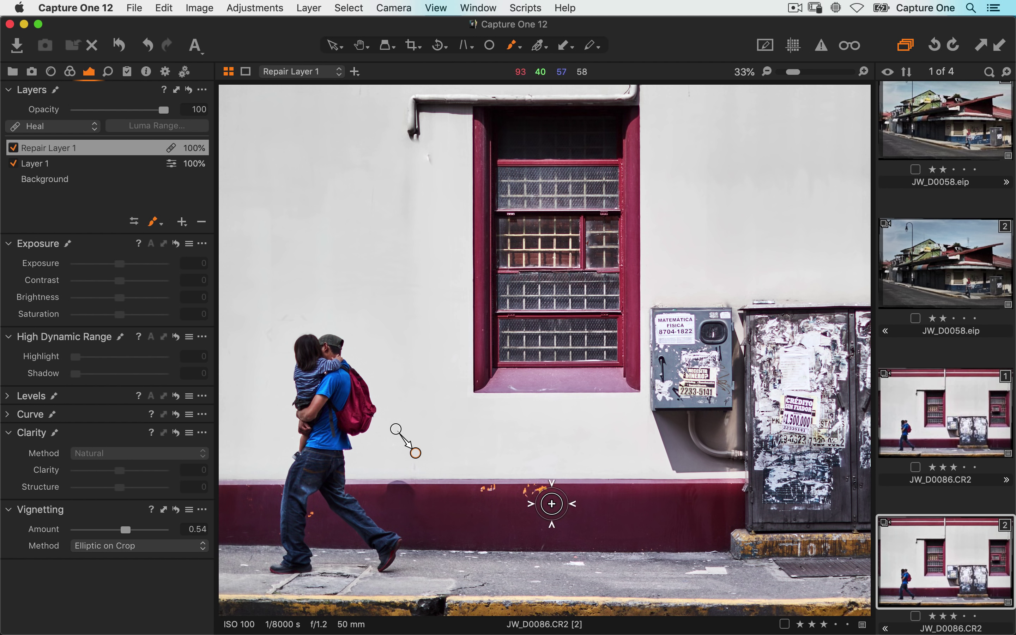
click(529, 489)
Add a second heal layer and a new empty adjustment layer above it
click(181, 221)
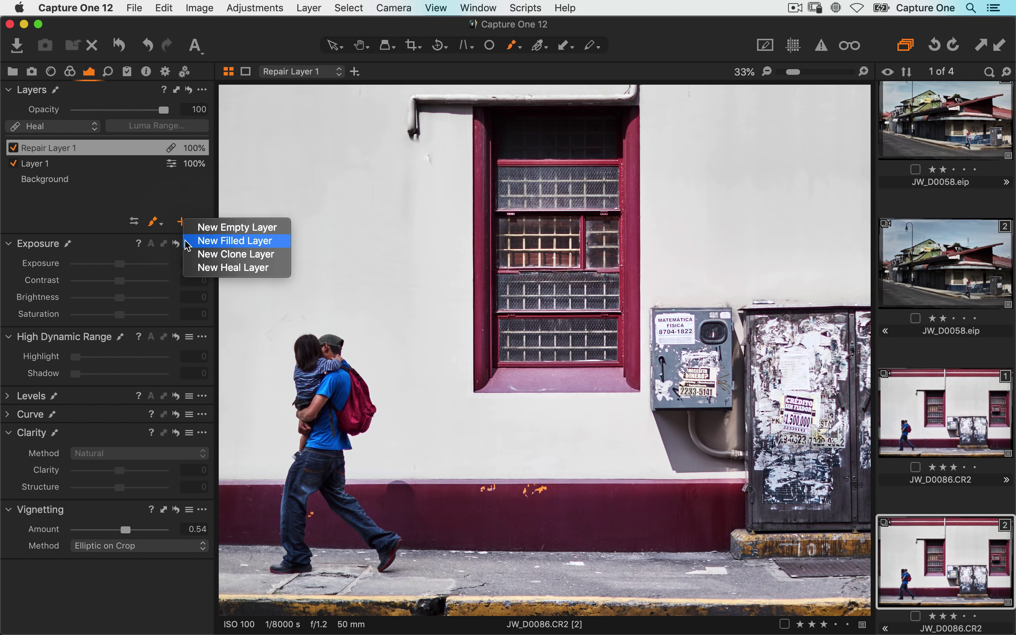
click(189, 267)
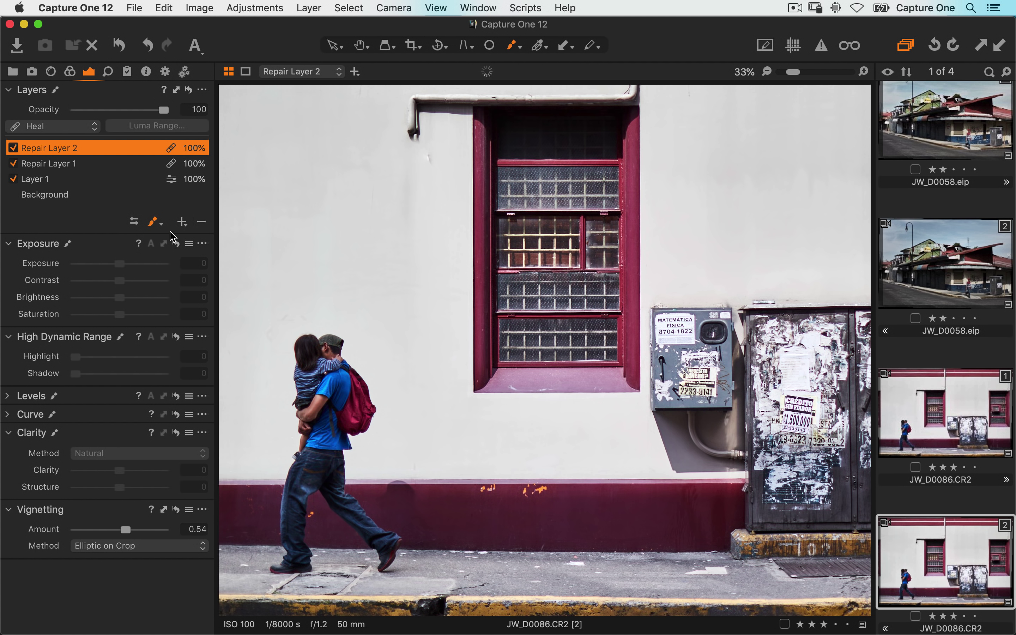
click(182, 221)
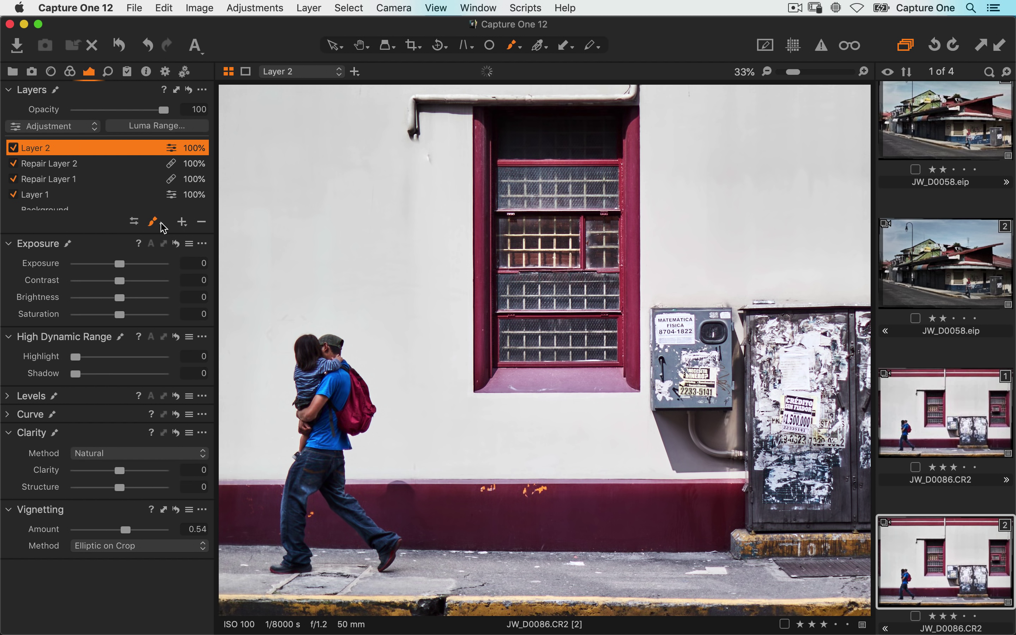